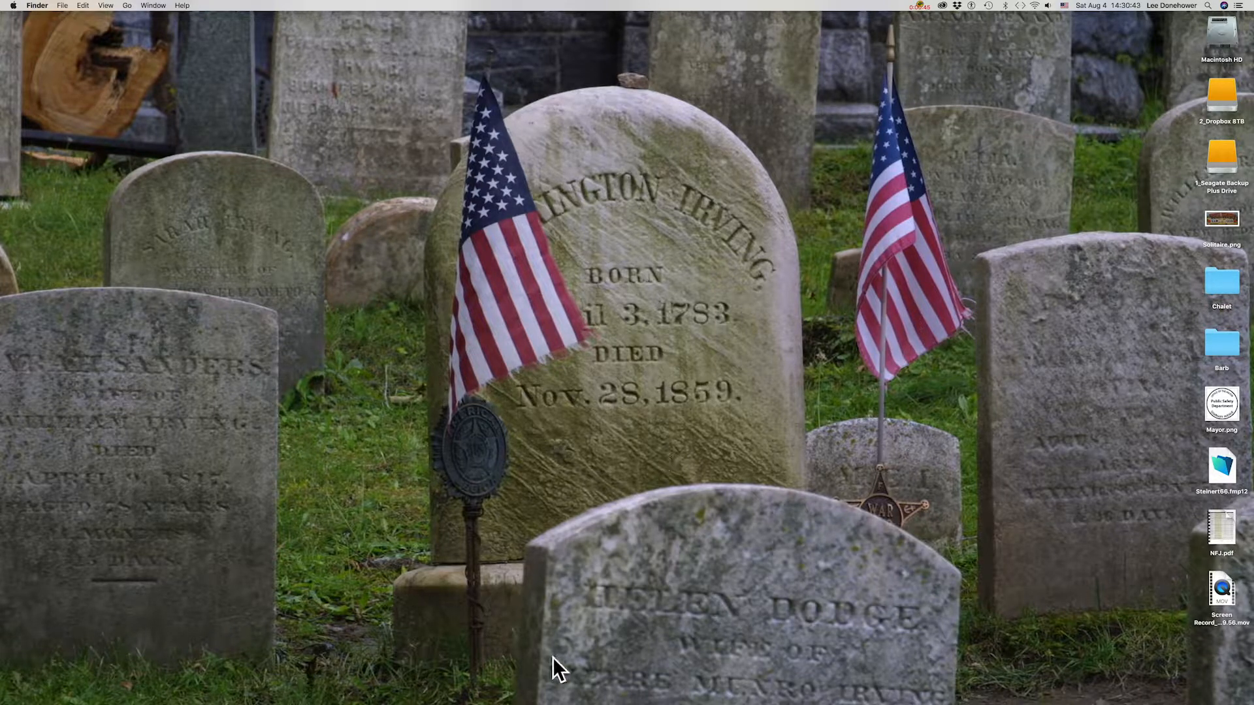
Step: Switch to Photoshop Elements and close the open Solitaire.png image
{"action": "mouse_move", "coordinate": [532, 703]}
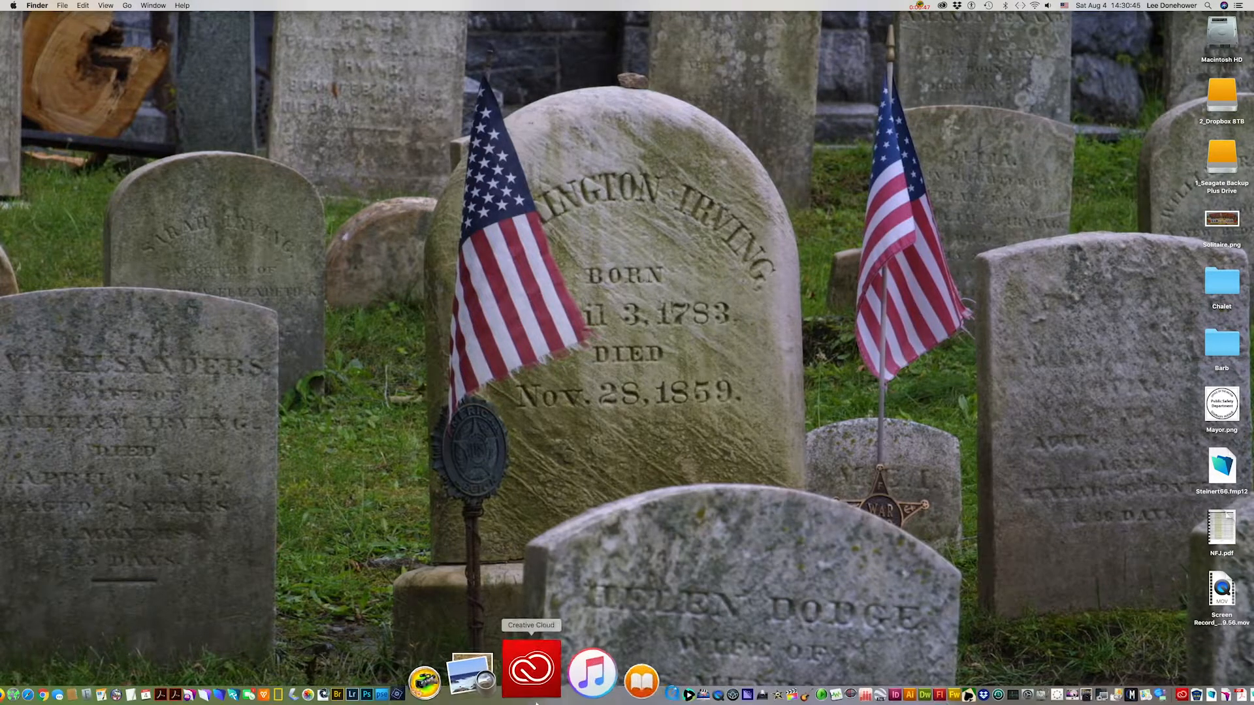
{"action": "left_click", "coordinate": [476, 679]}
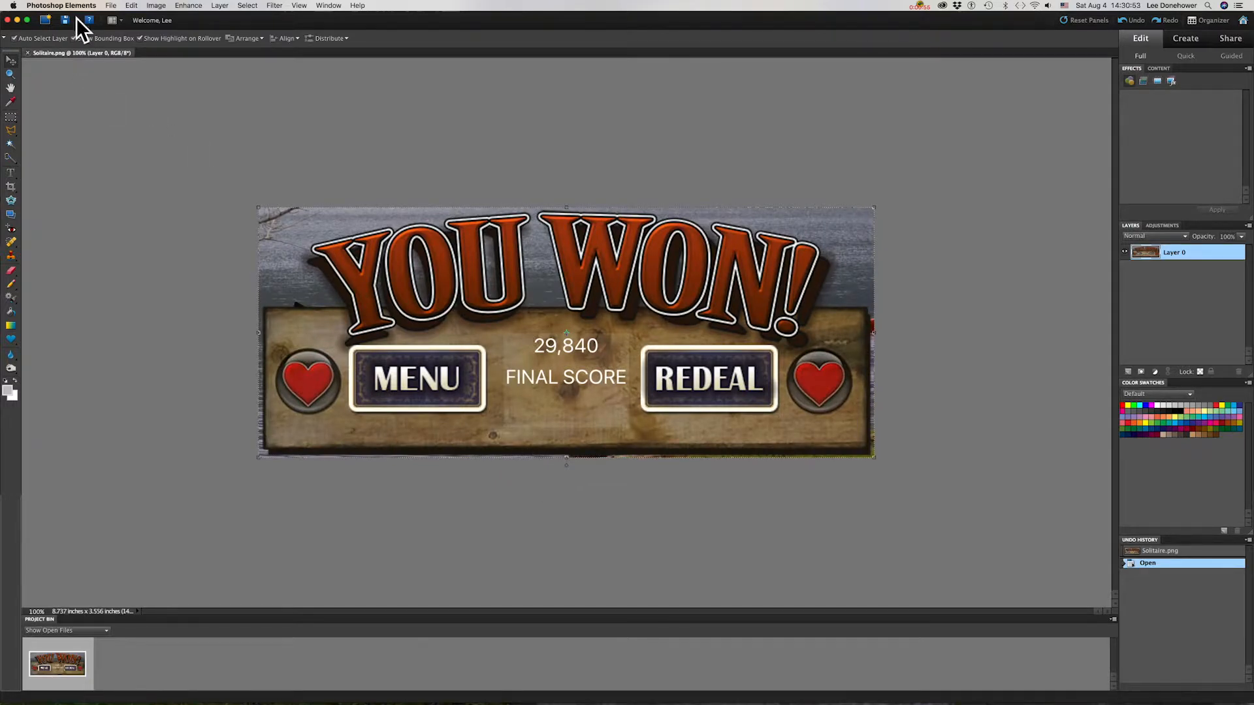
{"action": "left_click", "coordinate": [27, 52]}
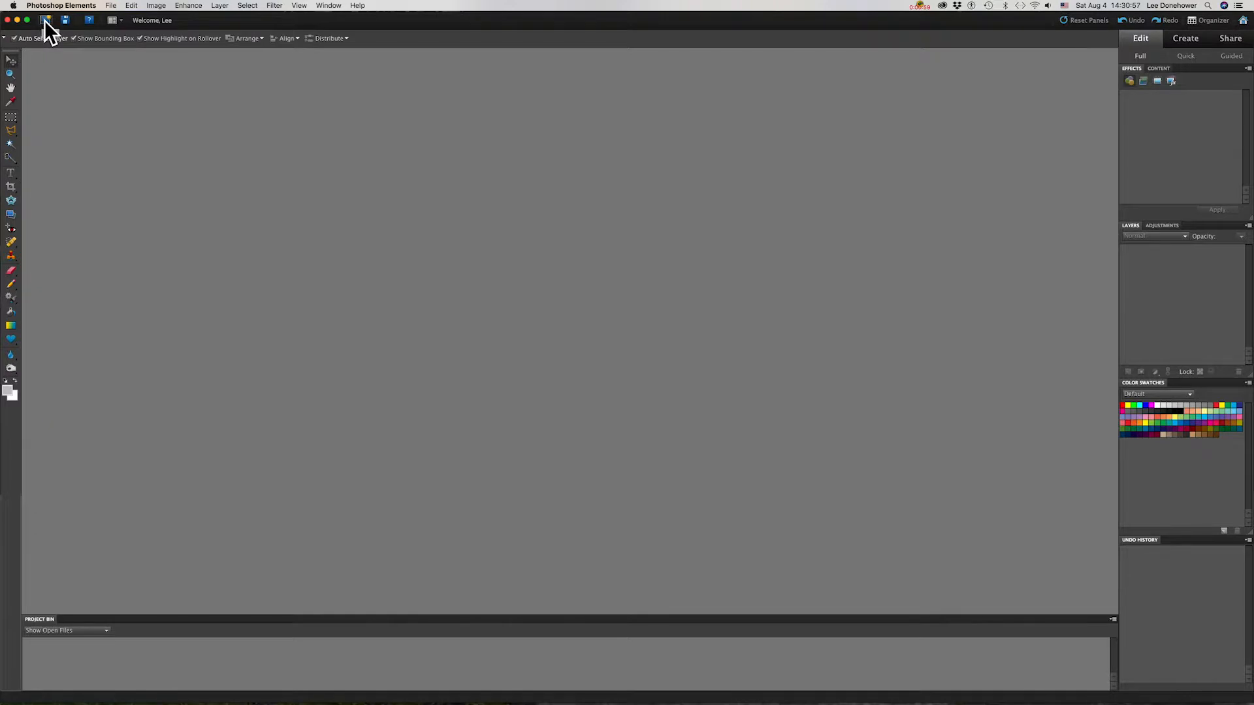
Step: Open the scanned photo WWII_007.tif from its folder on the Desktop
{"action": "left_click", "coordinate": [112, 6]}
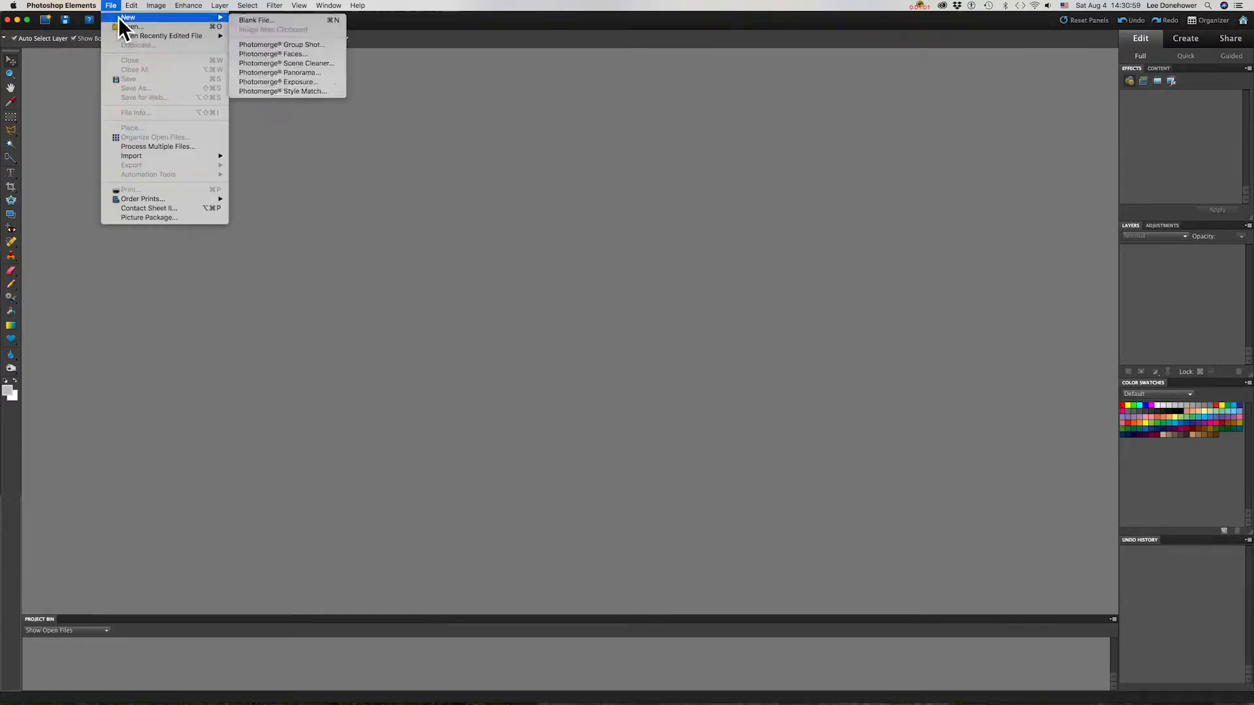
{"action": "left_click", "coordinate": [124, 25]}
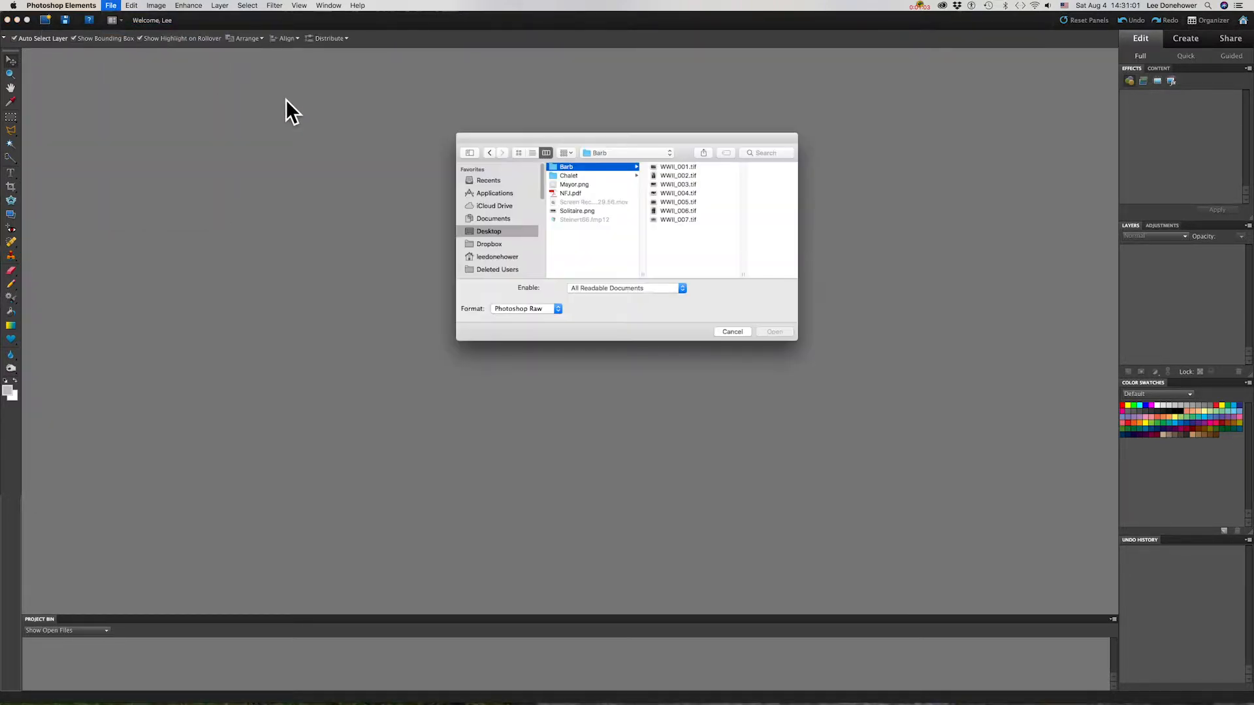
{"action": "left_click", "coordinate": [664, 218]}
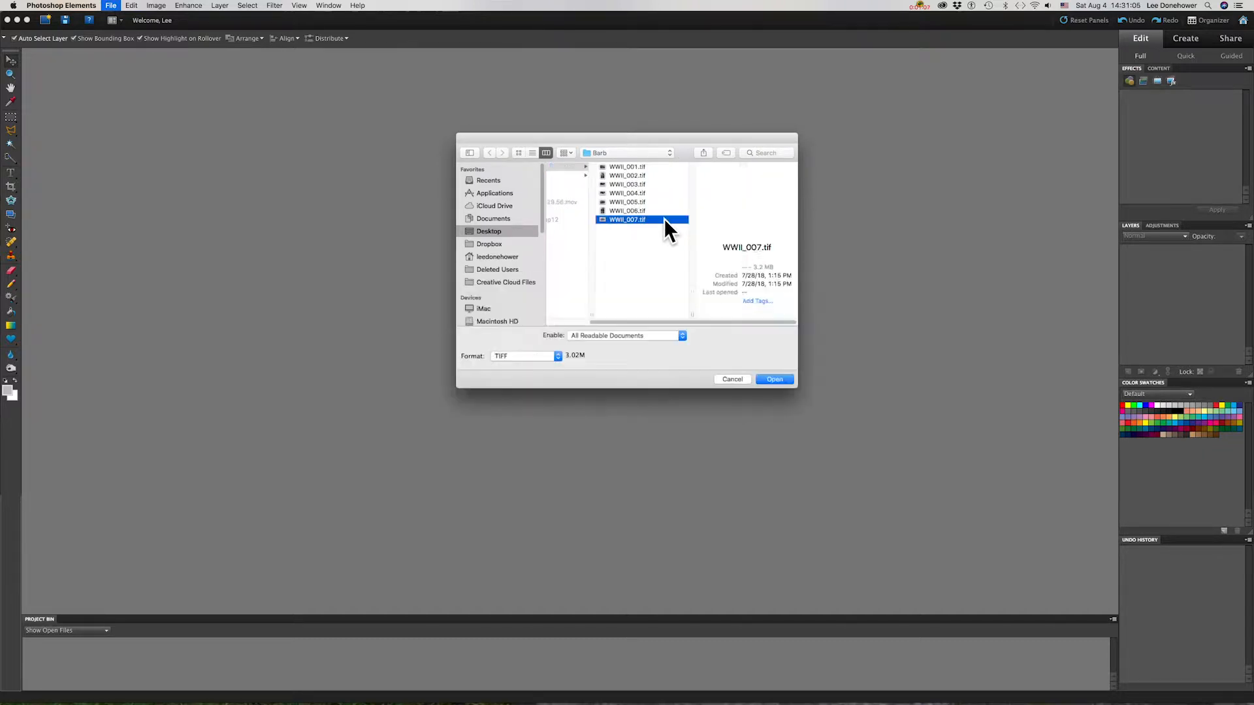
{"action": "left_click", "coordinate": [774, 379]}
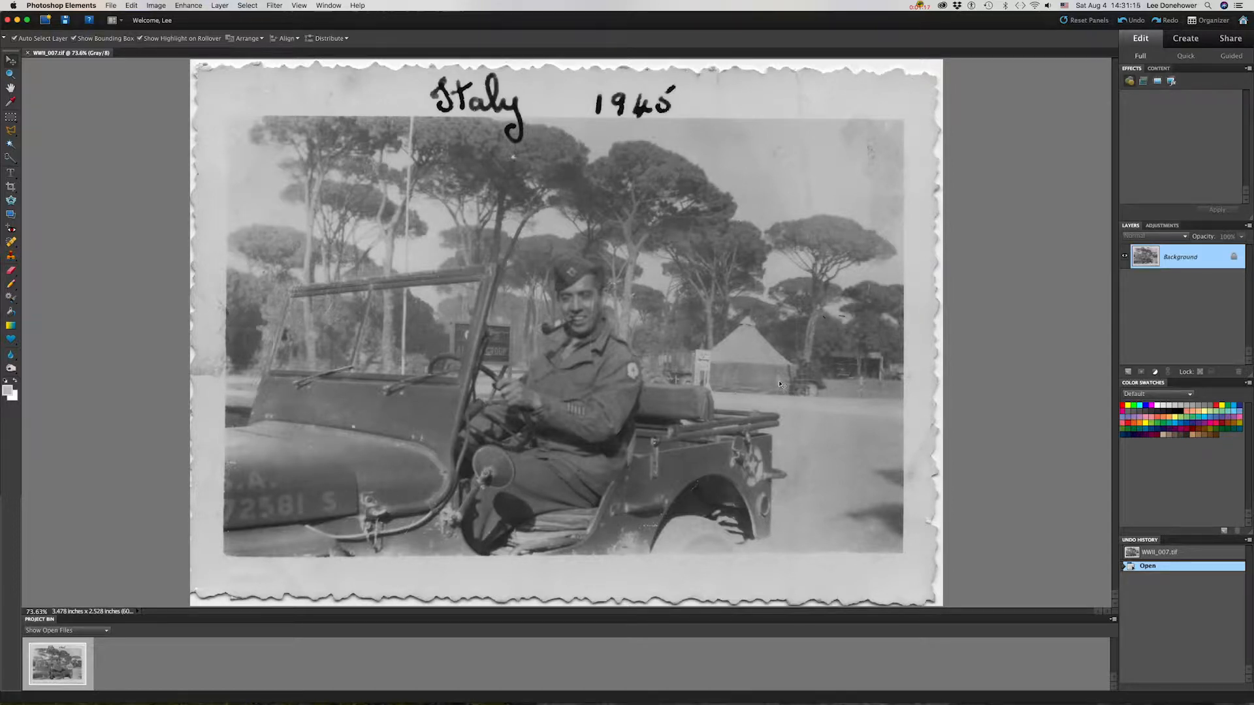
Step: Show the rulers along the edges of the photo's document window
{"action": "left_click", "coordinate": [302, 6]}
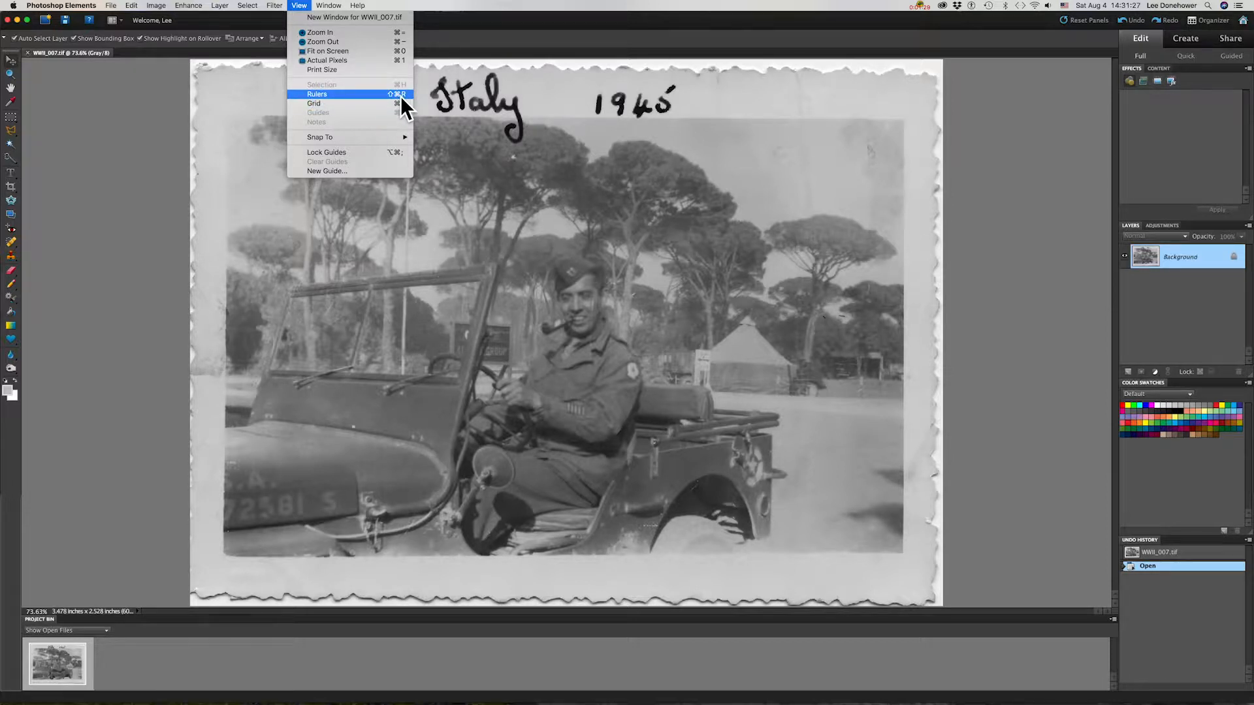
{"action": "left_click", "coordinate": [326, 94]}
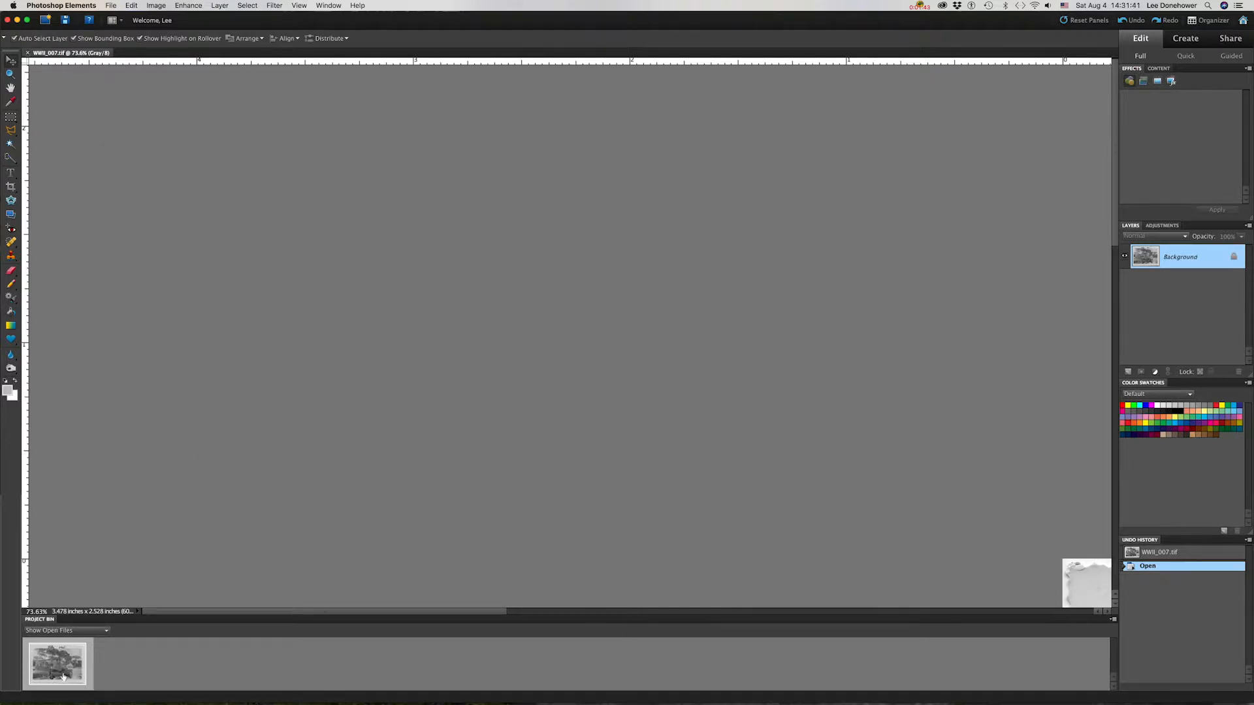
{"action": "left_click", "coordinate": [65, 646]}
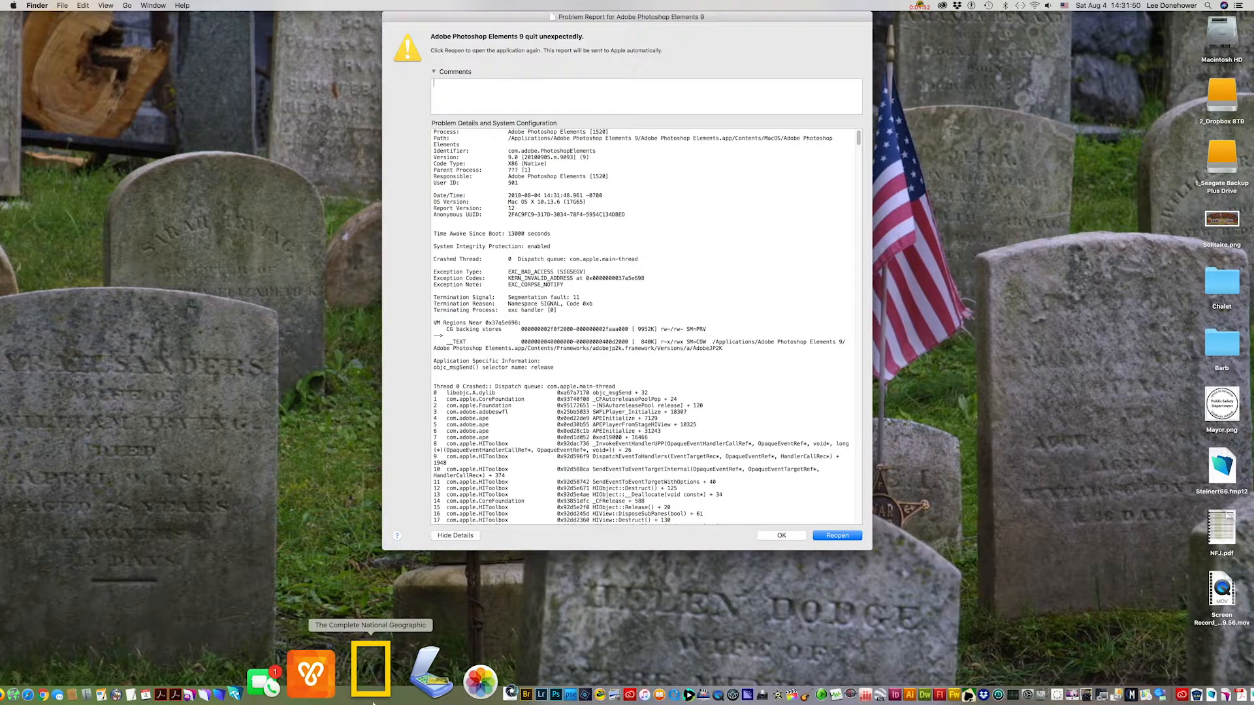
Step: Dismiss the crash report and relaunch Photoshop Elements
{"action": "left_click", "coordinate": [784, 535]}
{"action": "mouse_move", "coordinate": [553, 695]}
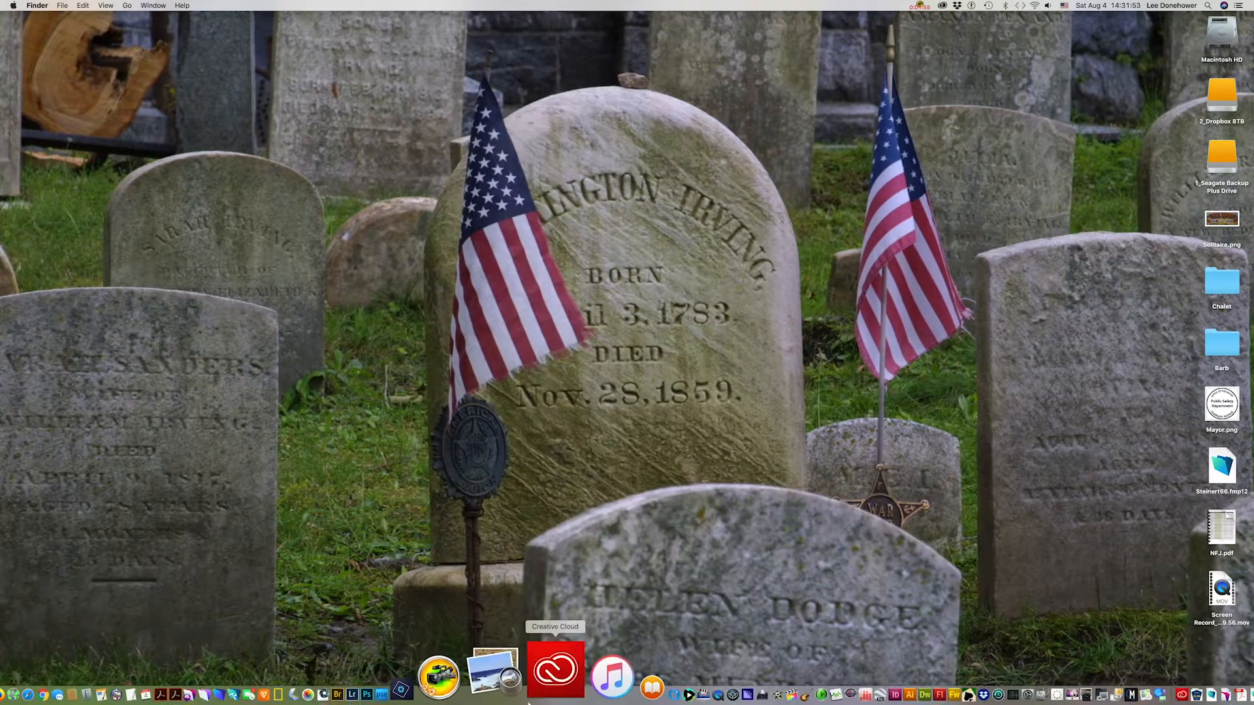
{"action": "left_click", "coordinate": [480, 695]}
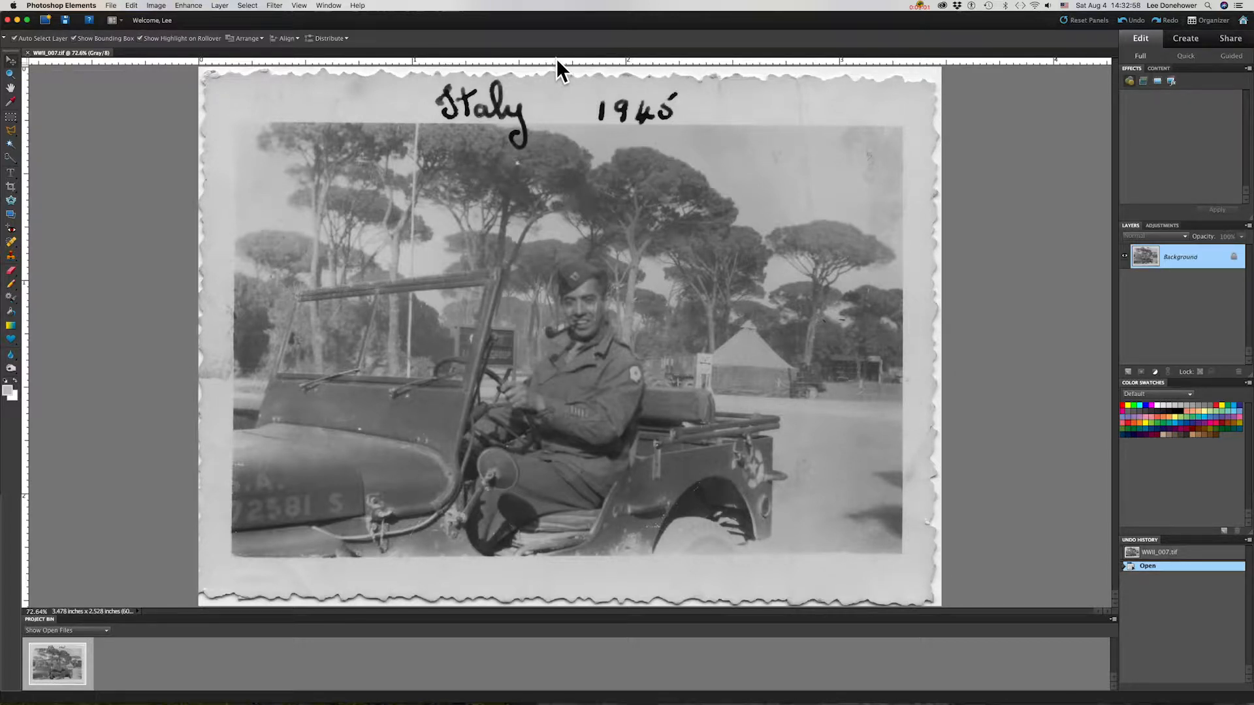
Step: Place a horizontal and a vertical guide crossing near the soldier's hands, and undo both
{"action": "left_click_drag", "start_coordinate": [556, 58], "coordinate": [566, 390]}
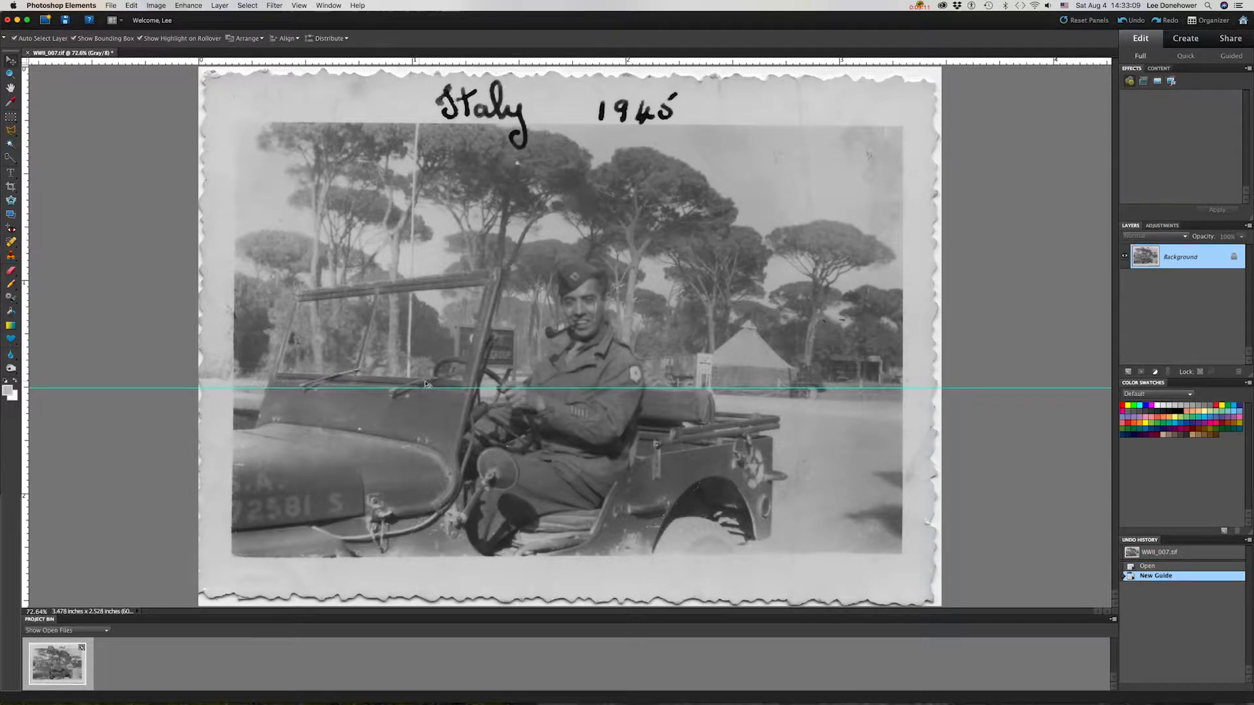
{"action": "left_click_drag", "start_coordinate": [23, 299], "coordinate": [501, 388]}
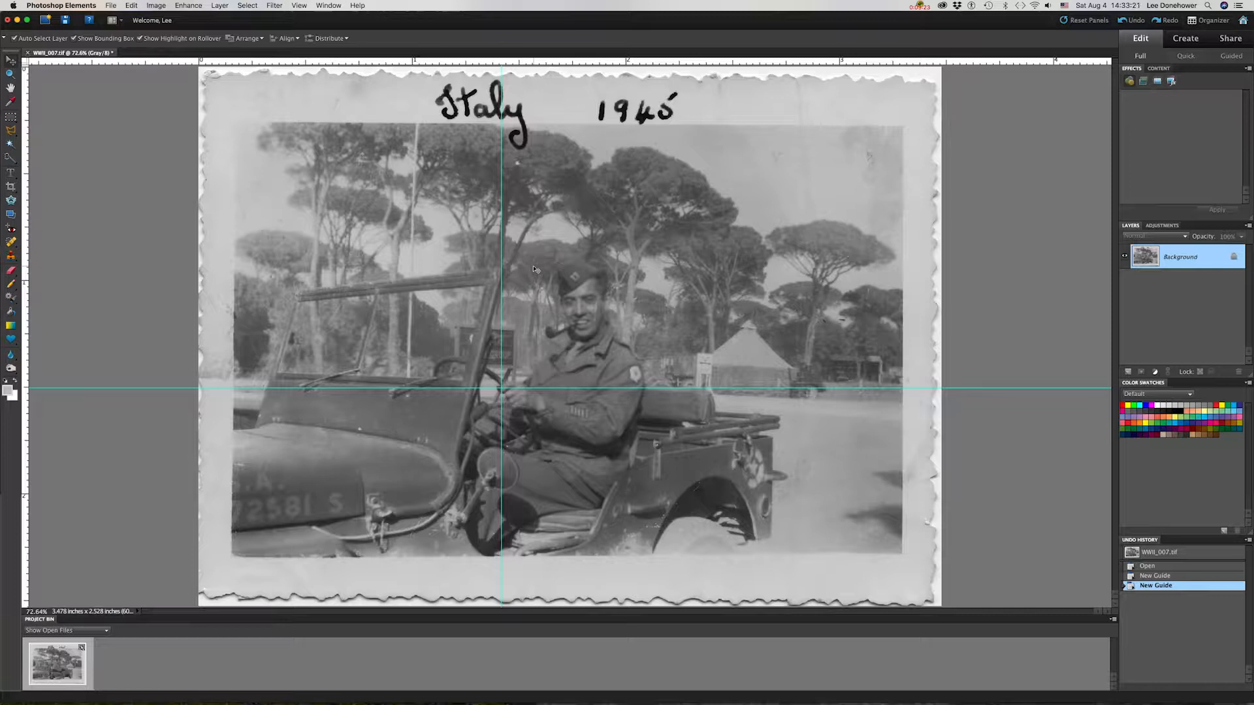
{"action": "key", "text": "ctrl+z"}
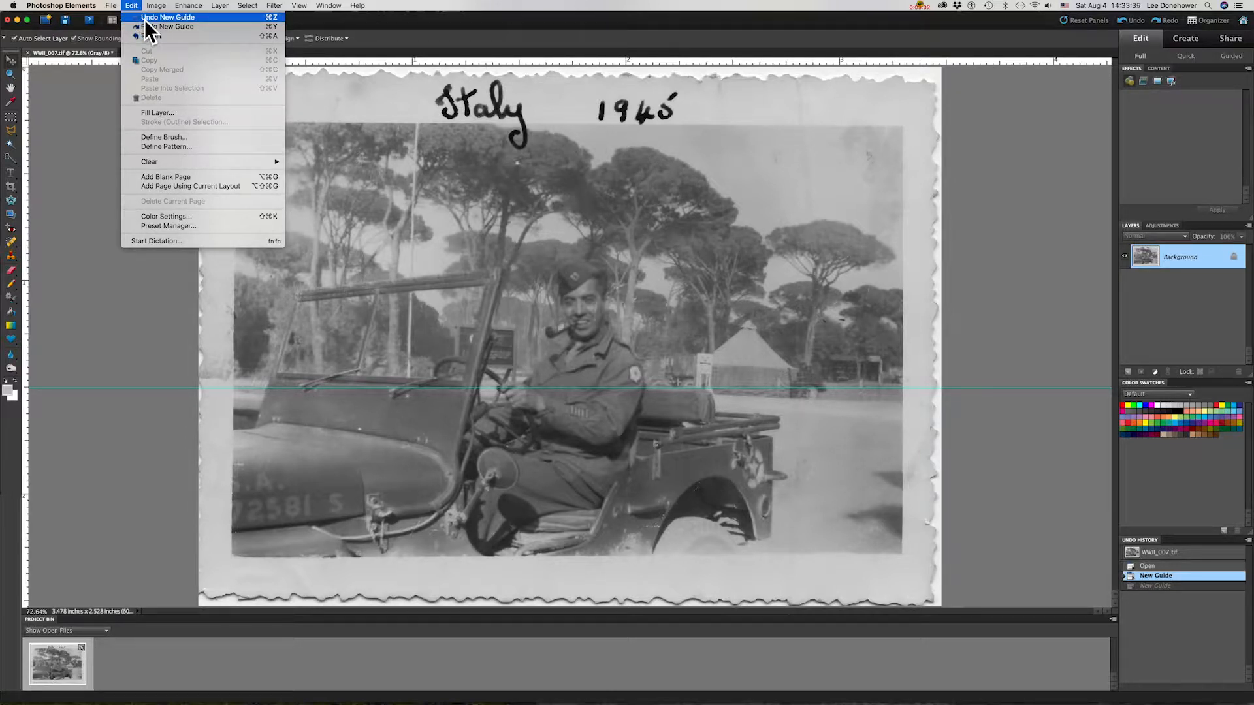
{"action": "left_click", "coordinate": [145, 19]}
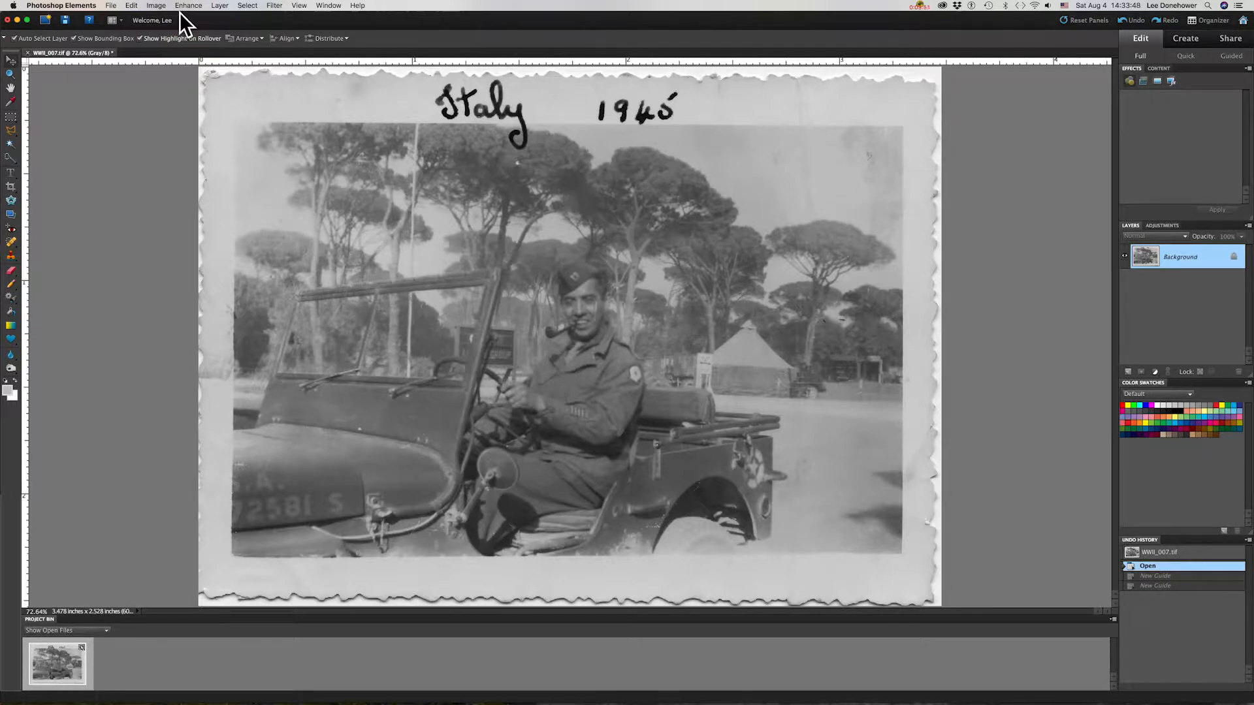
Step: Open the Image Size settings and try a document resolution of 300 pixels/inch without resampling
{"action": "left_click", "coordinate": [157, 6]}
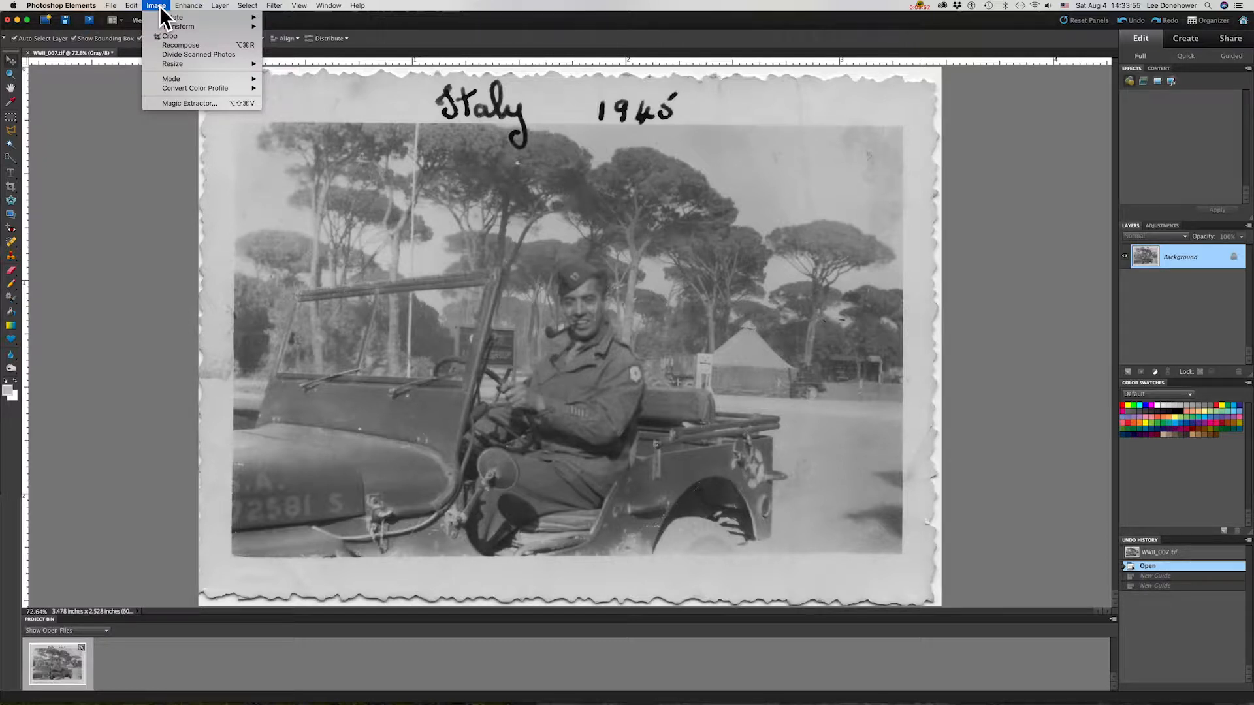
{"action": "mouse_move", "coordinate": [167, 63]}
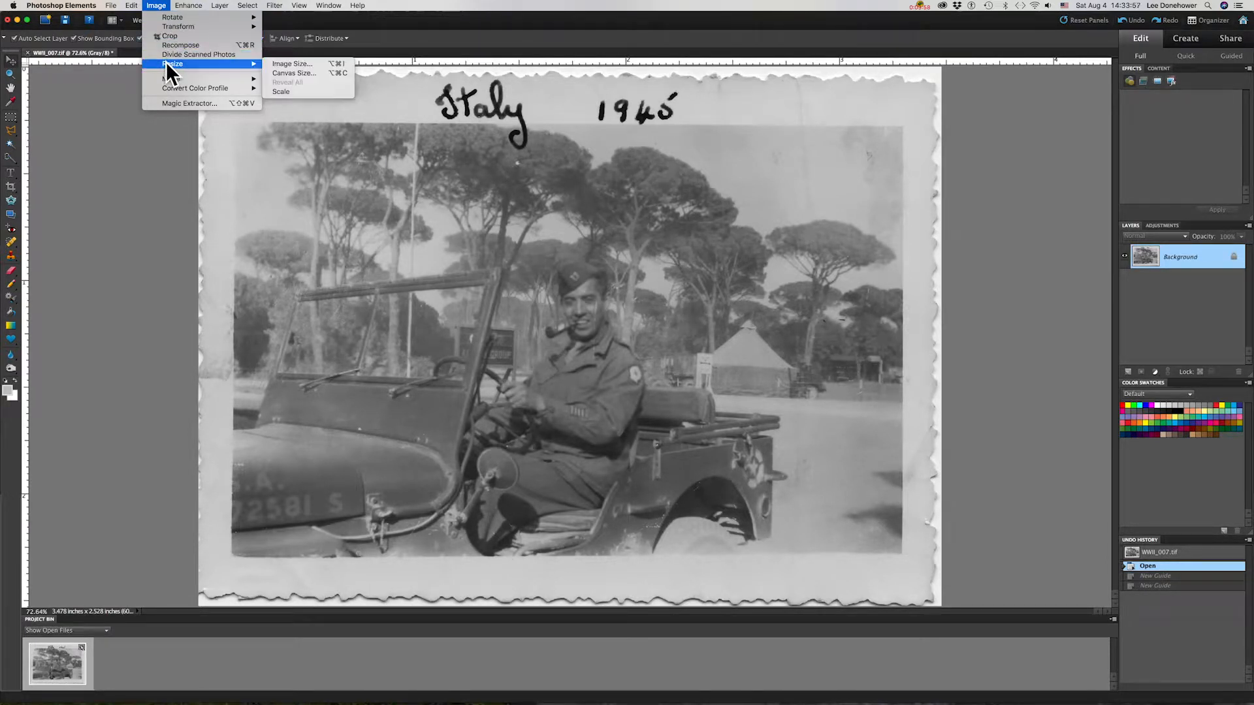
{"action": "left_click", "coordinate": [284, 63]}
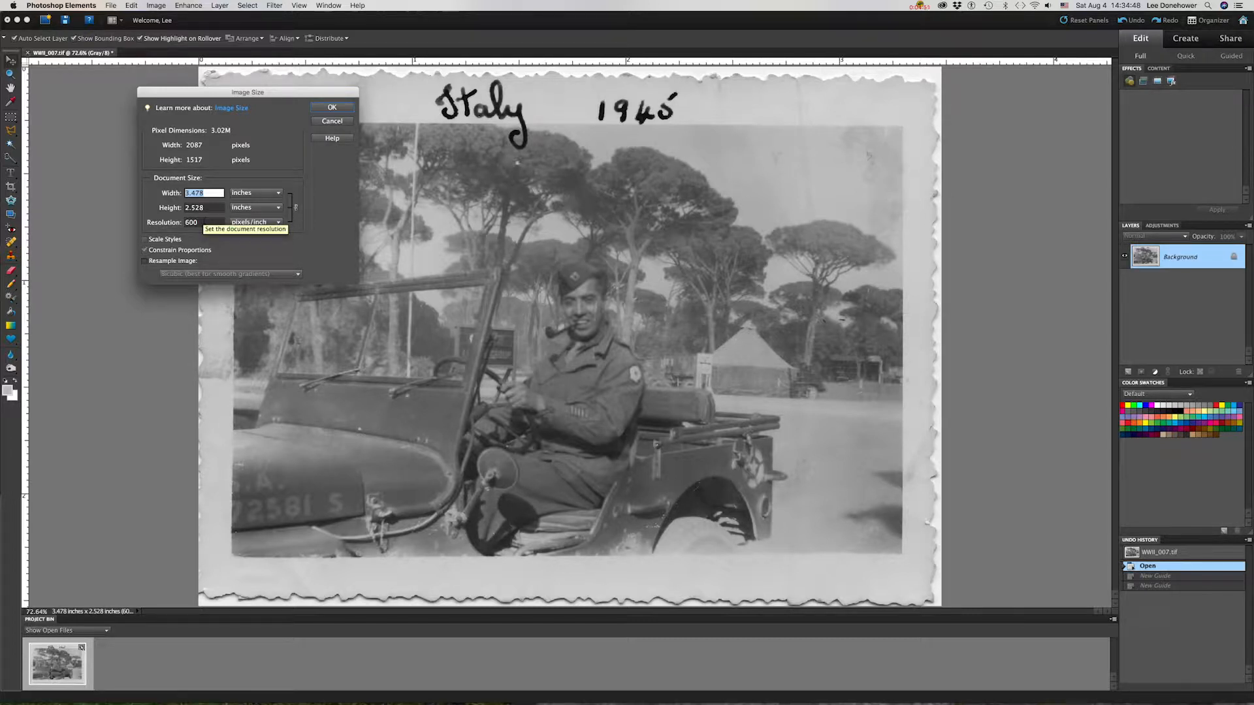
{"action": "key", "text": "Tab"}
{"action": "key", "text": "Tab"}
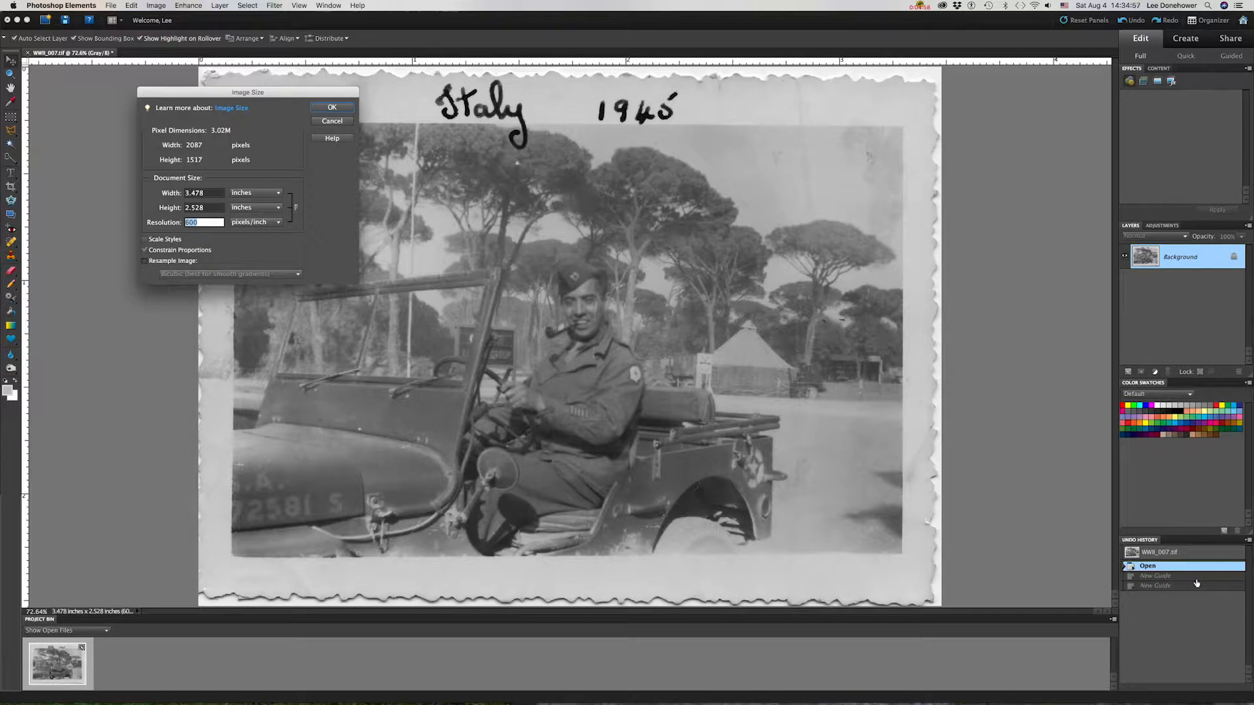
{"action": "type", "text": "300"}
Step: Try document resolutions of 150, 300 and 600 pixels/inch, and discard the Image Size changes
{"action": "double_click", "coordinate": [207, 222]}
{"action": "type", "text": "150"}
{"action": "double_click", "coordinate": [211, 222]}
{"action": "type", "text": "300"}
{"action": "double_click", "coordinate": [203, 221]}
{"action": "type", "text": "600"}
{"action": "left_click", "coordinate": [335, 121]}
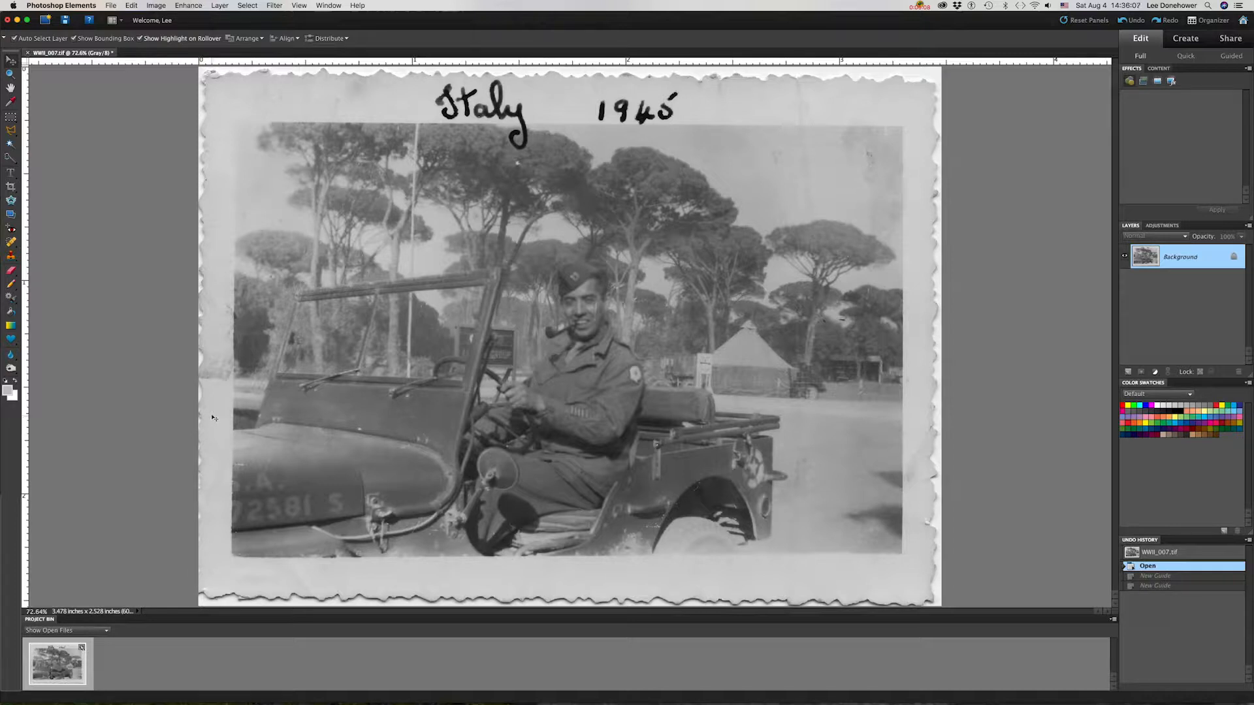
Step: Start a Levels adjustment and set the white point by sampling the paper border above the picture
{"action": "left_click", "coordinate": [189, 8]}
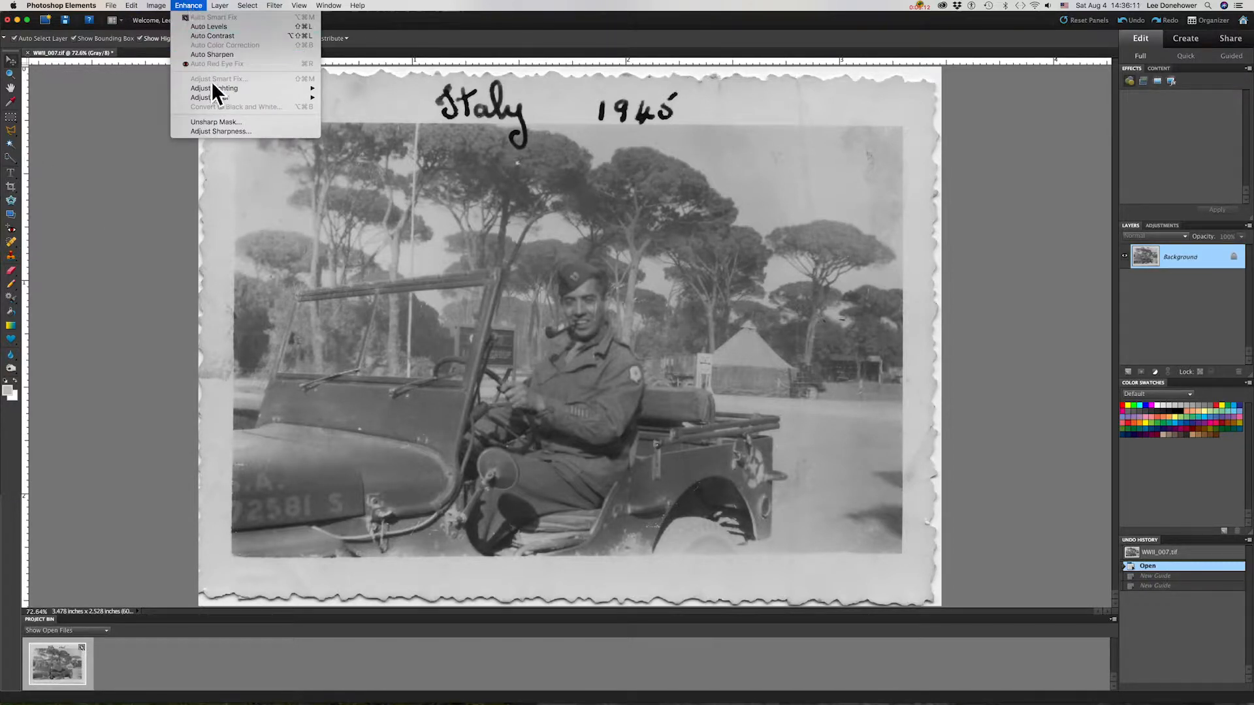
{"action": "mouse_move", "coordinate": [214, 85]}
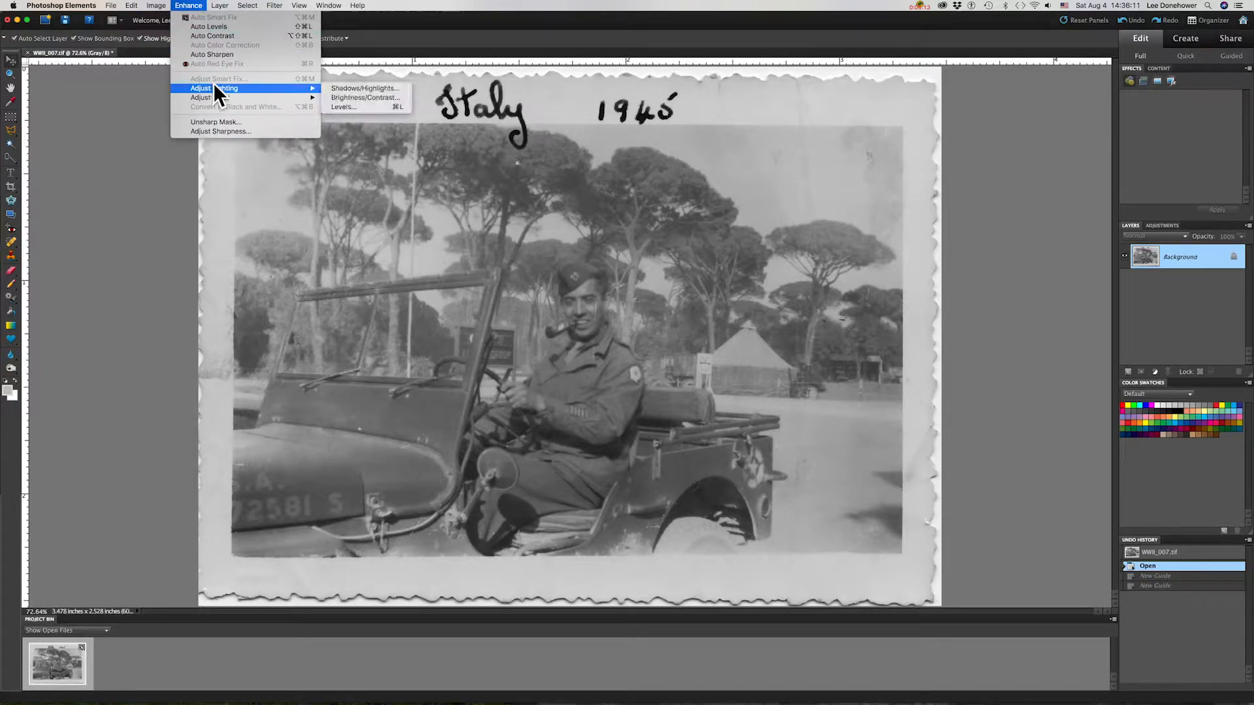
{"action": "left_click", "coordinate": [340, 106]}
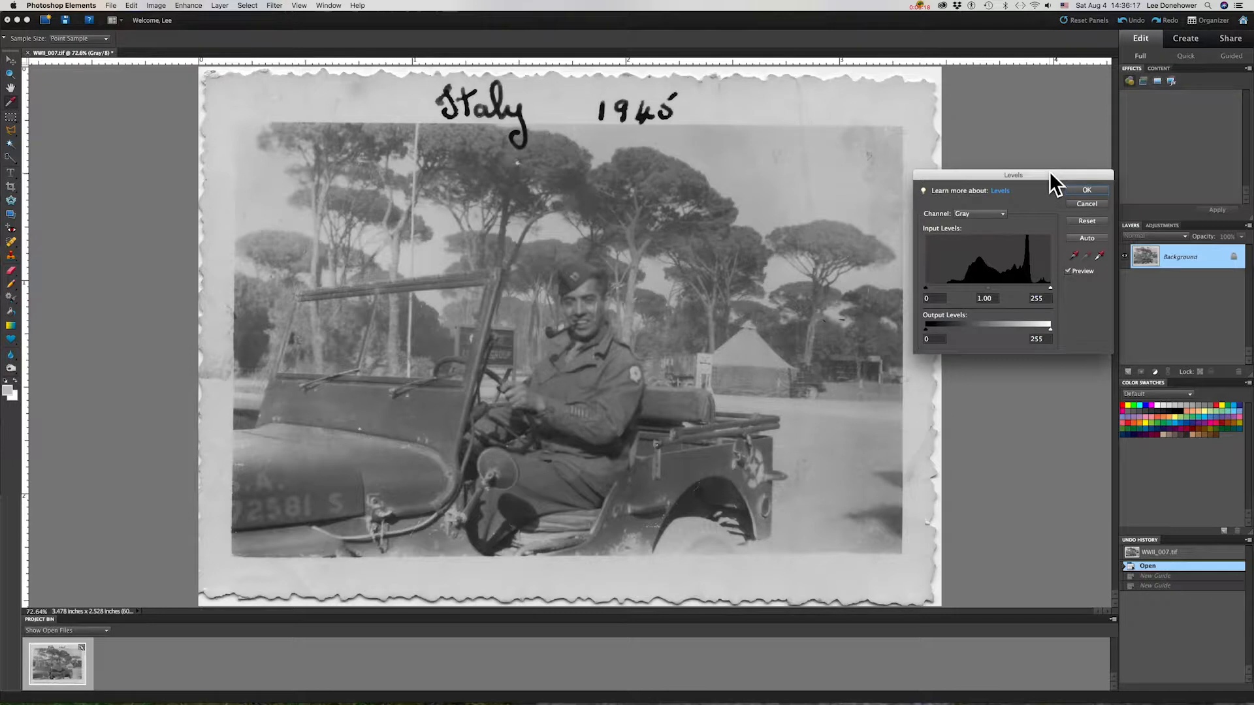
{"action": "left_click_drag", "start_coordinate": [1051, 174], "coordinate": [1081, 212]}
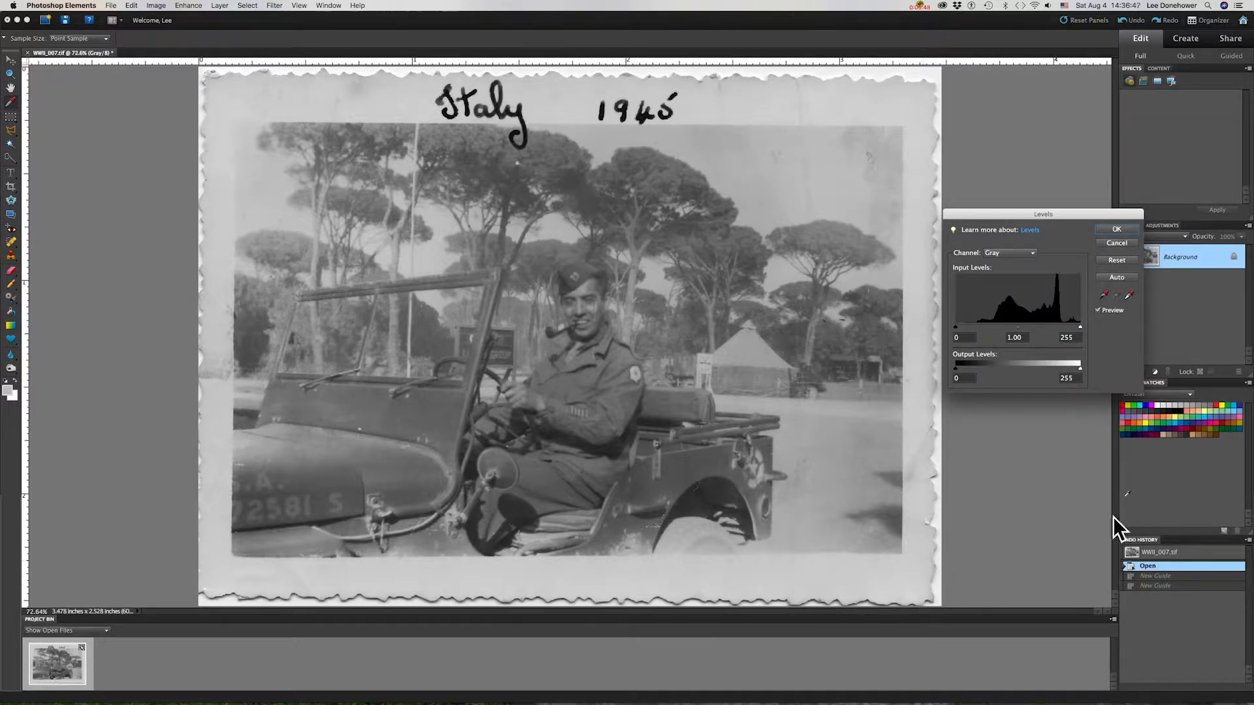
{"action": "left_click", "coordinate": [1130, 295]}
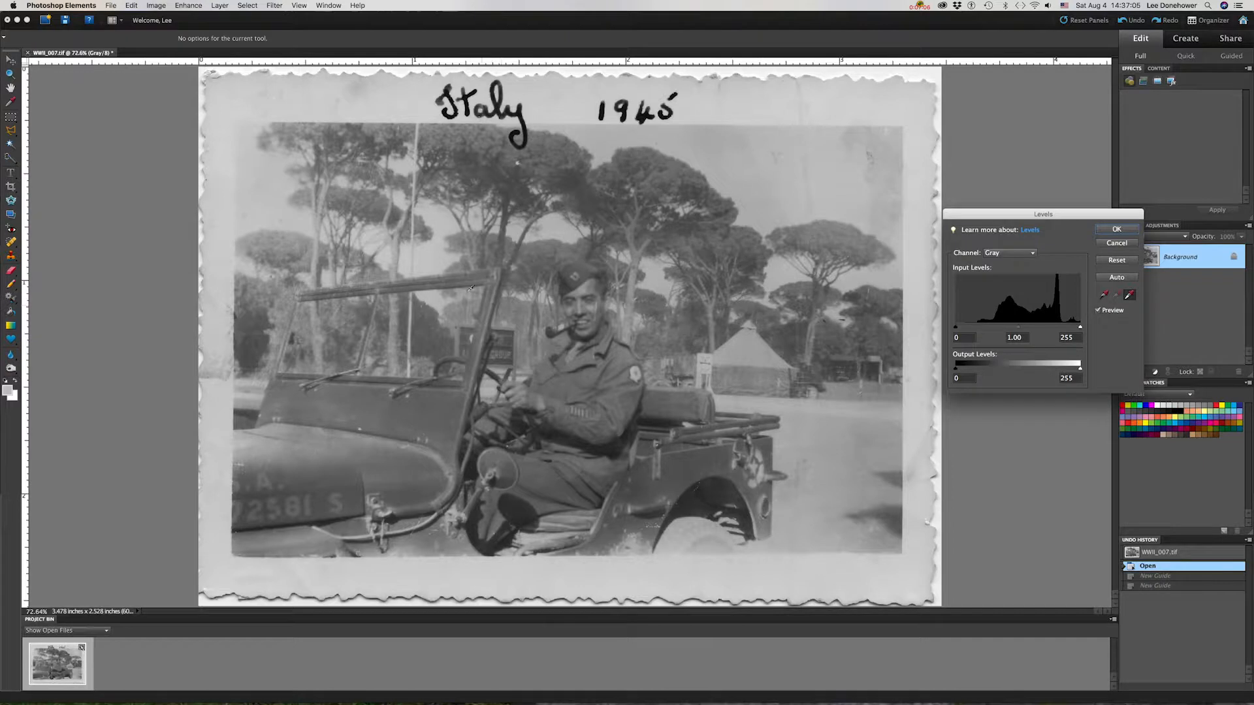
{"action": "left_click", "coordinate": [358, 89]}
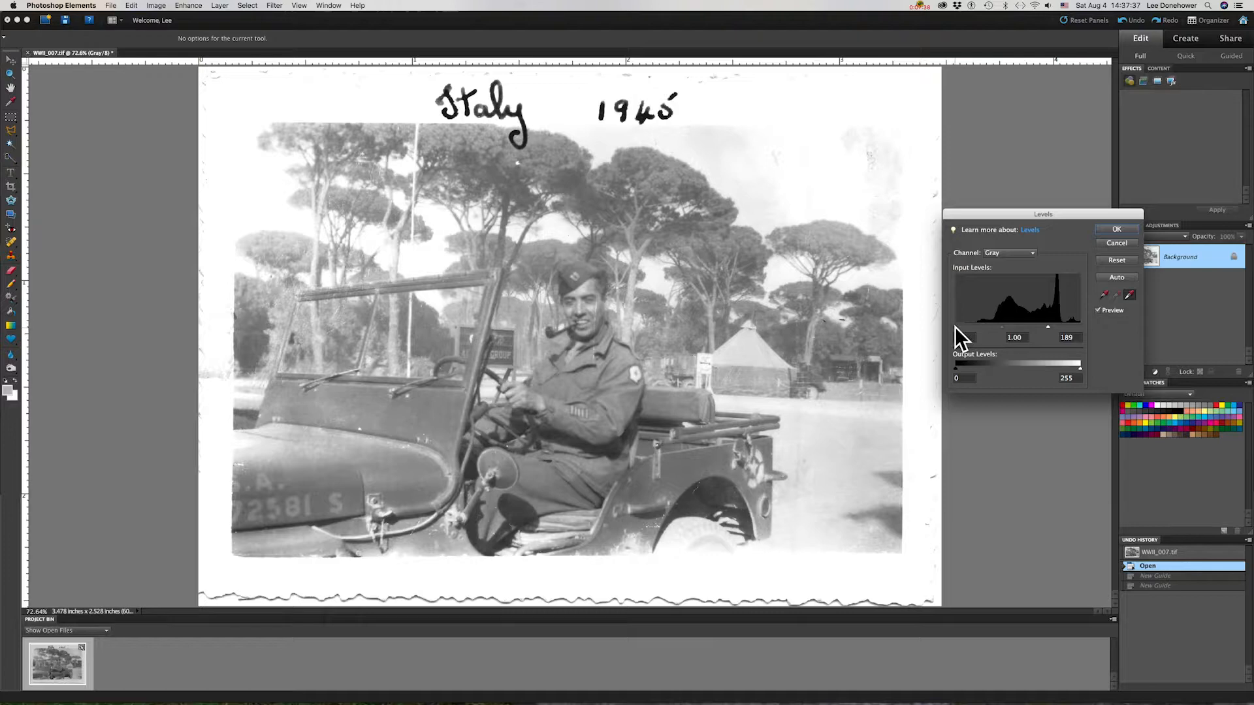
Step: Set the Levels black input to 51 and the white input to about 207
{"action": "left_click_drag", "start_coordinate": [955, 326], "coordinate": [984, 333]}
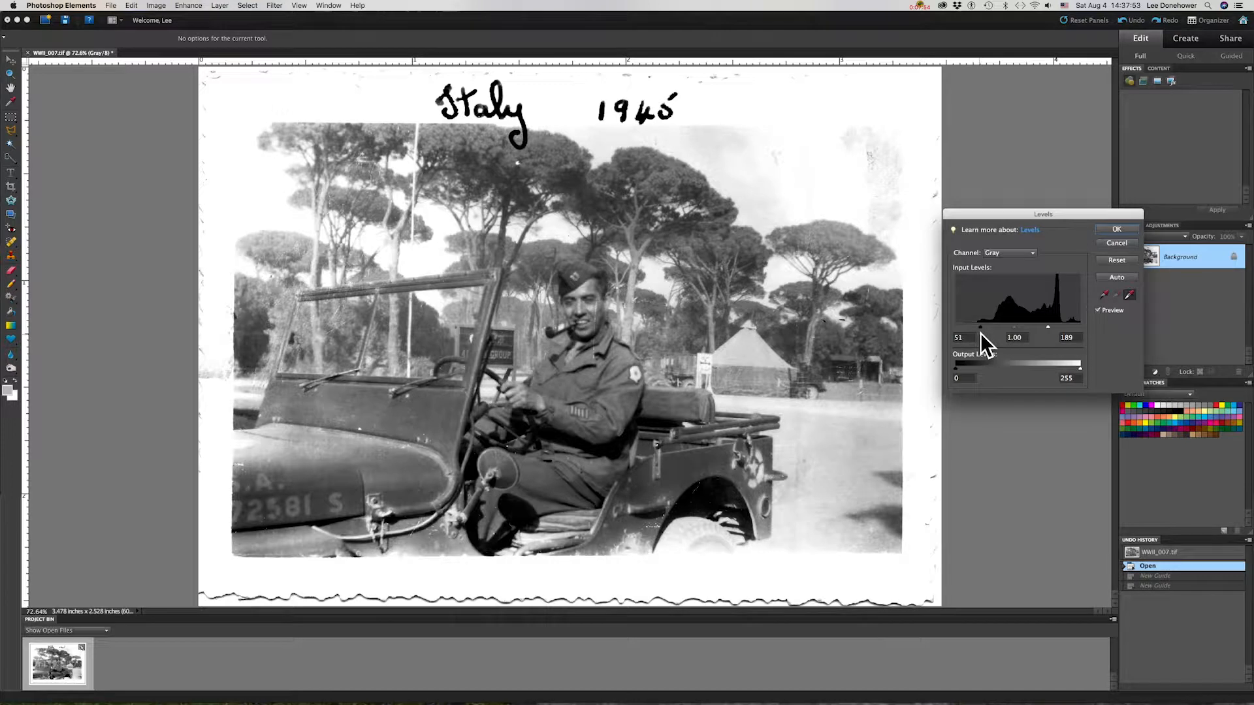
{"action": "left_click_drag", "start_coordinate": [982, 333], "coordinate": [981, 333]}
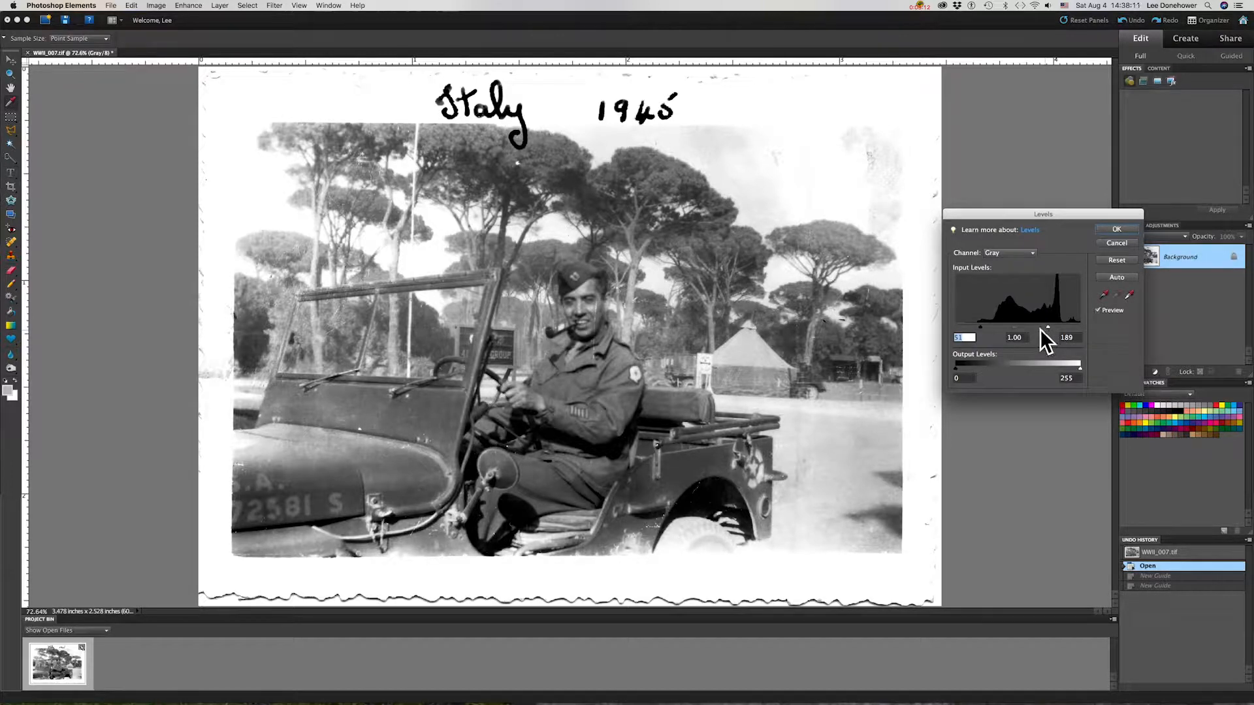
{"action": "left_click_drag", "start_coordinate": [1048, 327], "coordinate": [1080, 331]}
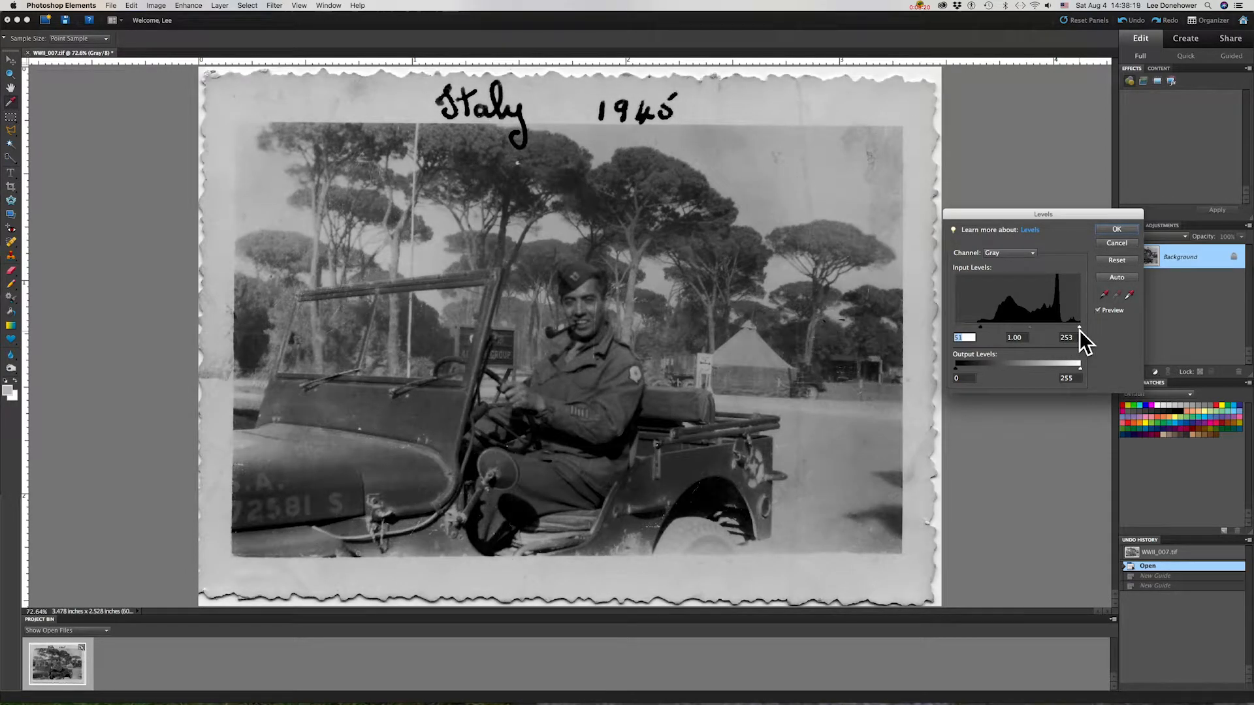
{"action": "left_click_drag", "start_coordinate": [1080, 330], "coordinate": [1055, 329]}
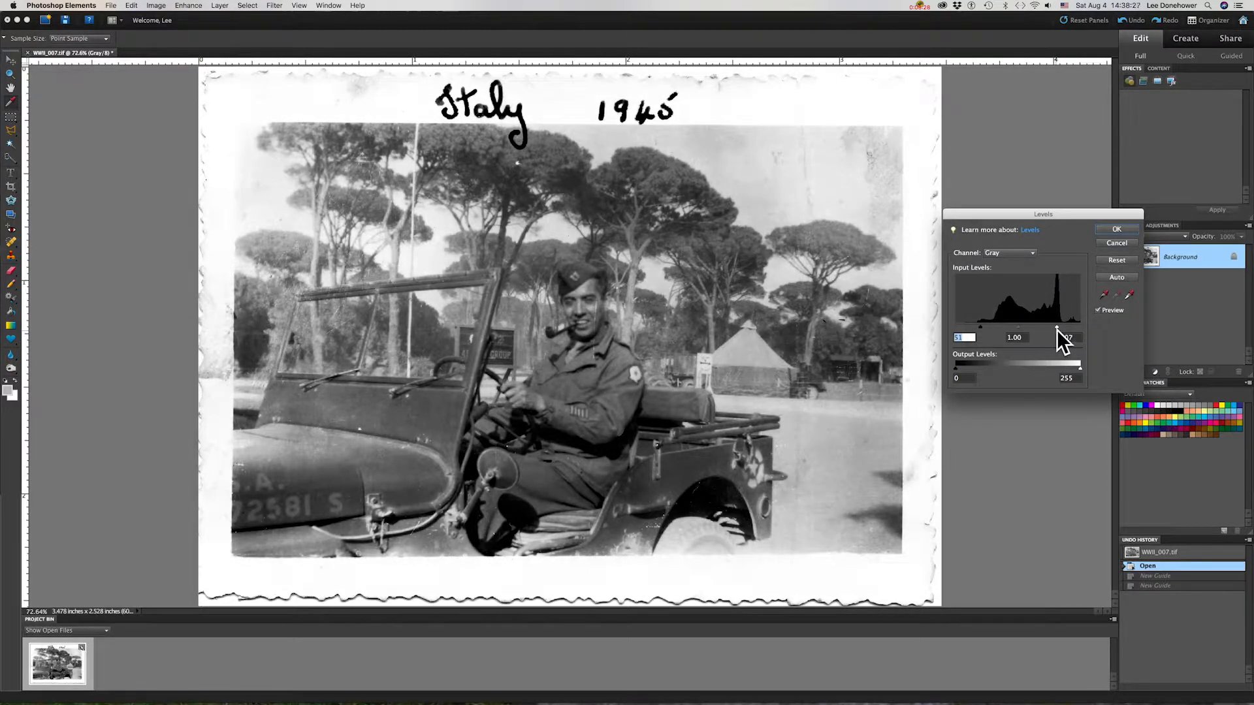
{"action": "left_click_drag", "start_coordinate": [1056, 330], "coordinate": [1057, 331]}
{"action": "left_click", "coordinate": [1057, 329]}
Step: Fine-tune the midtone input level and apply the Levels adjustment to the photo
{"action": "mouse_move", "coordinate": [1020, 326]}
{"action": "left_mouse_down"}
{"action": "mouse_move", "coordinate": [1034, 327]}
{"action": "mouse_move", "coordinate": [1001, 331]}
{"action": "mouse_move", "coordinate": [1038, 332]}
{"action": "mouse_move", "coordinate": [995, 333]}
{"action": "mouse_move", "coordinate": [1021, 338]}
{"action": "left_mouse_up"}
{"action": "left_click", "coordinate": [1020, 336]}
{"action": "left_click", "coordinate": [1115, 229]}
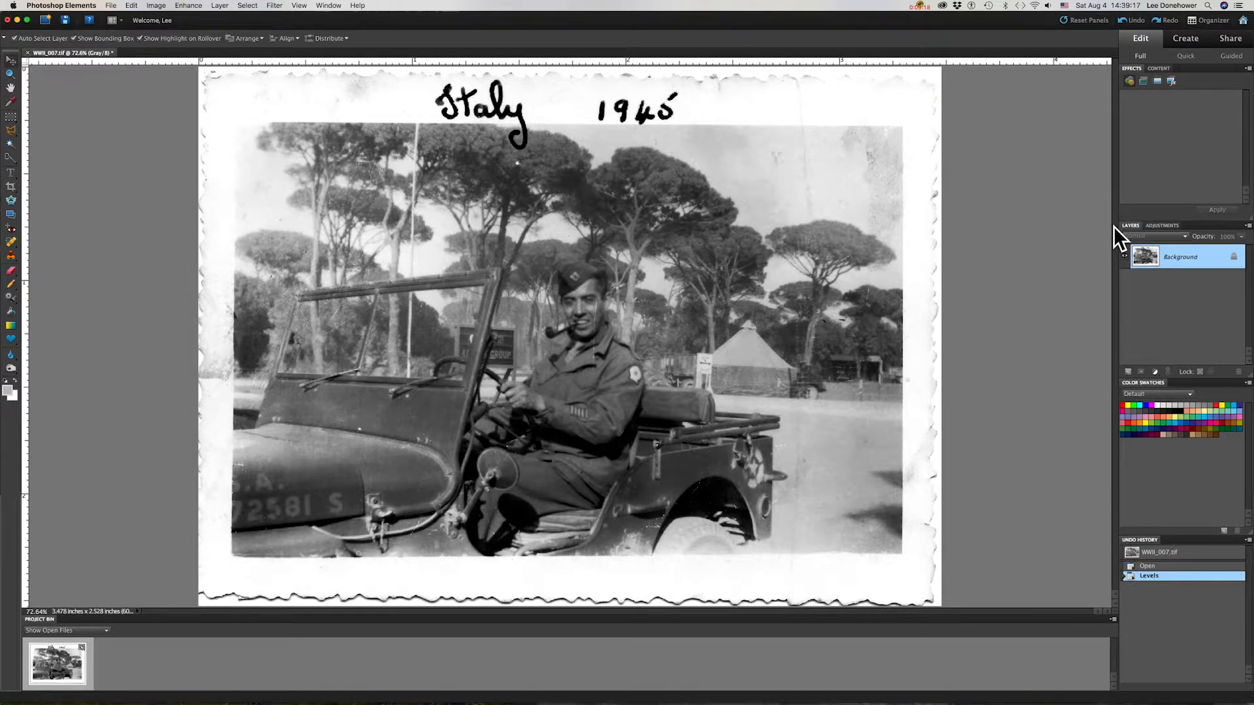
Step: Apply a Brightness/Contrast adjustment to the photo with contrast at 20 and brightness kept close to zero
{"action": "left_click", "coordinate": [193, 6]}
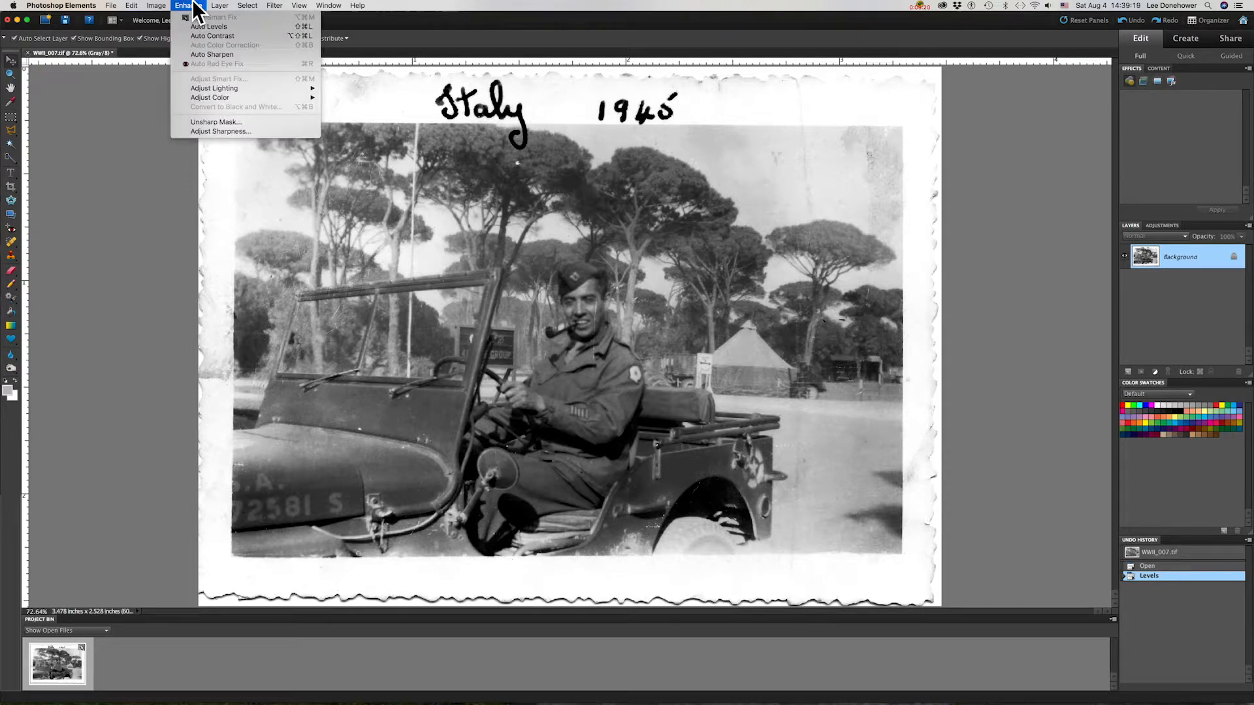
{"action": "mouse_move", "coordinate": [207, 92]}
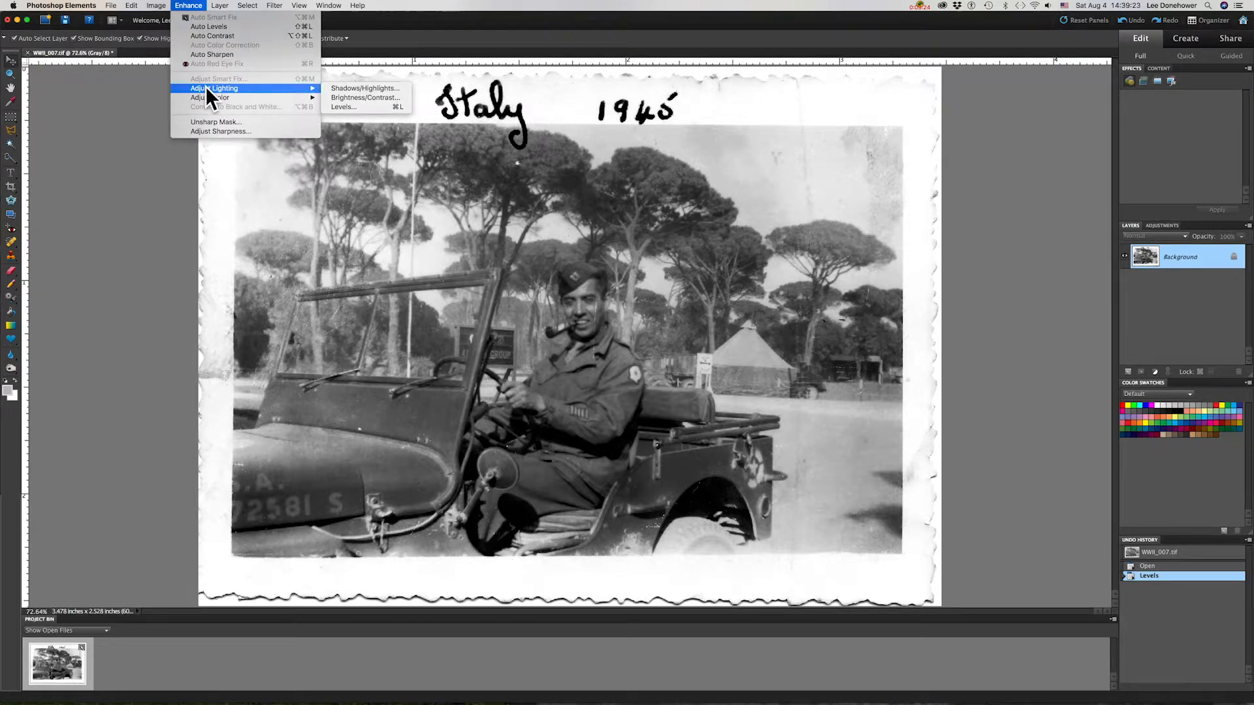
{"action": "left_click", "coordinate": [343, 96]}
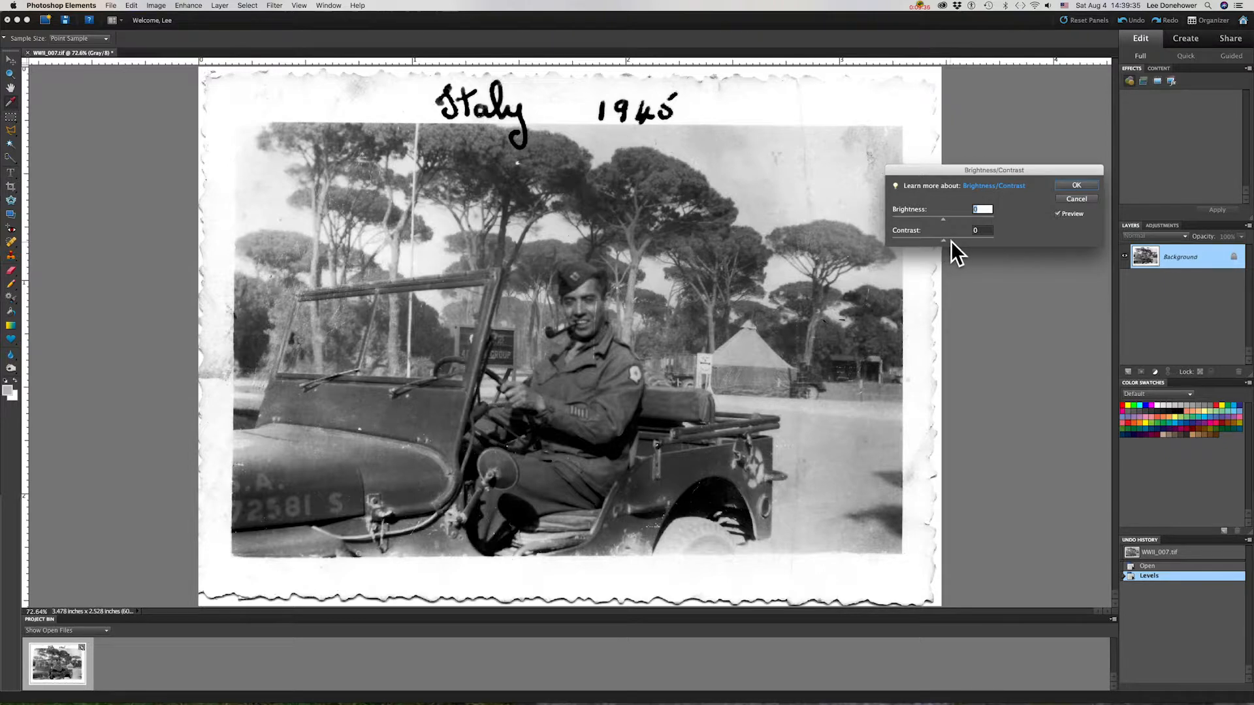
{"action": "mouse_move", "coordinate": [944, 241]}
{"action": "left_mouse_down"}
{"action": "mouse_move", "coordinate": [923, 244]}
{"action": "mouse_move", "coordinate": [963, 246]}
{"action": "mouse_move", "coordinate": [919, 248]}
{"action": "mouse_move", "coordinate": [959, 249]}
{"action": "mouse_move", "coordinate": [937, 255]}
{"action": "left_mouse_up"}
{"action": "mouse_move", "coordinate": [946, 250]}
{"action": "left_mouse_down"}
{"action": "mouse_move", "coordinate": [932, 253]}
{"action": "mouse_move", "coordinate": [958, 252]}
{"action": "mouse_move", "coordinate": [942, 254]}
{"action": "left_mouse_up"}
{"action": "mouse_move", "coordinate": [942, 218]}
{"action": "left_mouse_down"}
{"action": "mouse_move", "coordinate": [954, 222]}
{"action": "mouse_move", "coordinate": [927, 225]}
{"action": "left_mouse_up"}
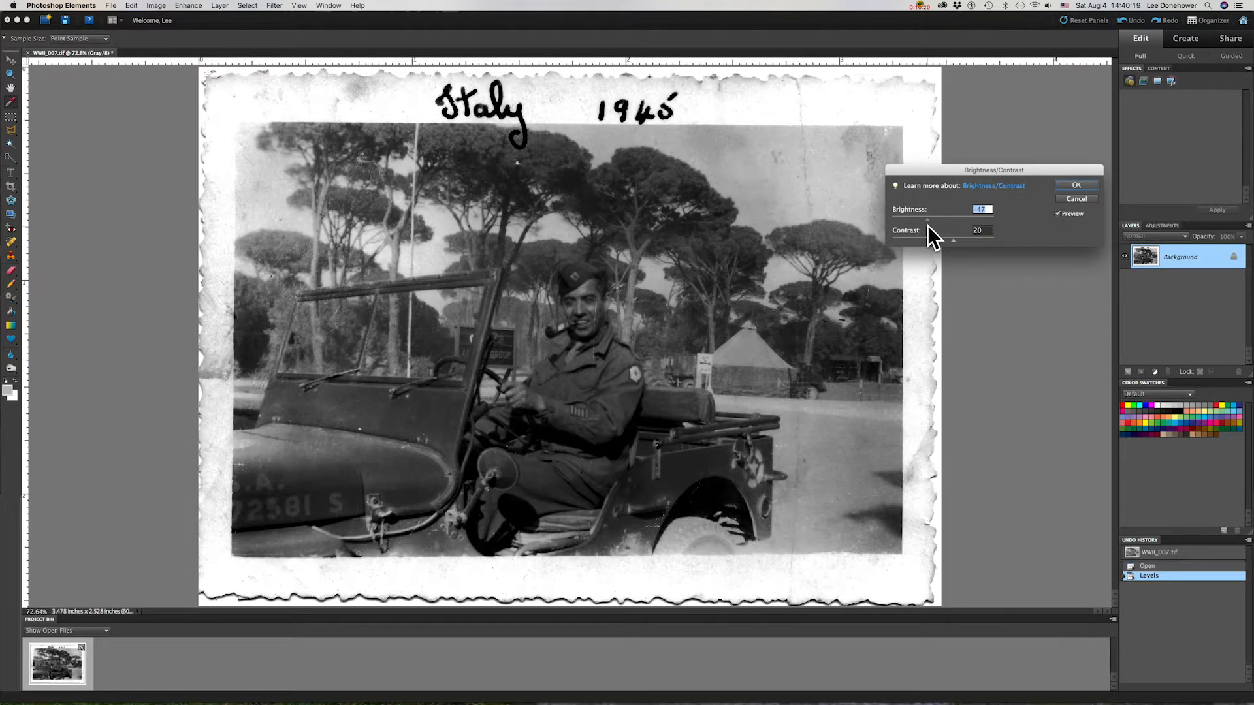
{"action": "left_click_drag", "start_coordinate": [927, 225], "coordinate": [944, 222]}
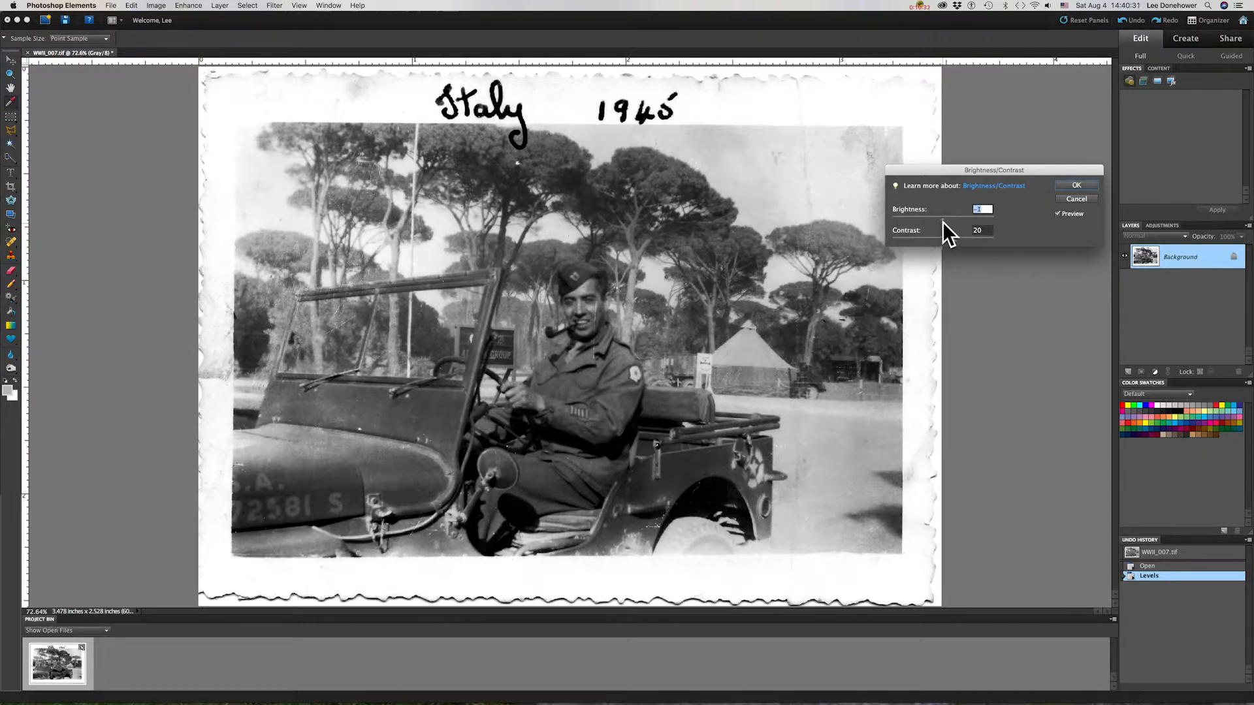
{"action": "left_click", "coordinate": [1075, 186]}
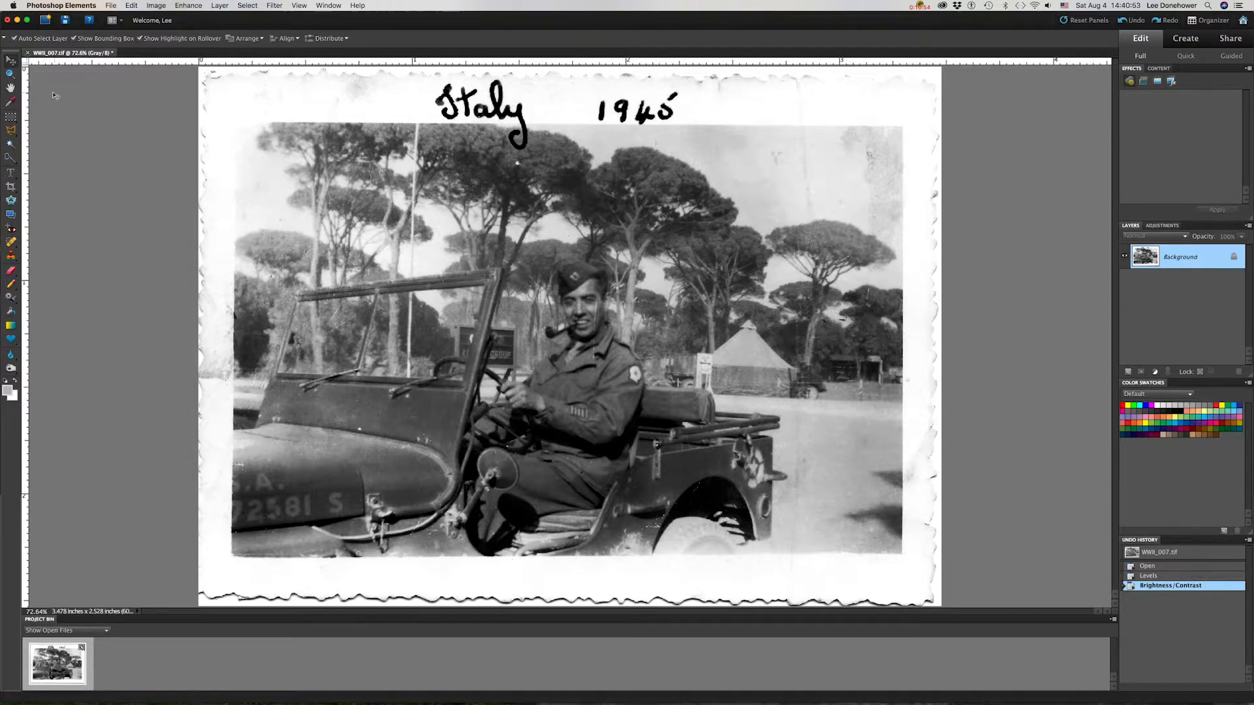
Step: Zoom in on the soldier's face and choose the Spot Healing Brush in Content-Aware mode
{"action": "left_click", "coordinate": [11, 73]}
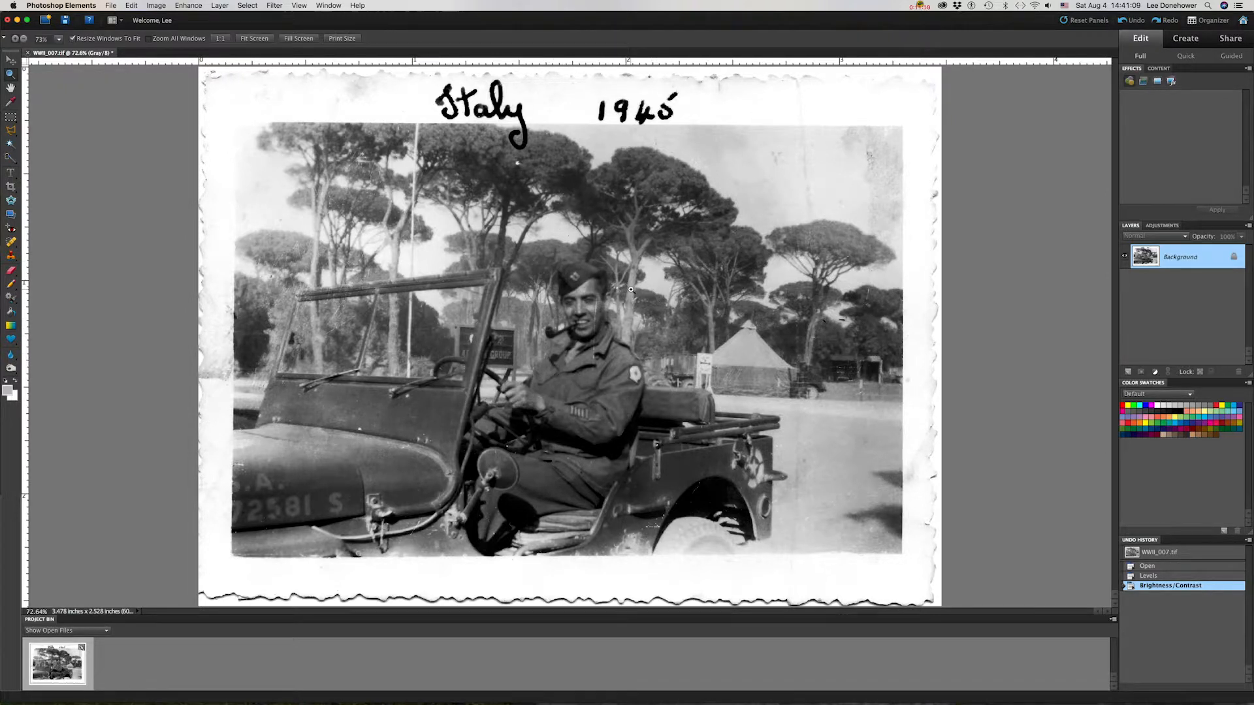
{"action": "left_click_drag", "start_coordinate": [631, 290], "coordinate": [549, 376]}
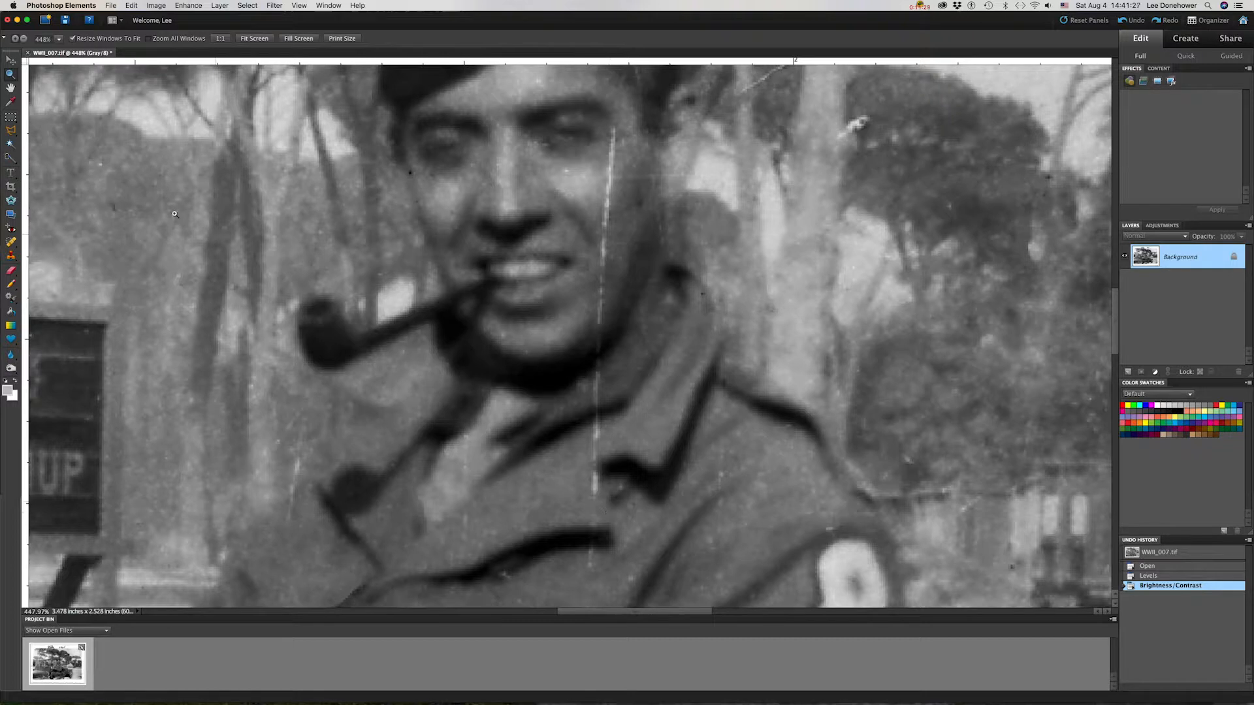
{"action": "left_click", "coordinate": [9, 246]}
{"action": "left_click", "coordinate": [17, 249]}
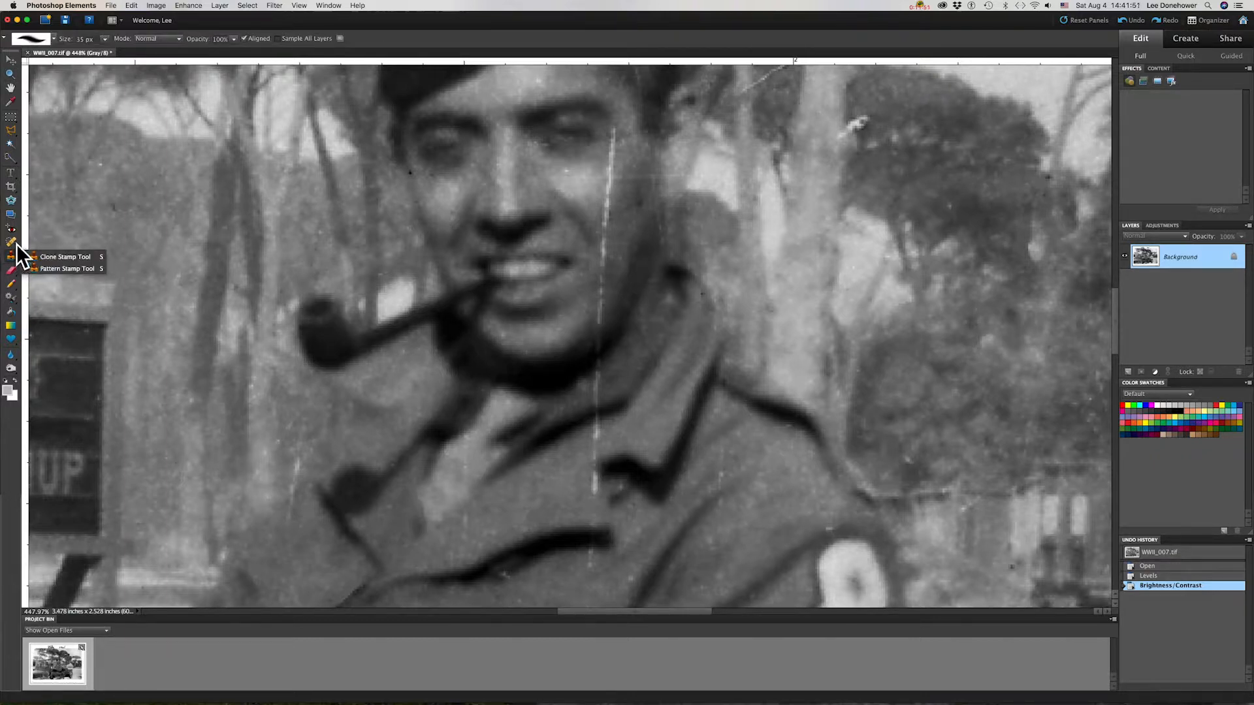
{"action": "left_click", "coordinate": [17, 245]}
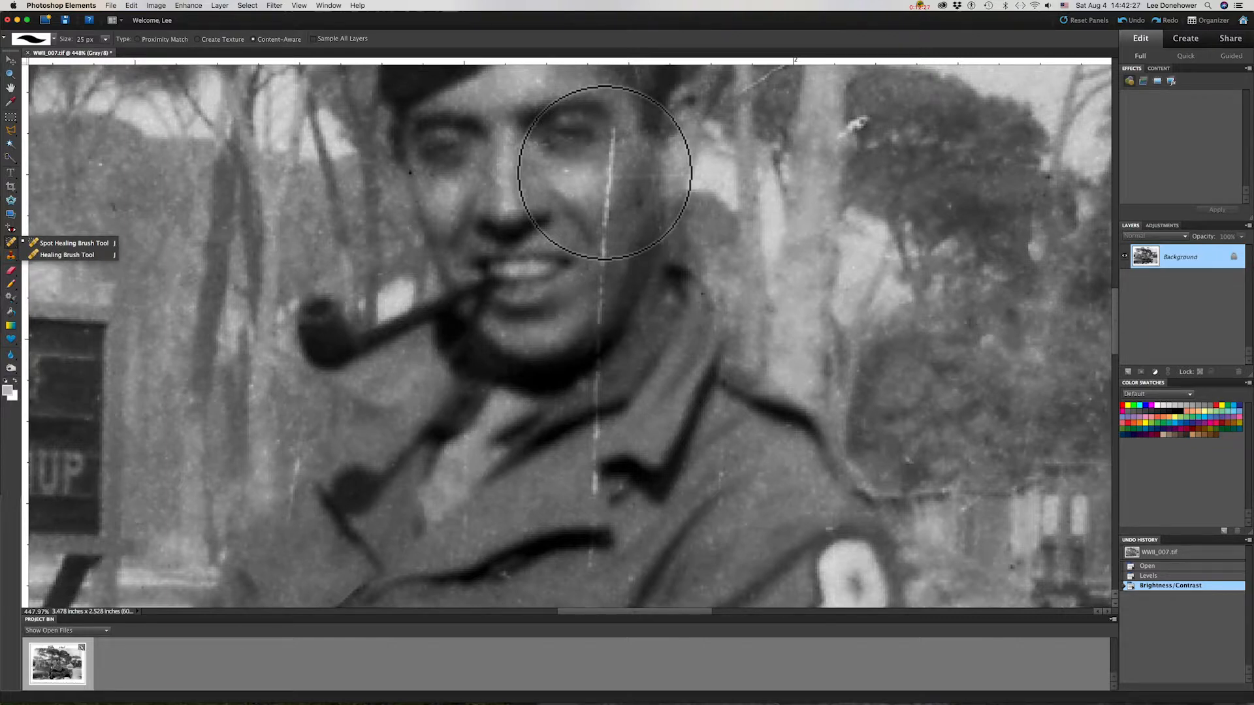
Step: Set the Spot Healing Brush size to 5 px, just wider than the white scratch on the face
{"action": "key", "text": "bracketleft"}
{"action": "key", "text": "bracketleft"}
{"action": "key", "text": "bracketleft"}
{"action": "key", "text": "bracketleft"}
{"action": "key", "text": "bracketleft"}
{"action": "key", "text": "bracketleft"}
{"action": "key", "text": "bracketleft"}
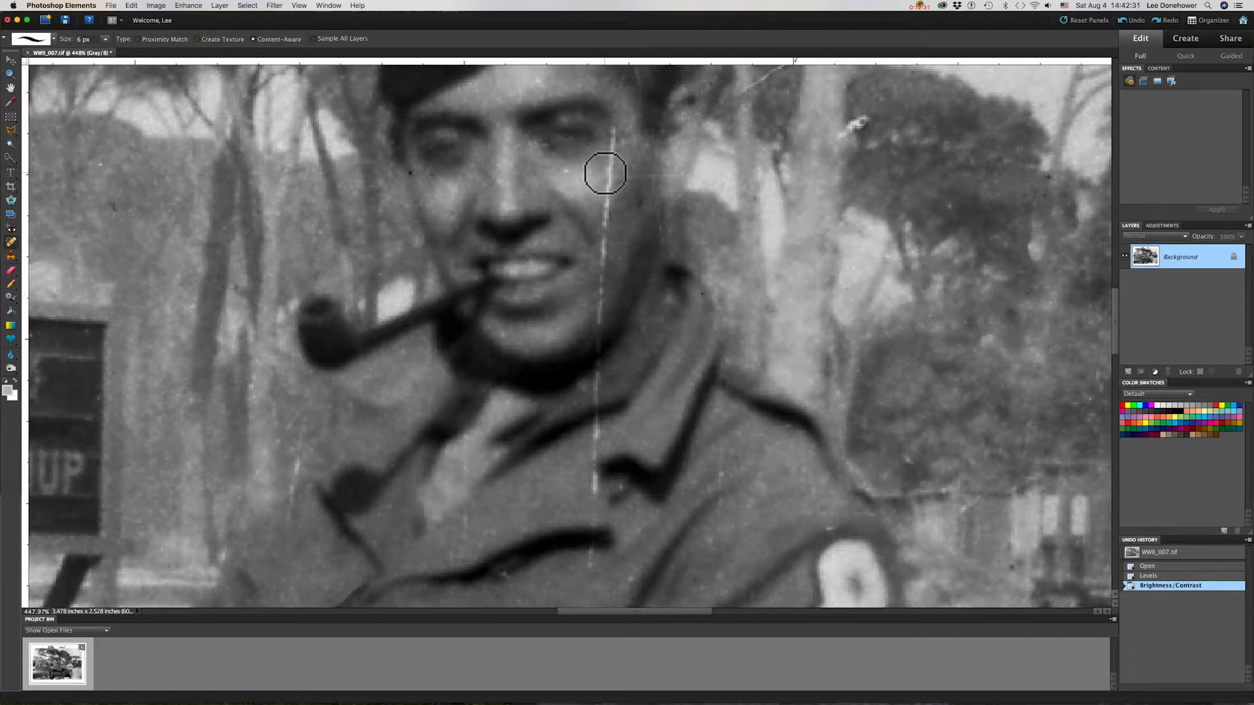
{"action": "key", "text": "bracketright"}
{"action": "key", "text": "bracketright"}
{"action": "key", "text": "bracketright"}
{"action": "key", "text": "bracketright"}
{"action": "key", "text": "bracketright"}
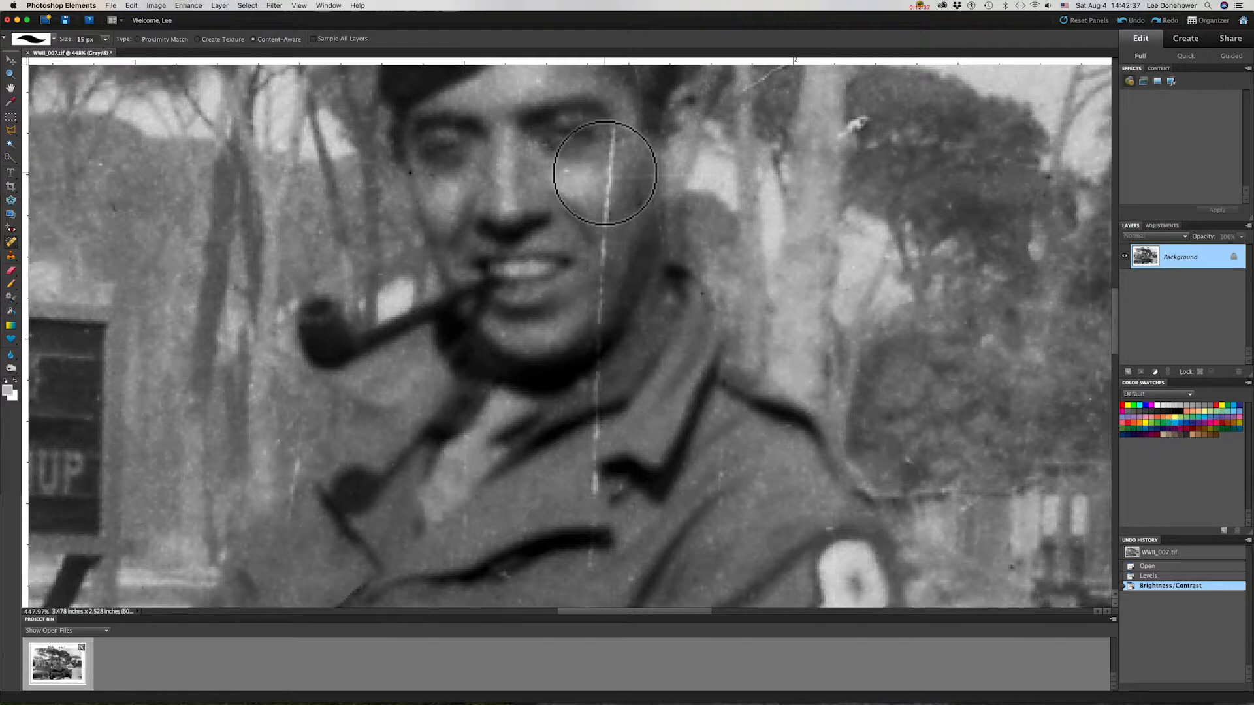
{"action": "key", "text": "bracketleft"}
{"action": "key", "text": "bracketleft"}
{"action": "key", "text": "bracketleft"}
{"action": "key", "text": "bracketleft"}
{"action": "key", "text": "bracketleft"}
{"action": "key", "text": "bracketleft"}
{"action": "key", "text": "bracketleft"}
{"action": "key", "text": "bracketleft"}
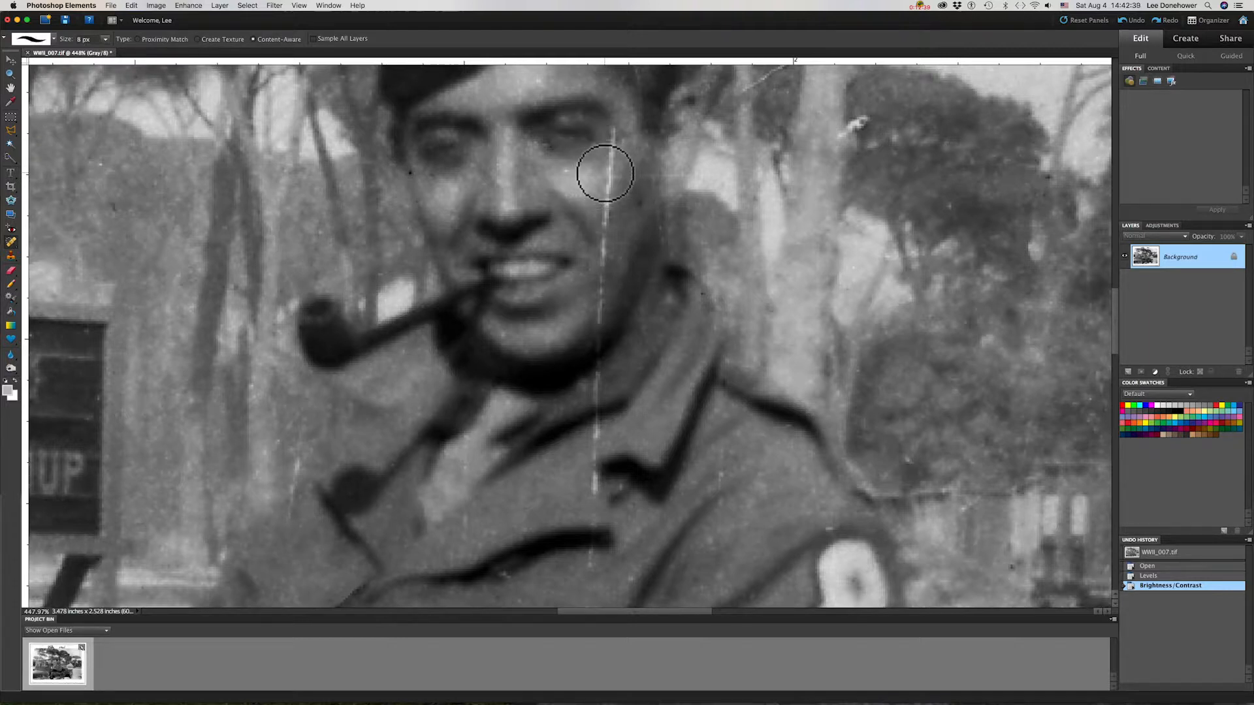
{"action": "key", "text": "bracketleft"}
{"action": "key", "text": "bracketleft"}
{"action": "key", "text": "bracketleft"}
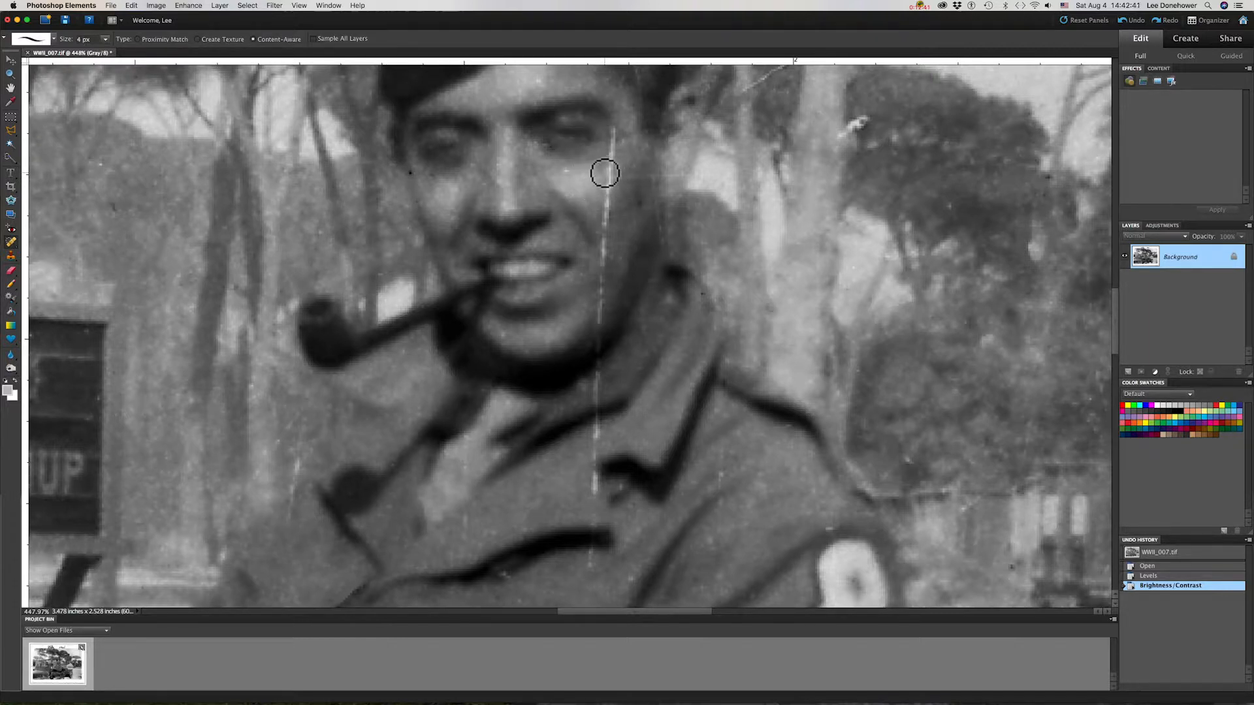
{"action": "key", "text": "bracketright"}
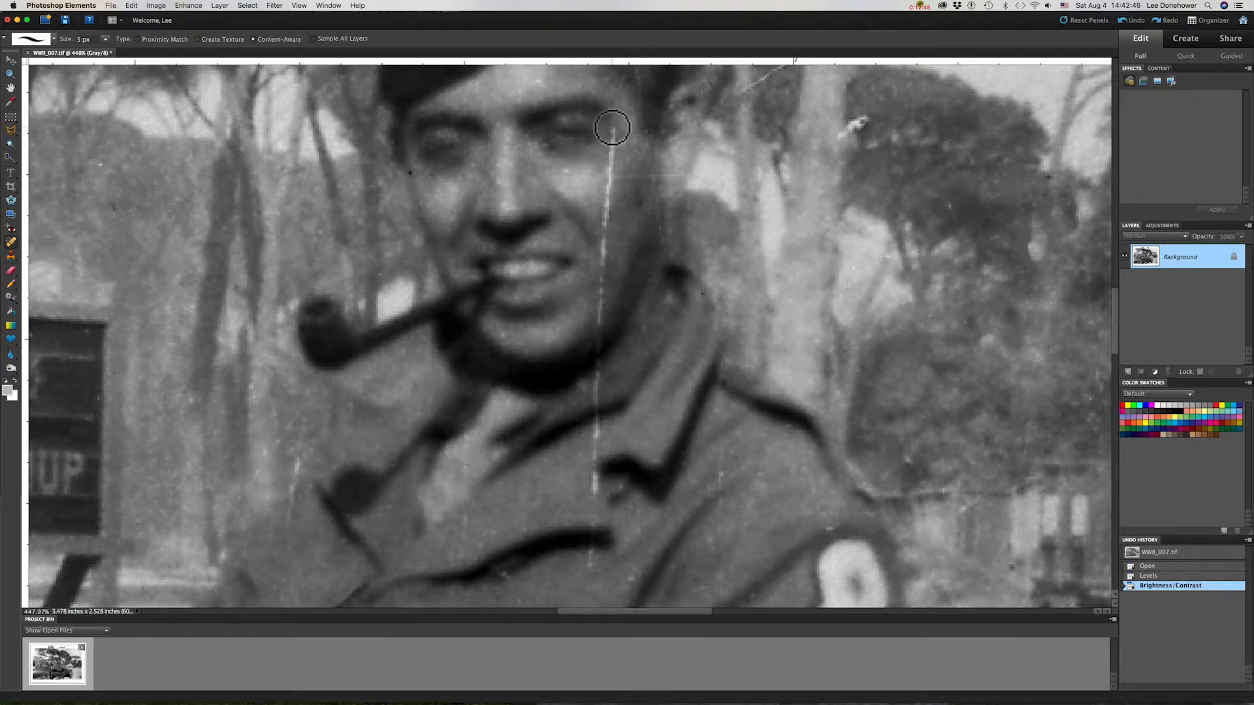
Step: Heal the vertical white scratch from beside the soldier's eye down over his chin and jacket in straight segments
{"action": "left_click", "coordinate": [613, 127]}
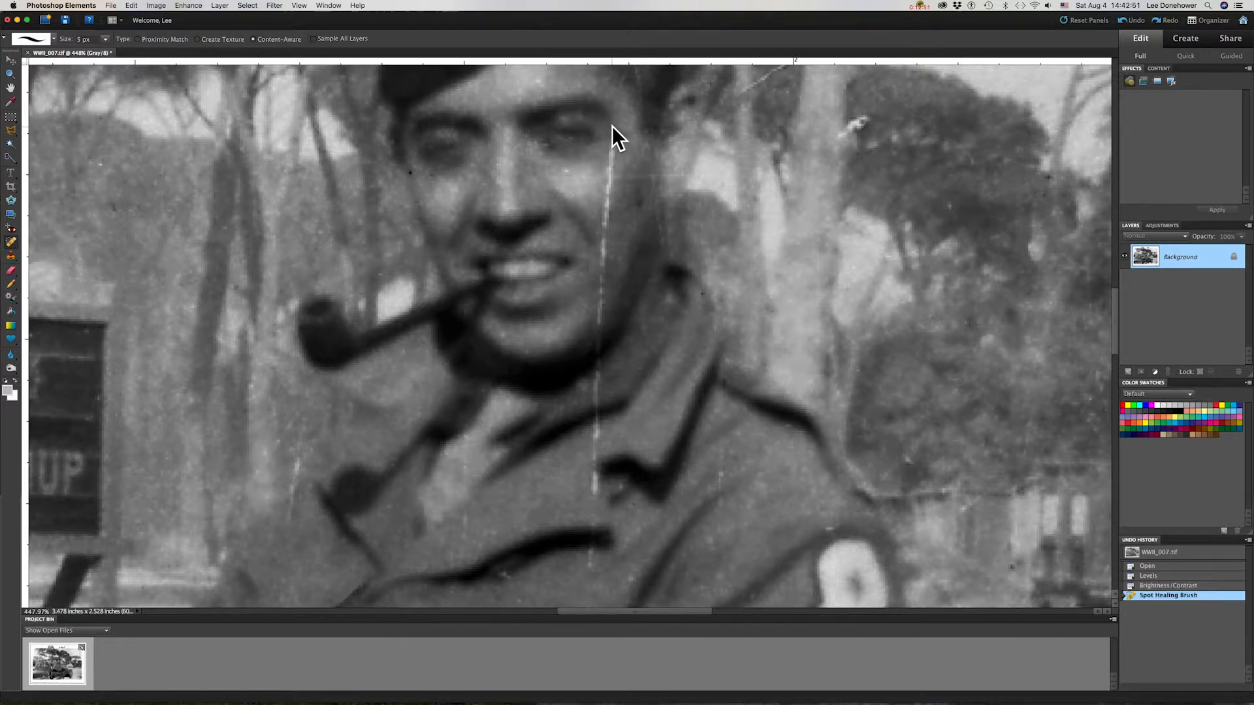
{"action": "left_click", "coordinate": [598, 281], "text": "shift"}
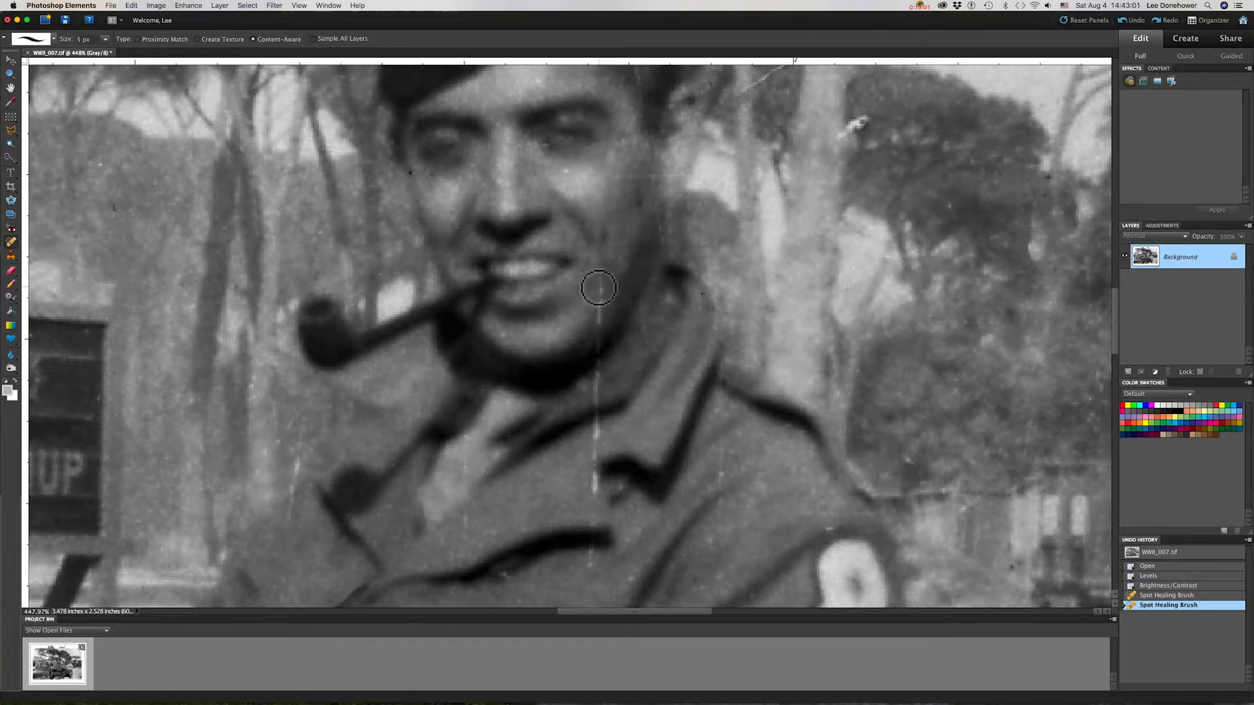
{"action": "left_click", "coordinate": [600, 286]}
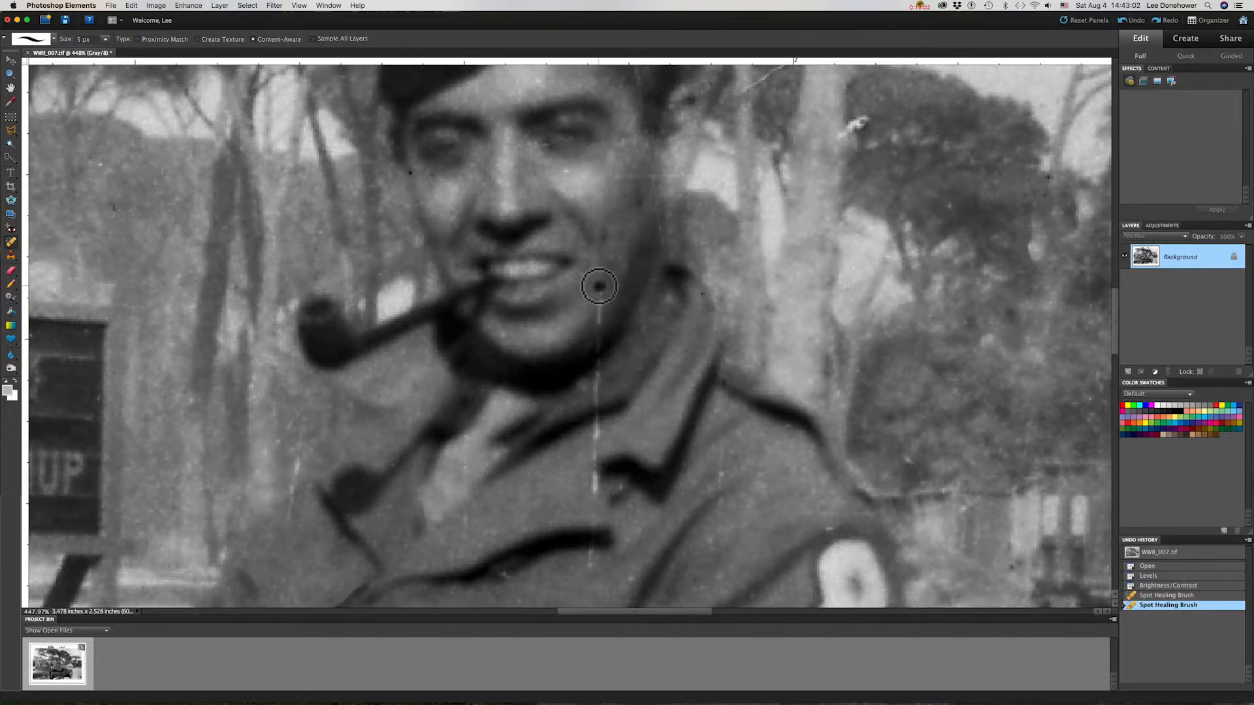
{"action": "left_click", "coordinate": [594, 377]}
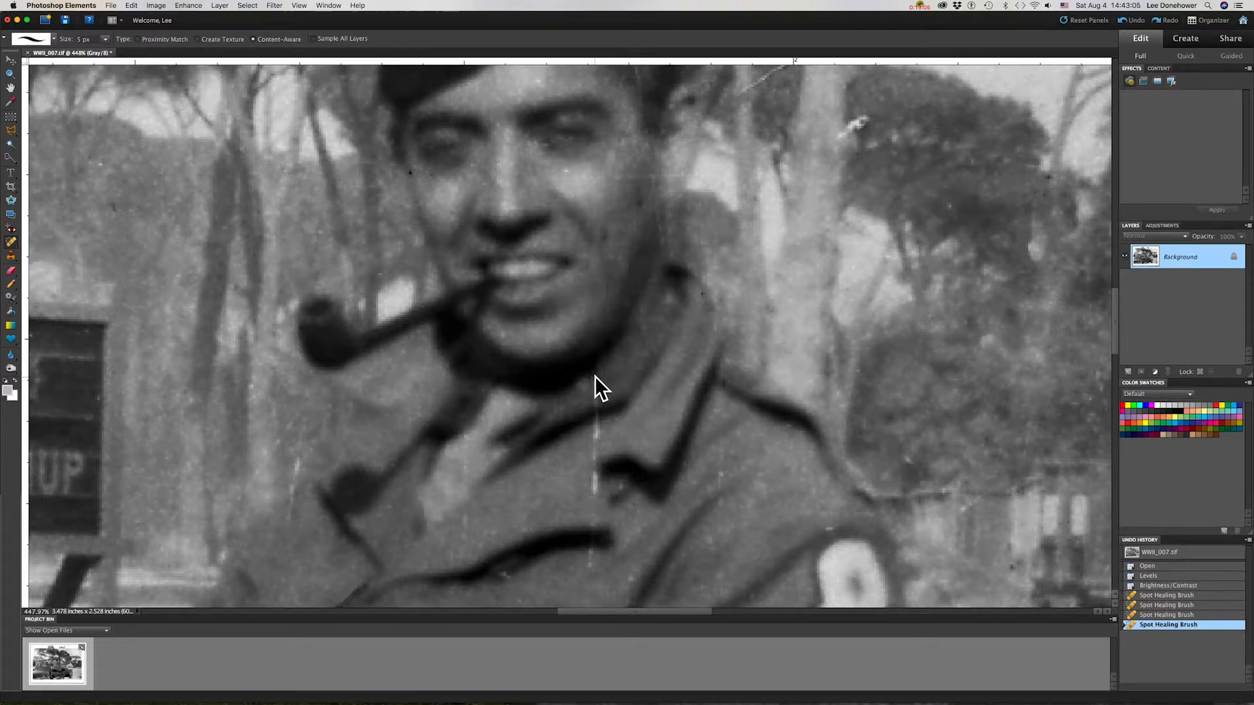
{"action": "left_click", "coordinate": [591, 568], "text": "shift"}
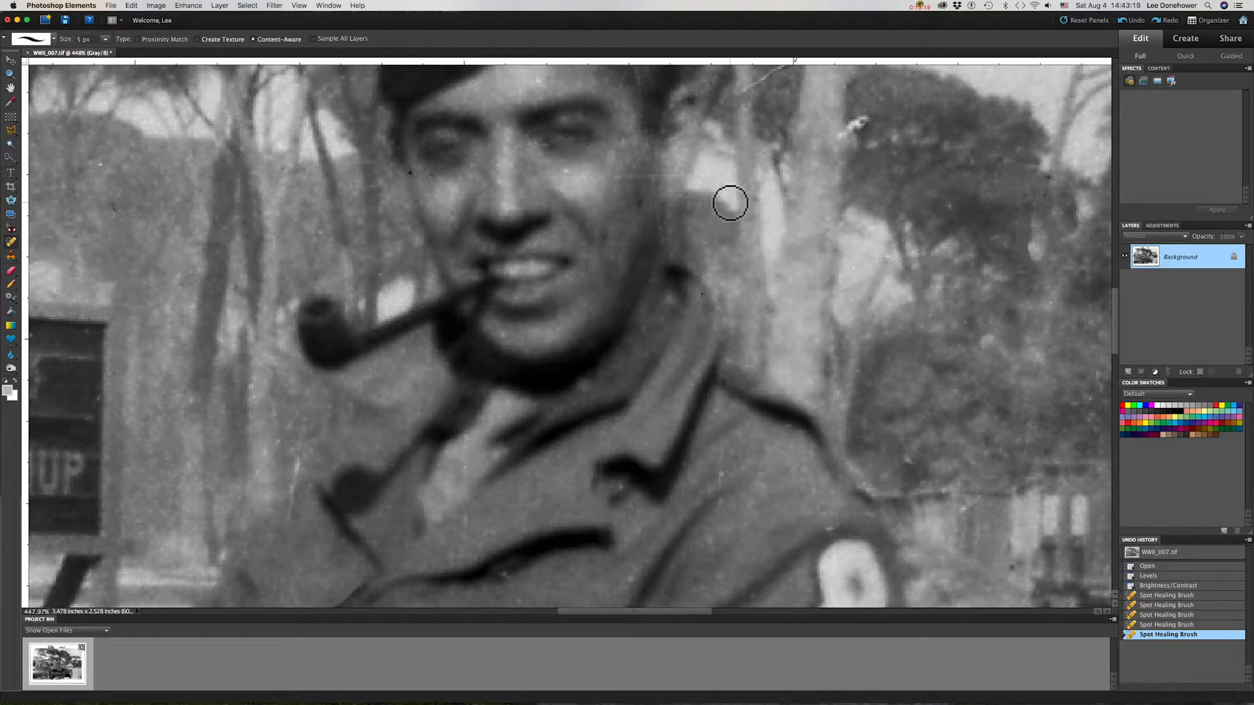
Step: Heal the diagonal scratch between the tree trunks beside the cap and the white blemish near the thick trunk with a 4 px brush
{"action": "left_click_drag", "start_coordinate": [730, 204], "coordinate": [539, 484]}
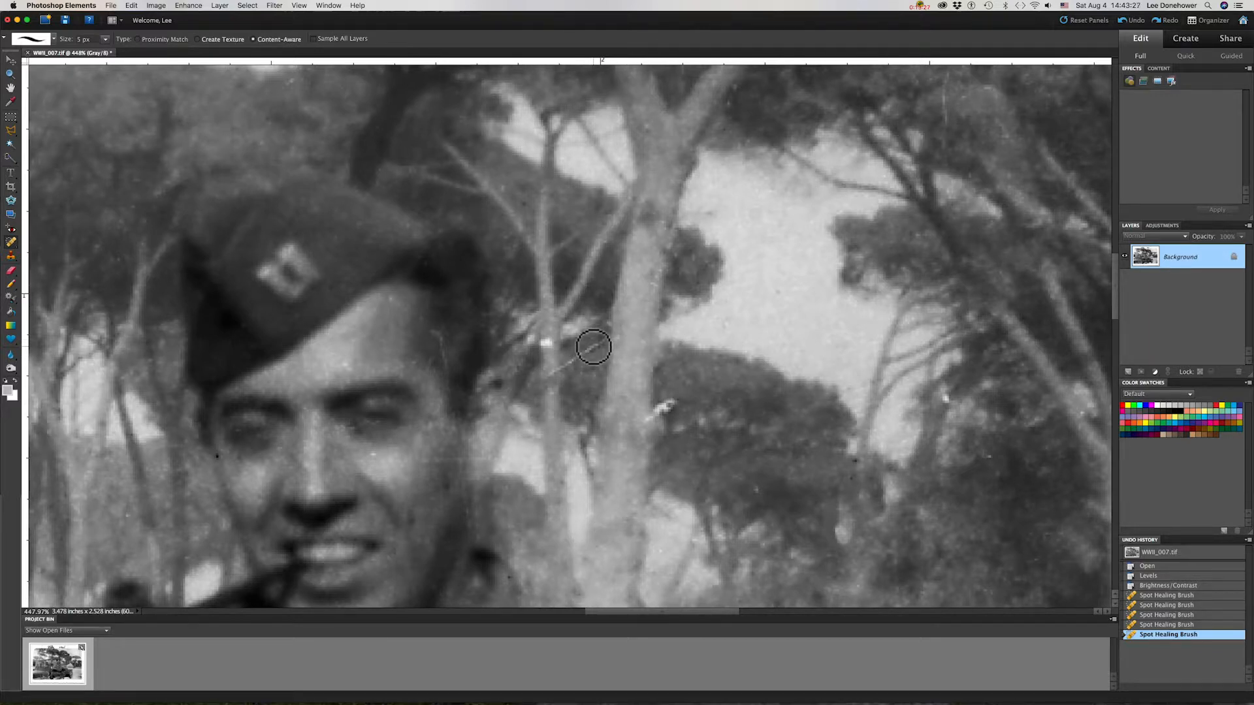
{"action": "key", "text": "bracketleft"}
{"action": "key", "text": "bracketleft"}
{"action": "left_click", "coordinate": [604, 341]}
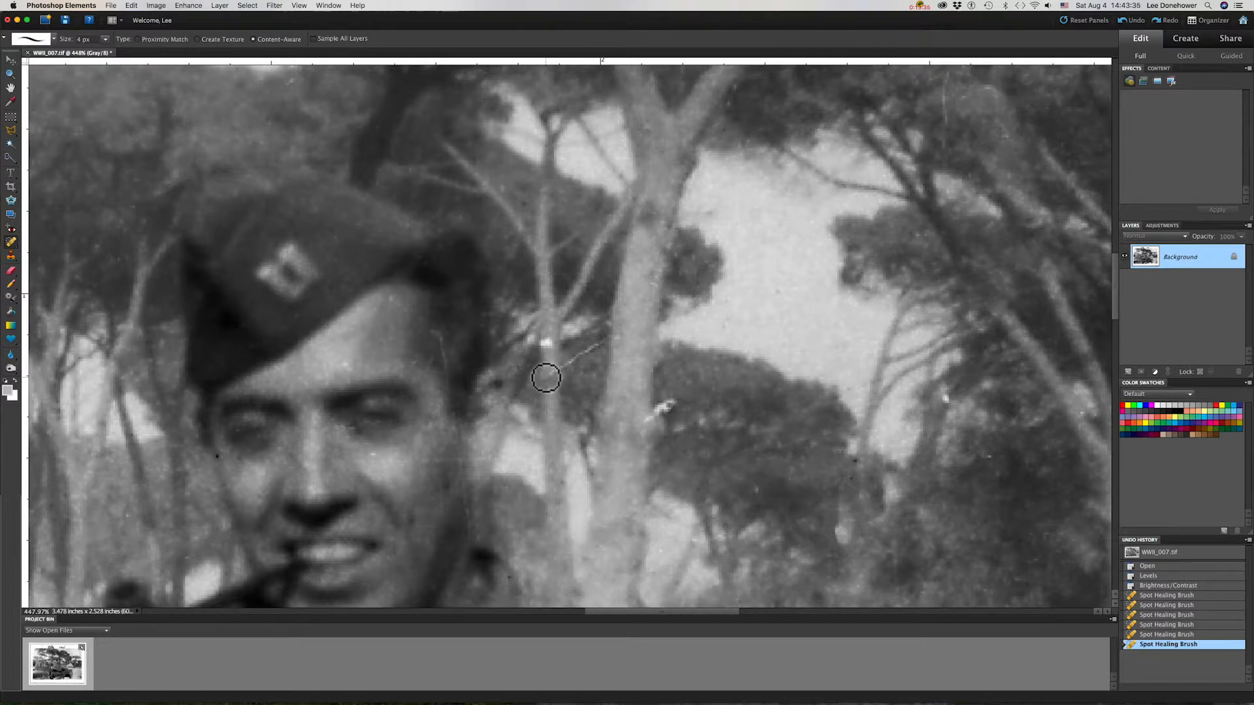
{"action": "left_click_drag", "start_coordinate": [546, 377], "coordinate": [602, 343]}
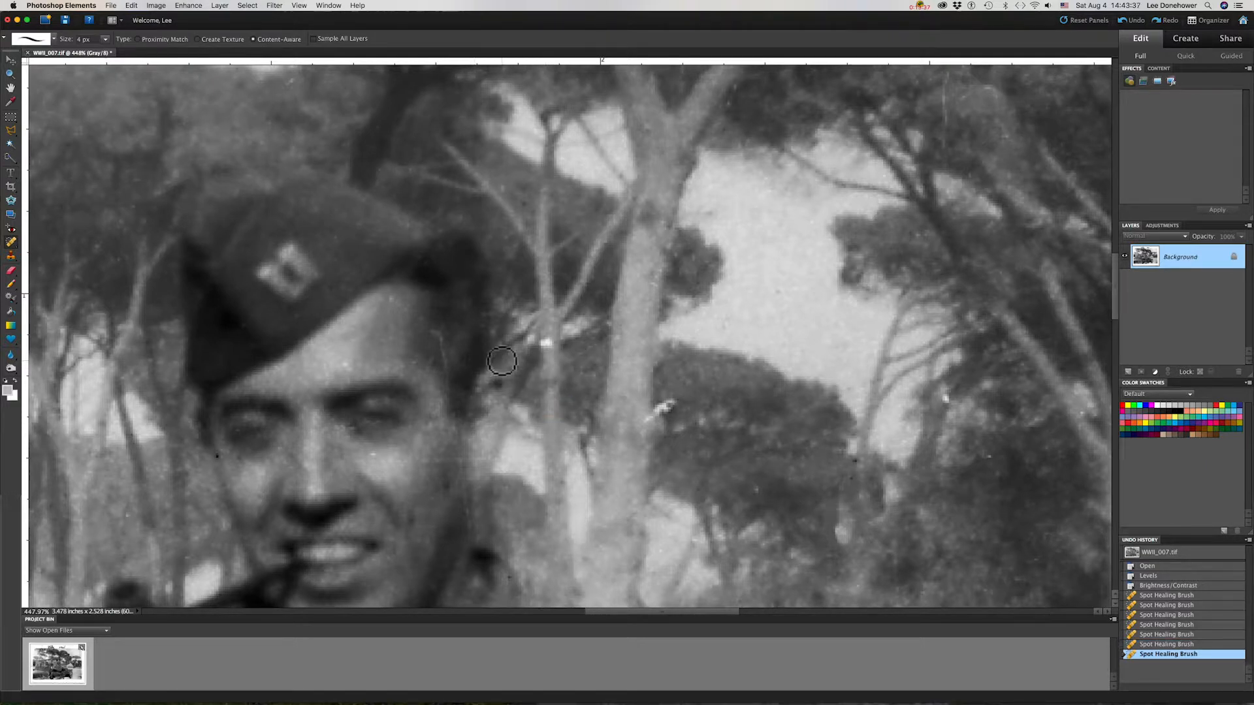
{"action": "left_click_drag", "start_coordinate": [575, 359], "coordinate": [602, 338]}
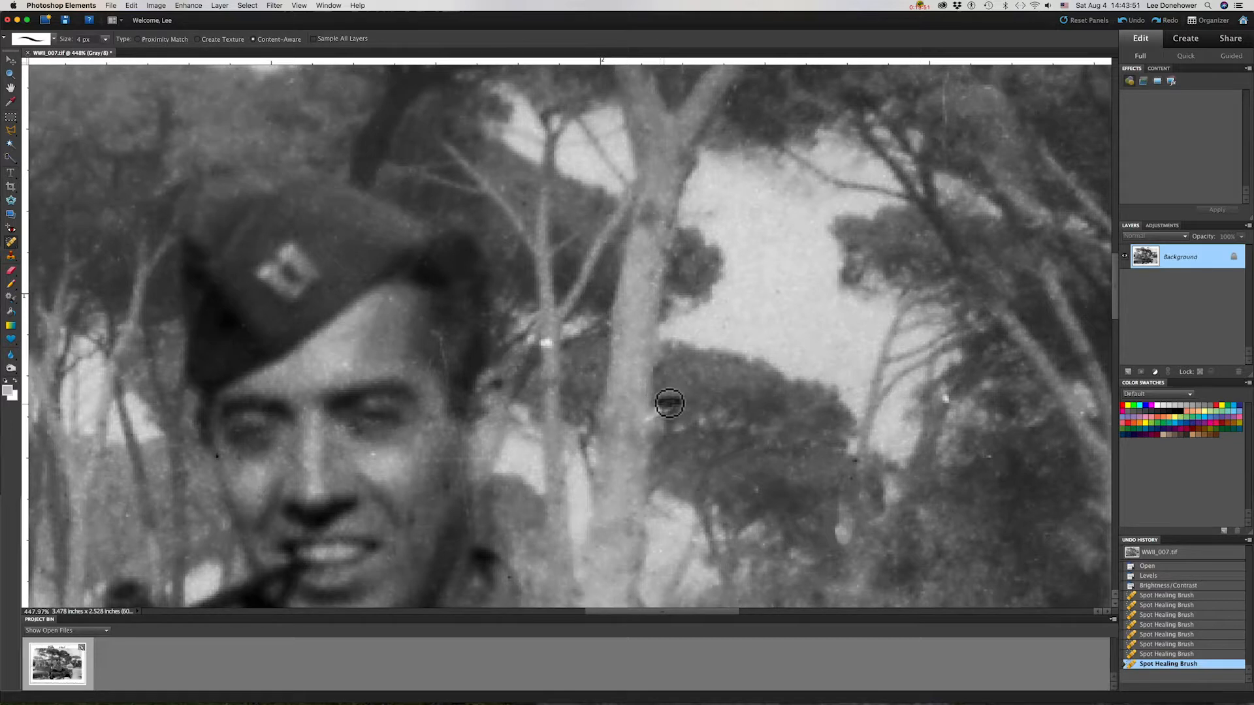
{"action": "mouse_move", "coordinate": [659, 404]}
{"action": "left_mouse_down"}
{"action": "mouse_move", "coordinate": [647, 419]}
{"action": "mouse_move", "coordinate": [661, 416]}
{"action": "left_mouse_up"}
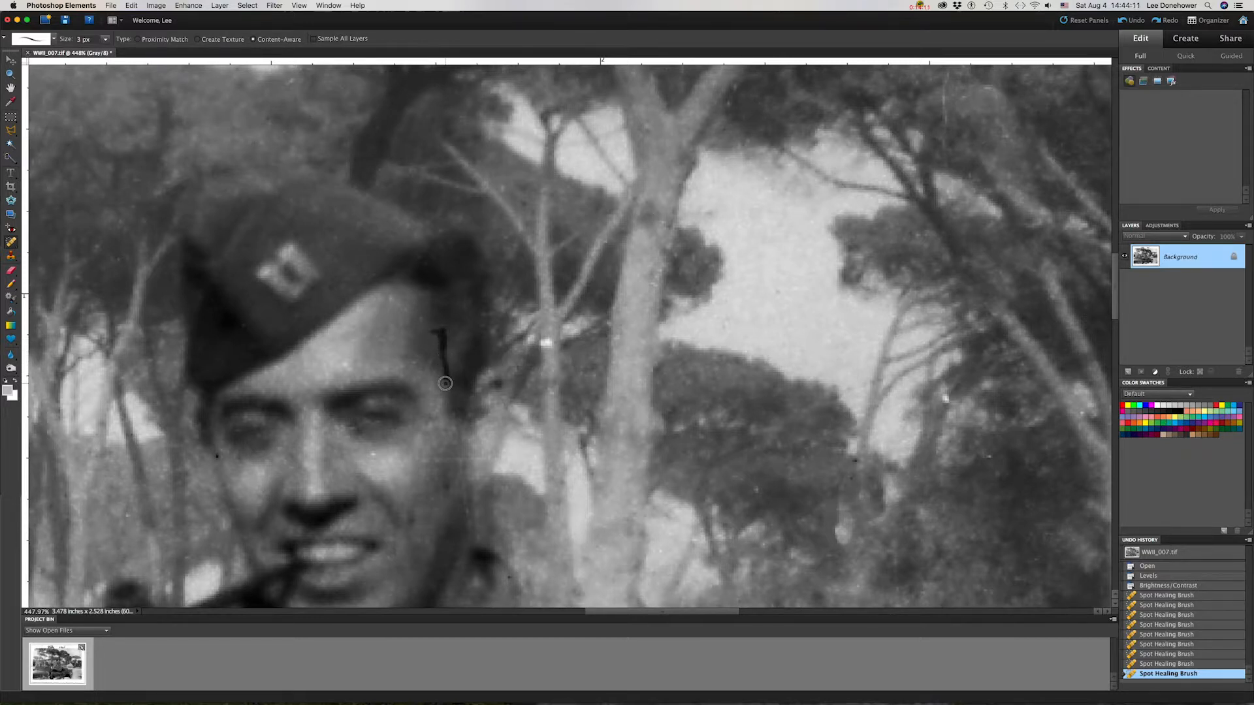
Step: Heal the fine scratch at the soldier's temple and the faint lines running past his cheek with a smaller healing brush
{"action": "left_click_drag", "start_coordinate": [445, 383], "coordinate": [446, 386]}
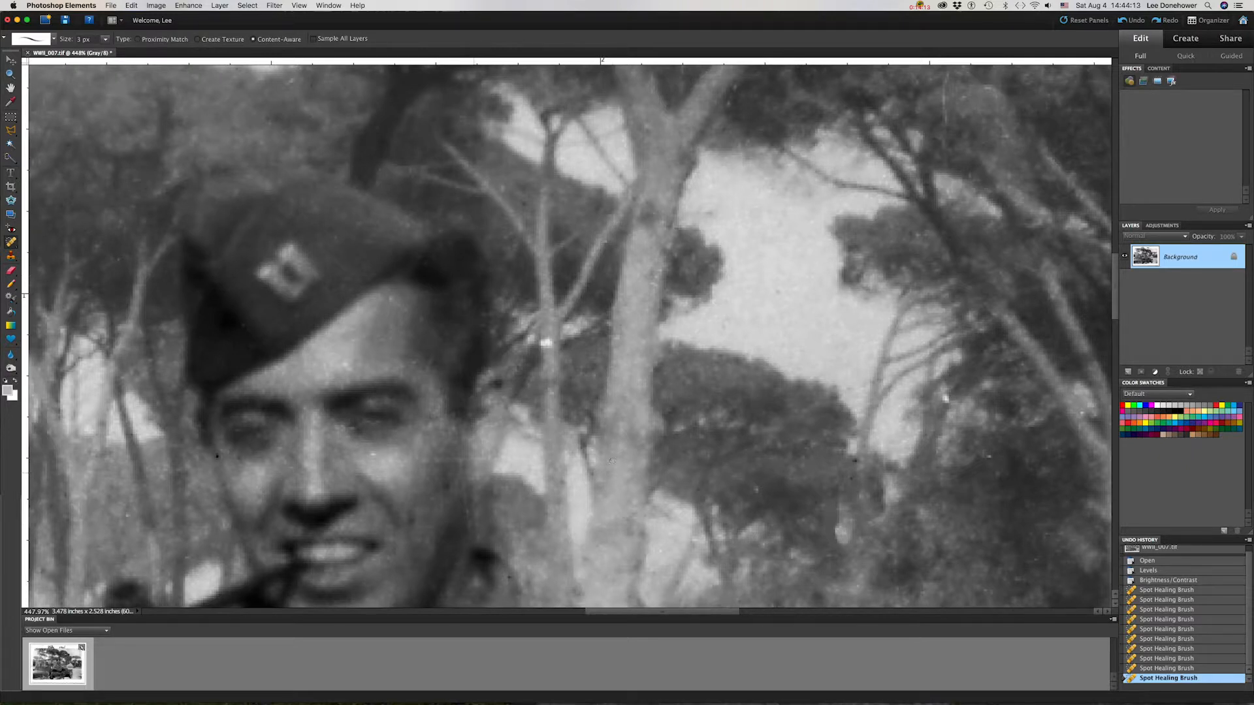
{"action": "left_click", "coordinate": [458, 461]}
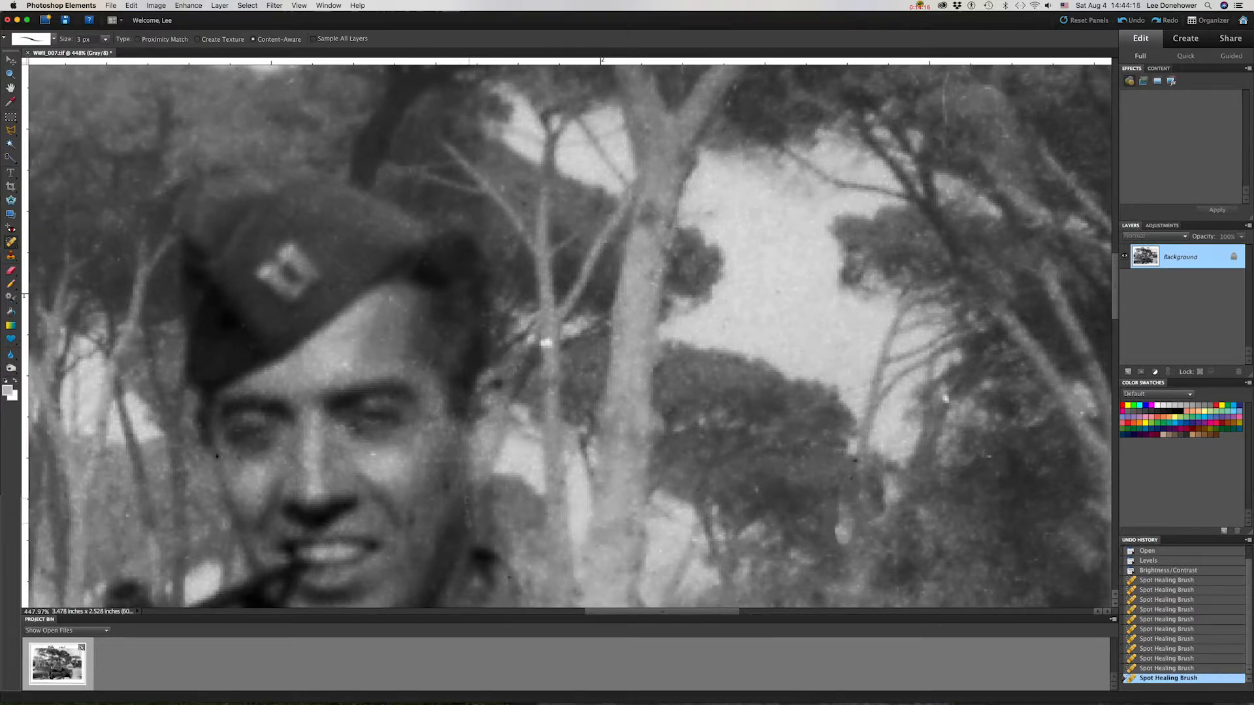
{"action": "left_click", "coordinate": [469, 525]}
{"action": "left_click", "coordinate": [526, 457]}
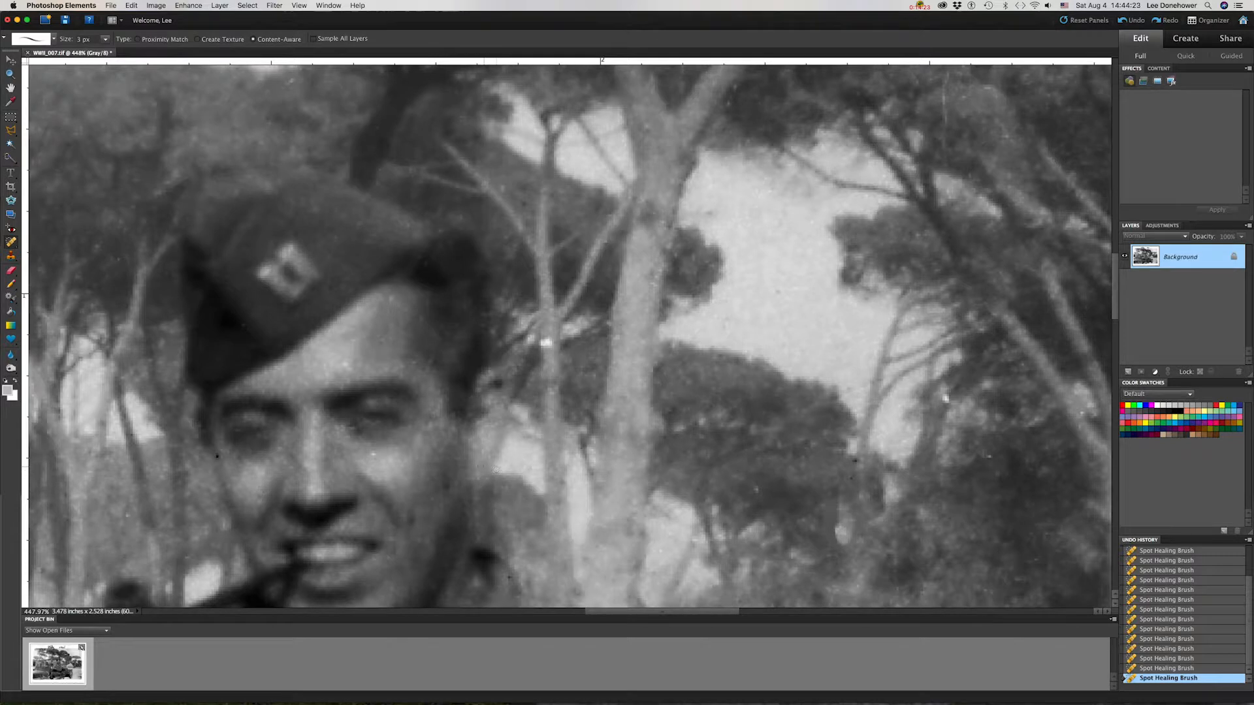
{"action": "left_click", "coordinate": [422, 461]}
{"action": "left_click_drag", "start_coordinate": [486, 457], "coordinate": [424, 457]}
Step: Heal the vertical crease running down the sky above the umbrella-shaped tree with a 15 px brush
{"action": "key", "text": "super+minus"}
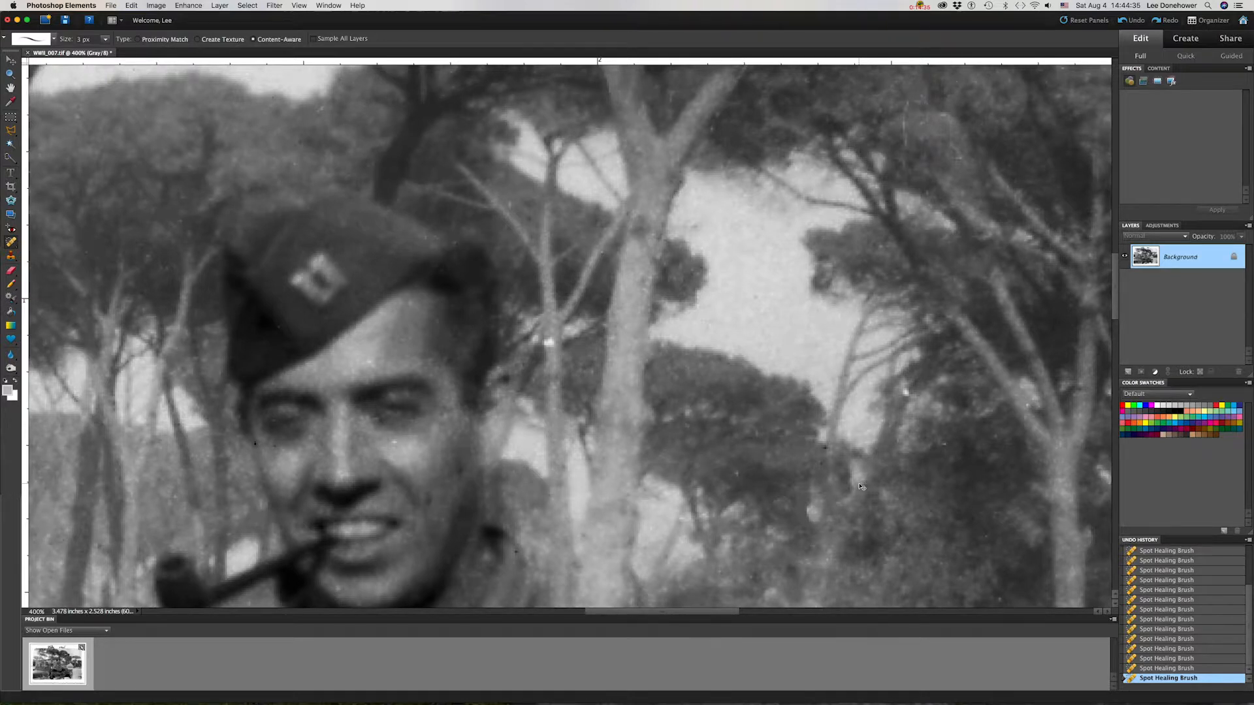
{"action": "key", "text": "super+minus"}
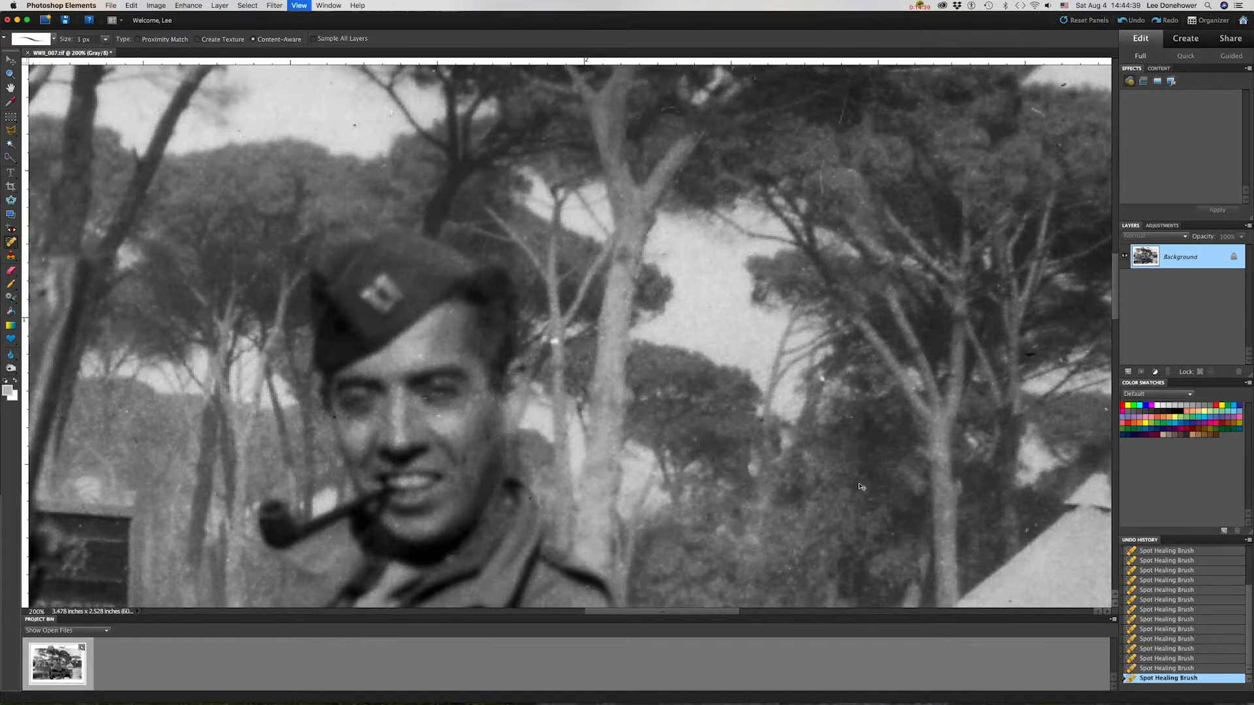
{"action": "key", "text": "super+minus"}
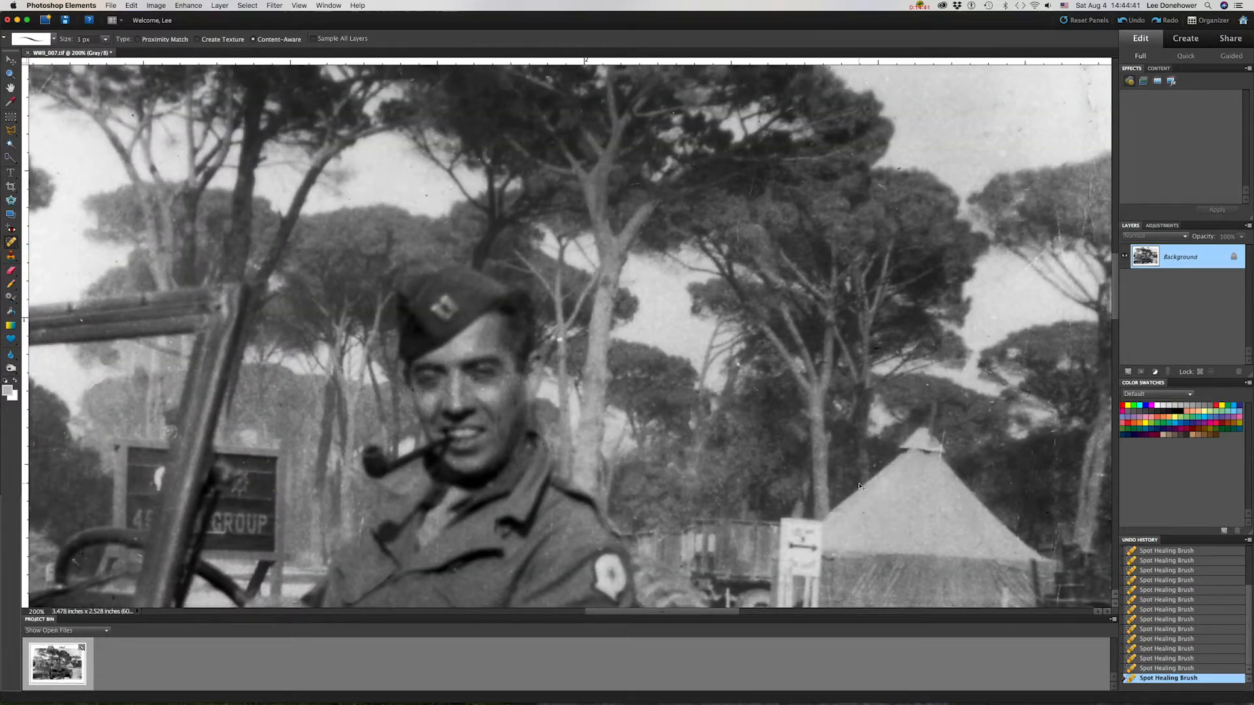
{"action": "key", "text": "super+minus"}
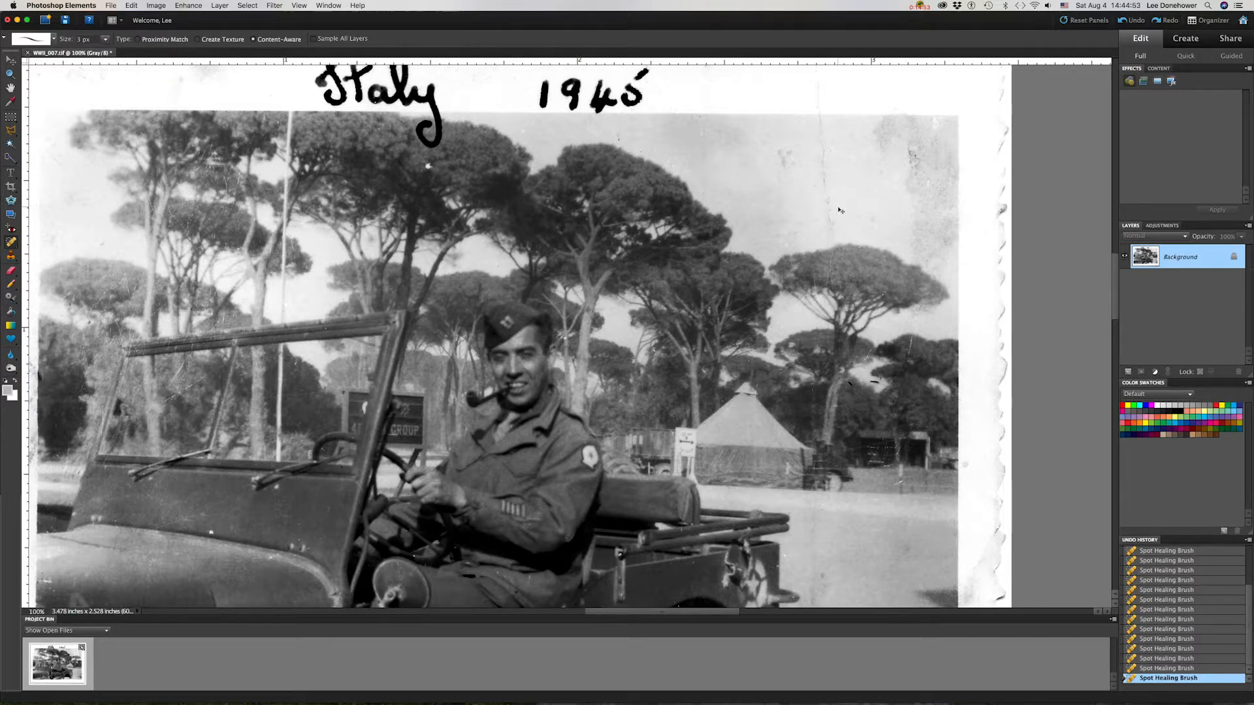
{"action": "key", "text": "super+equal"}
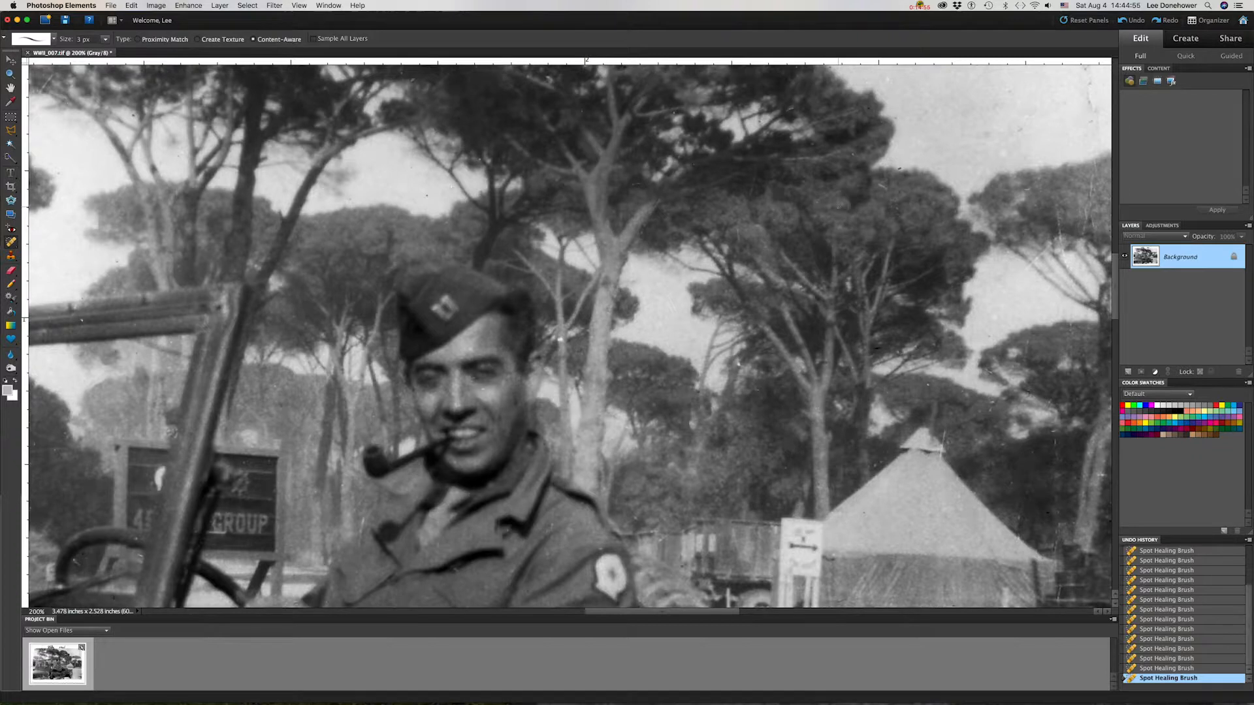
{"action": "left_click_drag", "start_coordinate": [993, 153], "coordinate": [571, 432]}
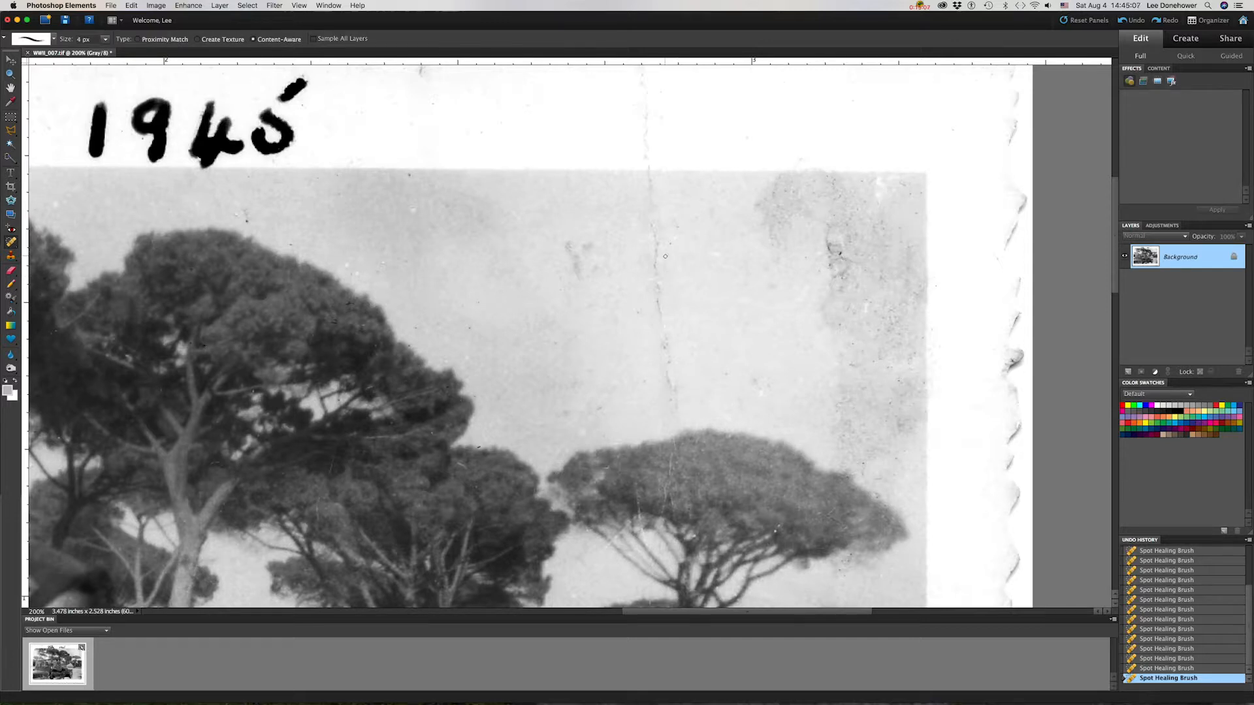
{"action": "key", "text": "bracketright"}
{"action": "key", "text": "bracketright"}
{"action": "left_click", "coordinate": [647, 170]}
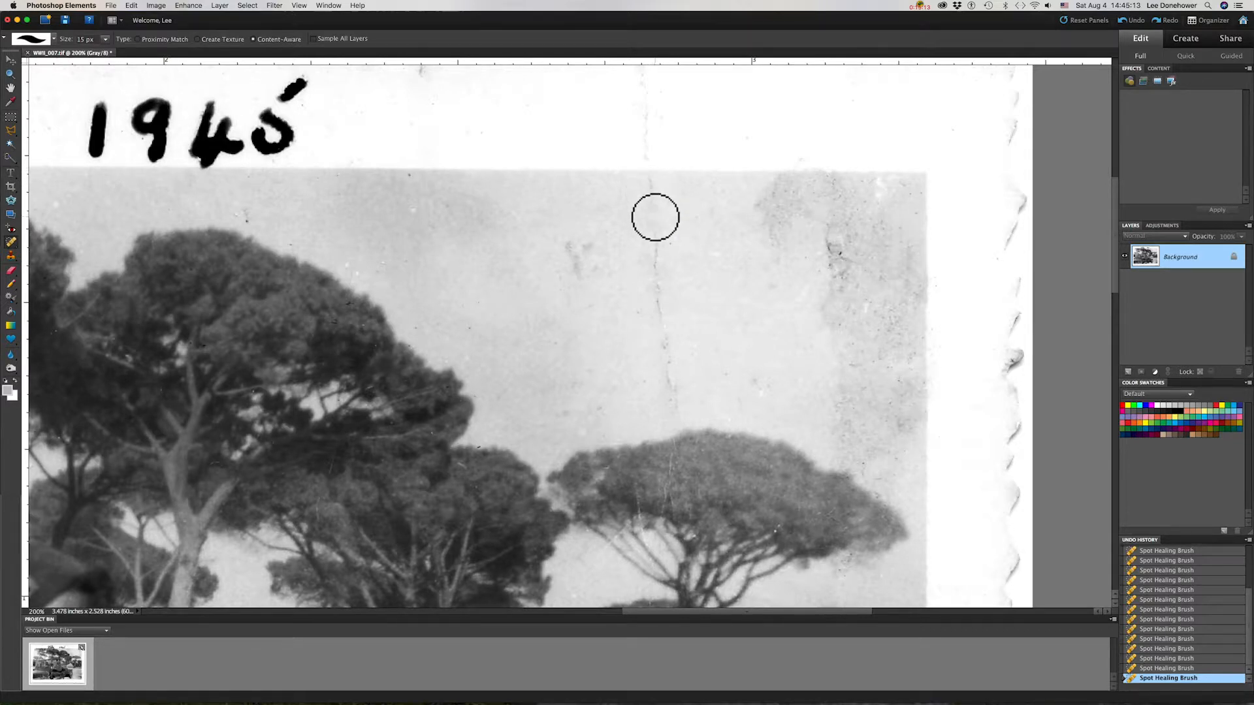
{"action": "left_click_drag", "start_coordinate": [657, 236], "coordinate": [667, 382]}
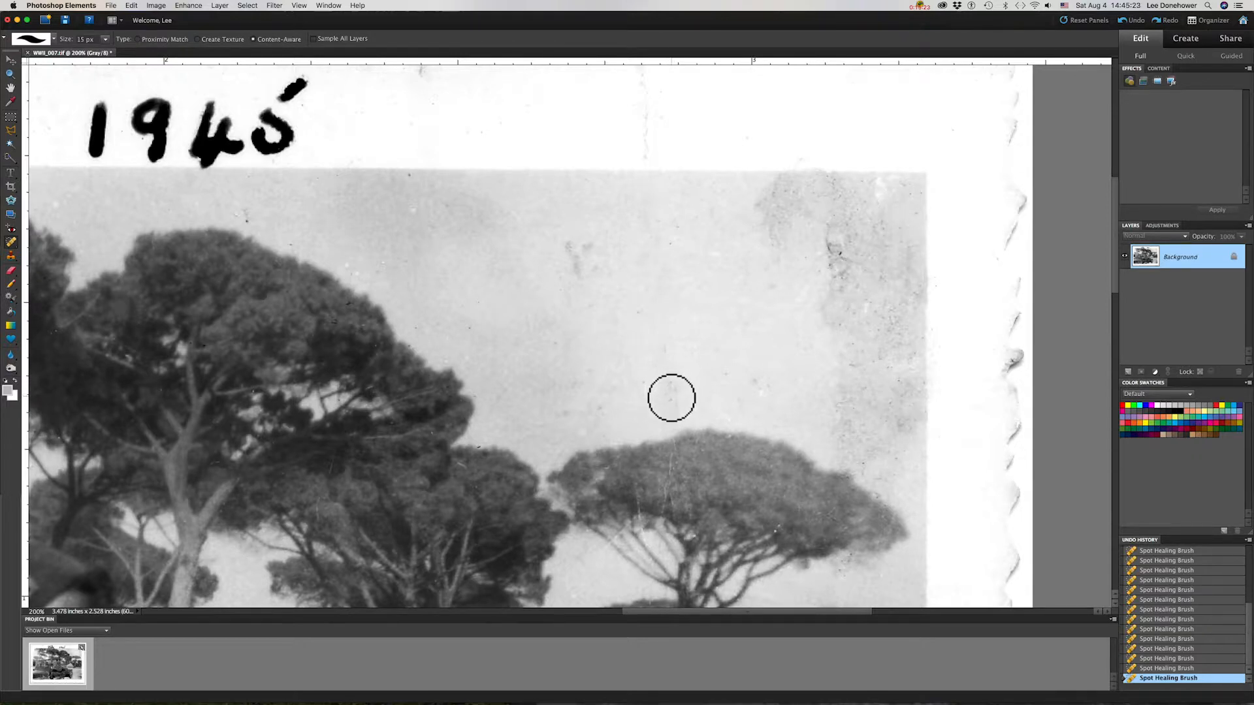
{"action": "left_click", "coordinate": [666, 353]}
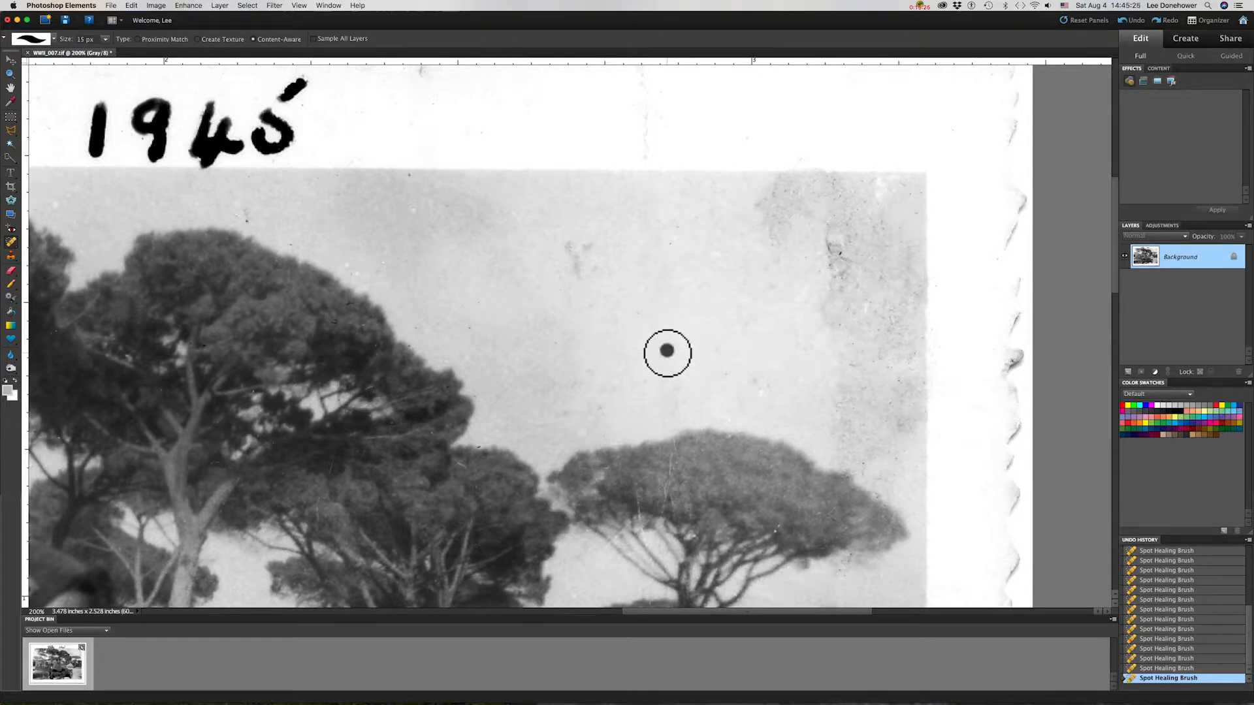
Step: Heal the smudge in the open sky and the mottled stains in the sky's upper right corner
{"action": "mouse_move", "coordinate": [591, 243]}
{"action": "left_mouse_down"}
{"action": "mouse_move", "coordinate": [562, 244]}
{"action": "mouse_move", "coordinate": [590, 304]}
{"action": "left_mouse_up"}
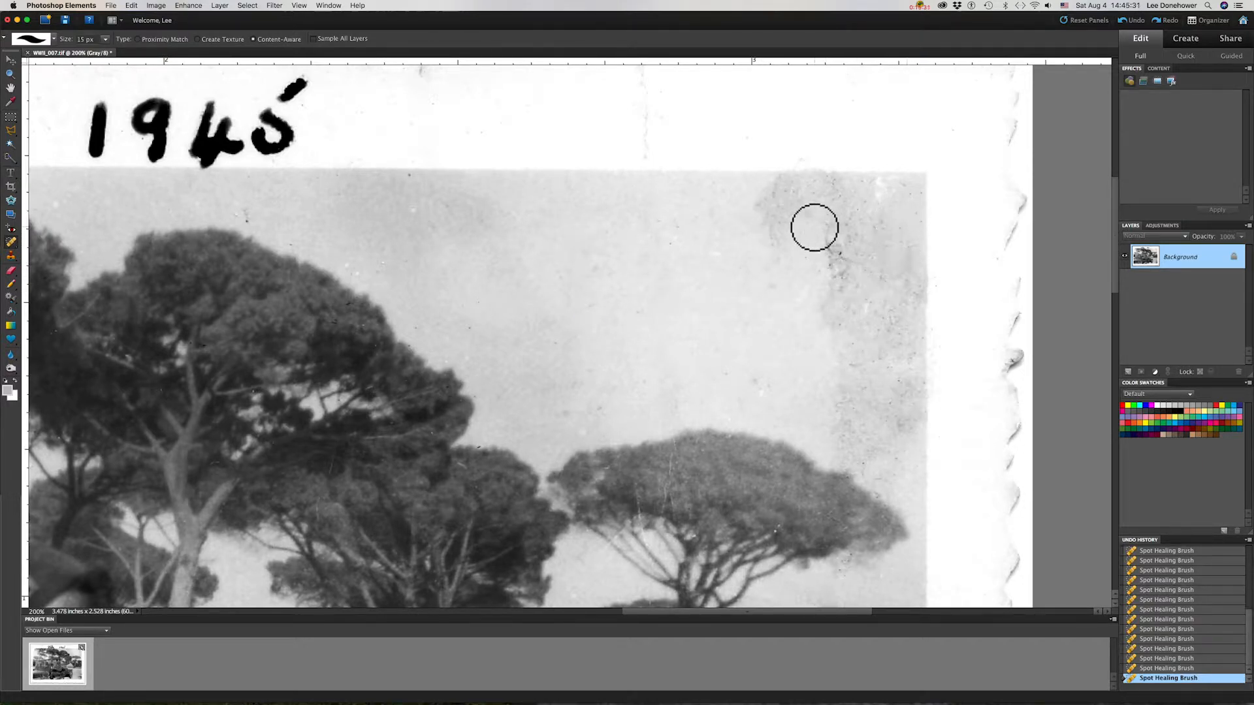
{"action": "mouse_move", "coordinate": [756, 216]}
{"action": "left_mouse_down"}
{"action": "mouse_move", "coordinate": [786, 187]}
{"action": "mouse_move", "coordinate": [768, 187]}
{"action": "mouse_move", "coordinate": [799, 180]}
{"action": "mouse_move", "coordinate": [919, 180]}
{"action": "mouse_move", "coordinate": [911, 343]}
{"action": "mouse_move", "coordinate": [828, 322]}
{"action": "mouse_move", "coordinate": [828, 227]}
{"action": "mouse_move", "coordinate": [795, 220]}
{"action": "mouse_move", "coordinate": [776, 248]}
{"action": "mouse_move", "coordinate": [767, 218]}
{"action": "mouse_move", "coordinate": [774, 238]}
{"action": "mouse_move", "coordinate": [796, 189]}
{"action": "mouse_move", "coordinate": [856, 190]}
{"action": "mouse_move", "coordinate": [811, 197]}
{"action": "mouse_move", "coordinate": [784, 219]}
{"action": "mouse_move", "coordinate": [787, 208]}
{"action": "mouse_move", "coordinate": [844, 215]}
{"action": "mouse_move", "coordinate": [831, 191]}
{"action": "mouse_move", "coordinate": [820, 204]}
{"action": "mouse_move", "coordinate": [905, 189]}
{"action": "mouse_move", "coordinate": [910, 253]}
{"action": "mouse_move", "coordinate": [895, 196]}
{"action": "mouse_move", "coordinate": [843, 215]}
{"action": "mouse_move", "coordinate": [836, 239]}
{"action": "mouse_move", "coordinate": [869, 211]}
{"action": "mouse_move", "coordinate": [902, 224]}
{"action": "mouse_move", "coordinate": [895, 243]}
{"action": "mouse_move", "coordinate": [876, 222]}
{"action": "mouse_move", "coordinate": [857, 241]}
{"action": "mouse_move", "coordinate": [853, 227]}
{"action": "mouse_move", "coordinate": [847, 250]}
{"action": "mouse_move", "coordinate": [844, 229]}
{"action": "mouse_move", "coordinate": [843, 263]}
{"action": "mouse_move", "coordinate": [861, 245]}
{"action": "mouse_move", "coordinate": [870, 258]}
{"action": "mouse_move", "coordinate": [883, 235]}
{"action": "mouse_move", "coordinate": [910, 254]}
{"action": "mouse_move", "coordinate": [901, 277]}
{"action": "mouse_move", "coordinate": [913, 291]}
{"action": "mouse_move", "coordinate": [875, 251]}
{"action": "mouse_move", "coordinate": [837, 315]}
{"action": "mouse_move", "coordinate": [906, 331]}
{"action": "mouse_move", "coordinate": [895, 280]}
{"action": "mouse_move", "coordinate": [851, 307]}
{"action": "mouse_move", "coordinate": [861, 321]}
{"action": "mouse_move", "coordinate": [909, 313]}
{"action": "mouse_move", "coordinate": [887, 292]}
{"action": "left_mouse_up"}
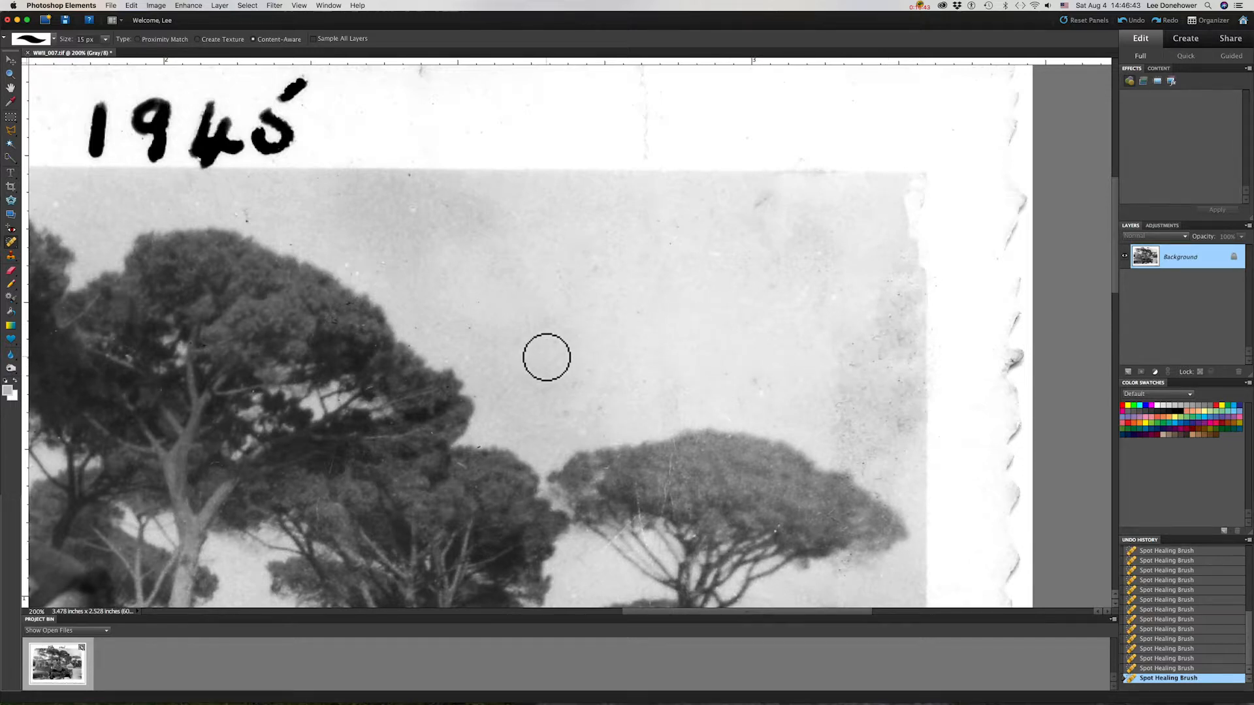
Step: Heal the long white scratch across the dark treetop near the photo's right edge with a 7 px brush
{"action": "key", "text": "super+minus"}
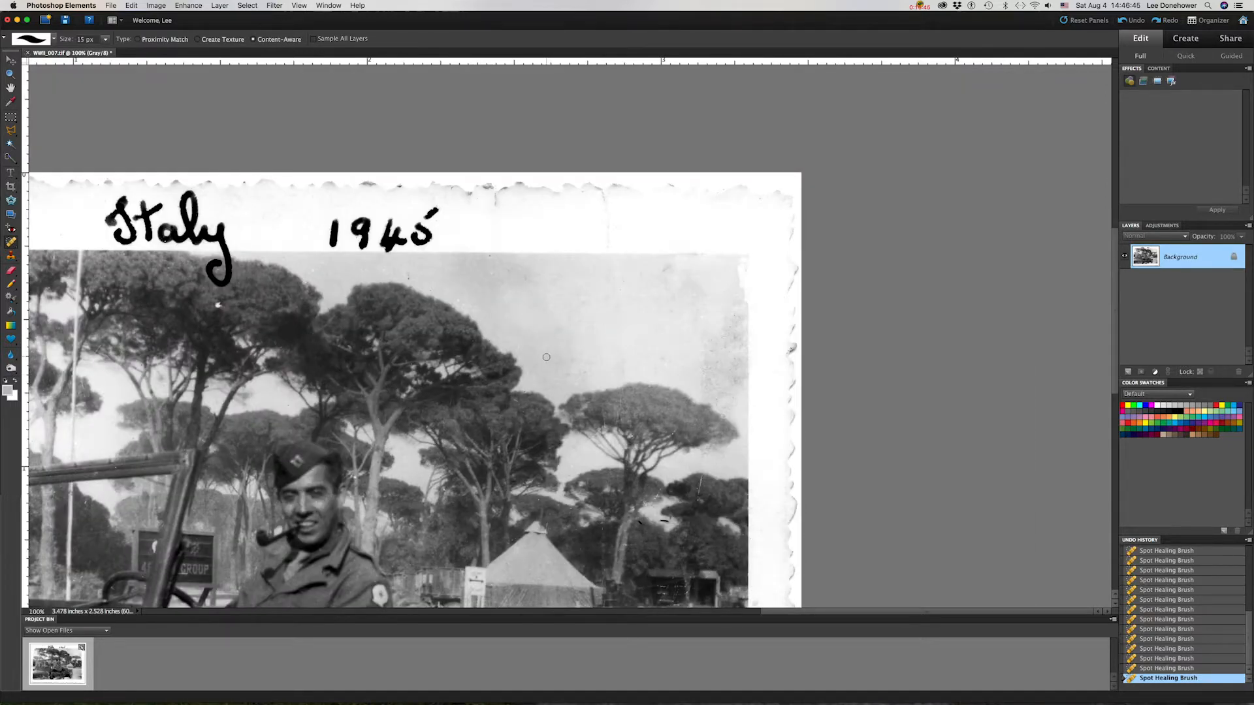
{"action": "left_click_drag", "start_coordinate": [574, 557], "coordinate": [640, 341]}
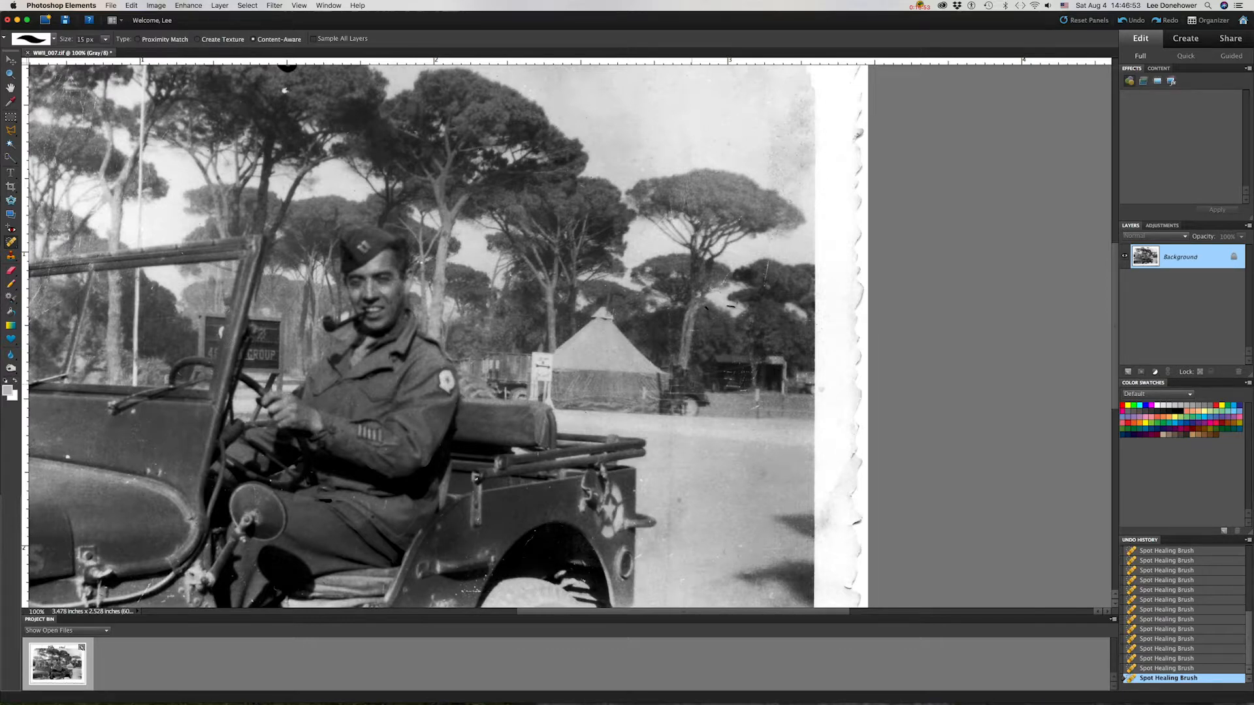
{"action": "key", "text": "z"}
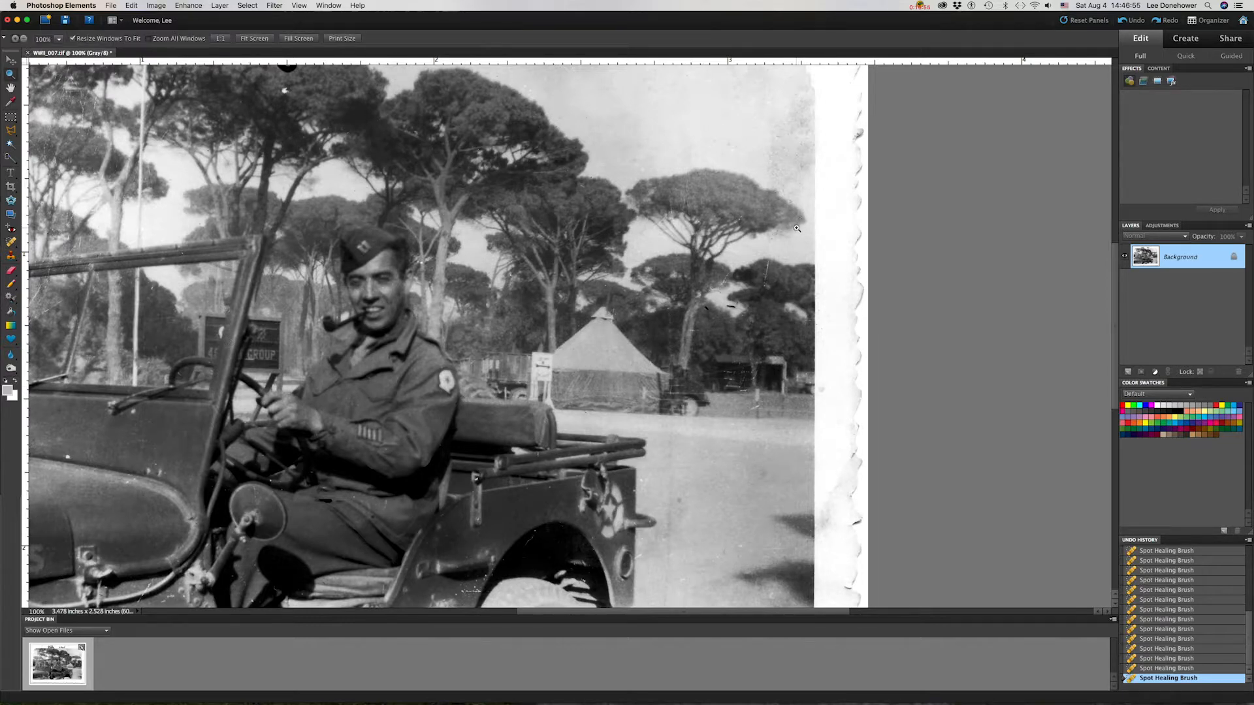
{"action": "left_click_drag", "start_coordinate": [753, 312], "coordinate": [750, 307]}
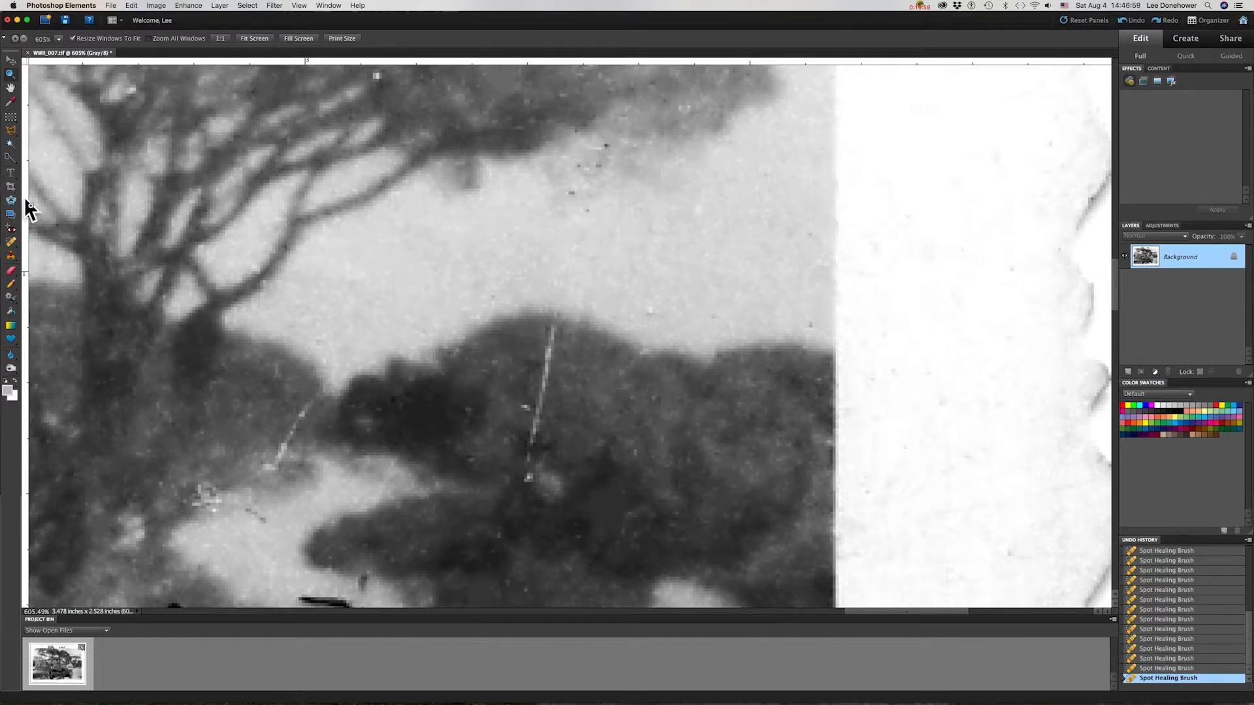
{"action": "key", "text": "j"}
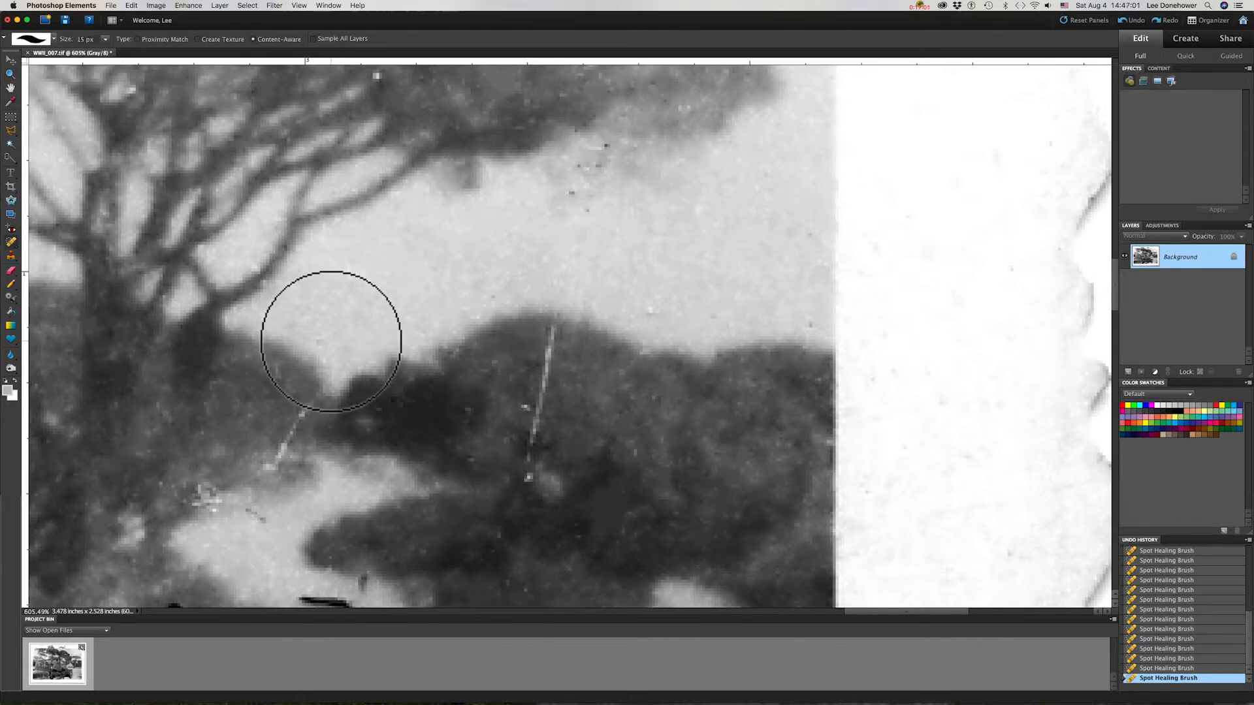
{"action": "key", "text": "bracketleft"}
{"action": "key", "text": "bracketleft"}
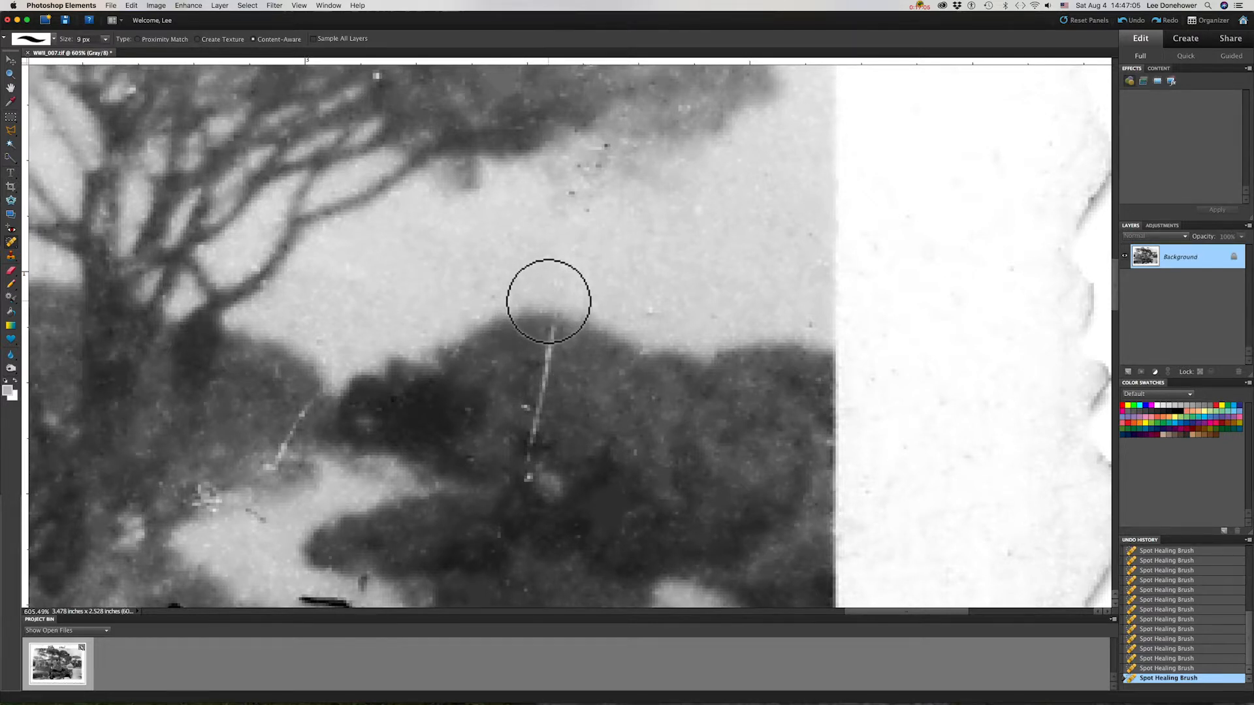
{"action": "key", "text": "bracketleft"}
{"action": "key", "text": "bracketleft"}
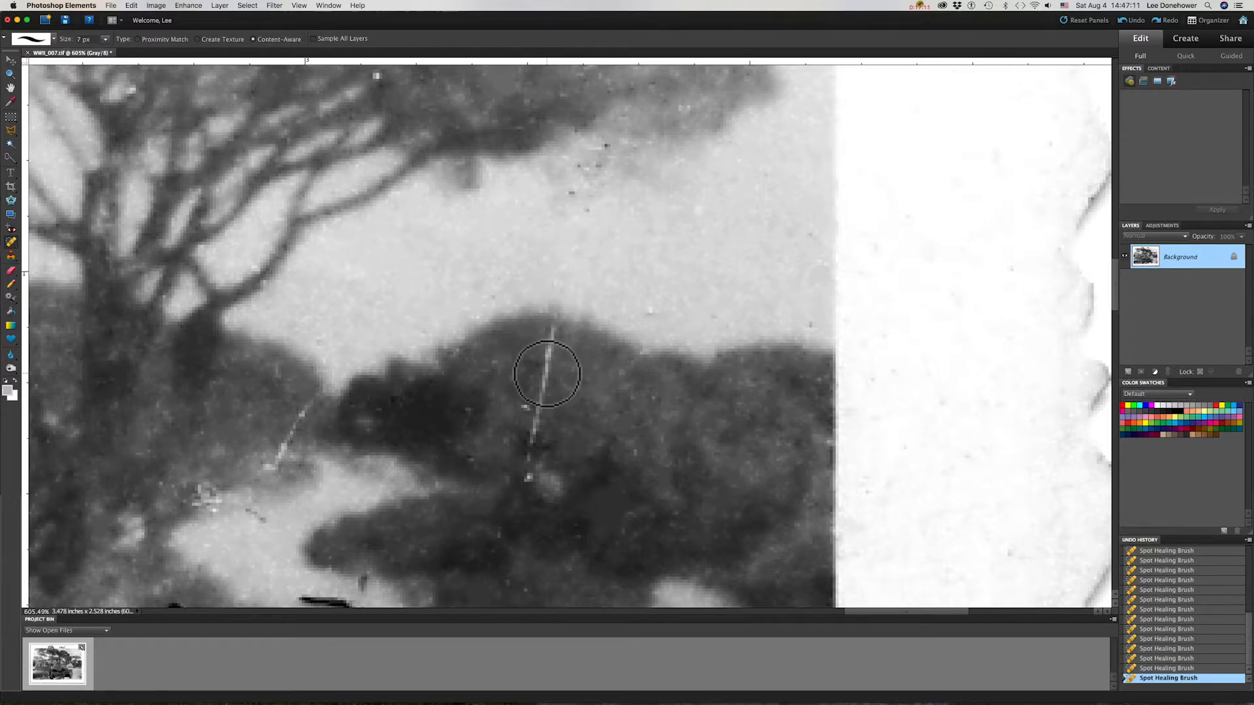
{"action": "left_click_drag", "start_coordinate": [554, 326], "coordinate": [543, 373]}
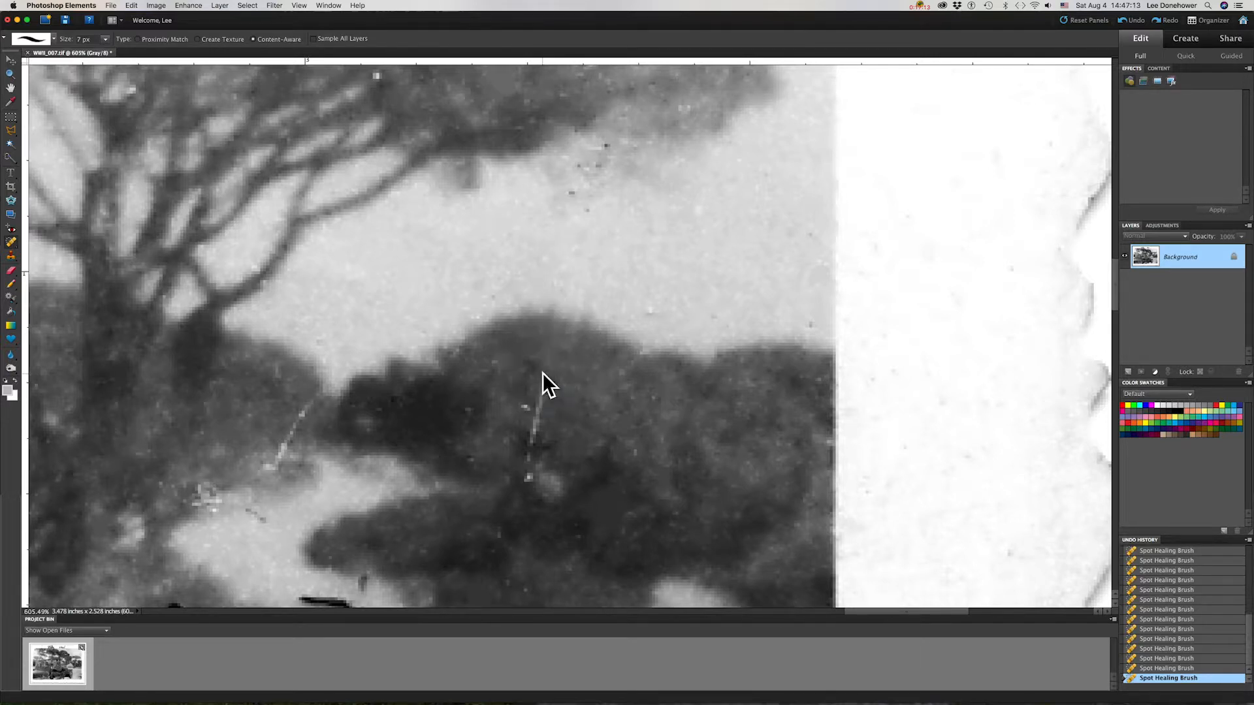
{"action": "left_click_drag", "start_coordinate": [522, 472], "coordinate": [542, 380]}
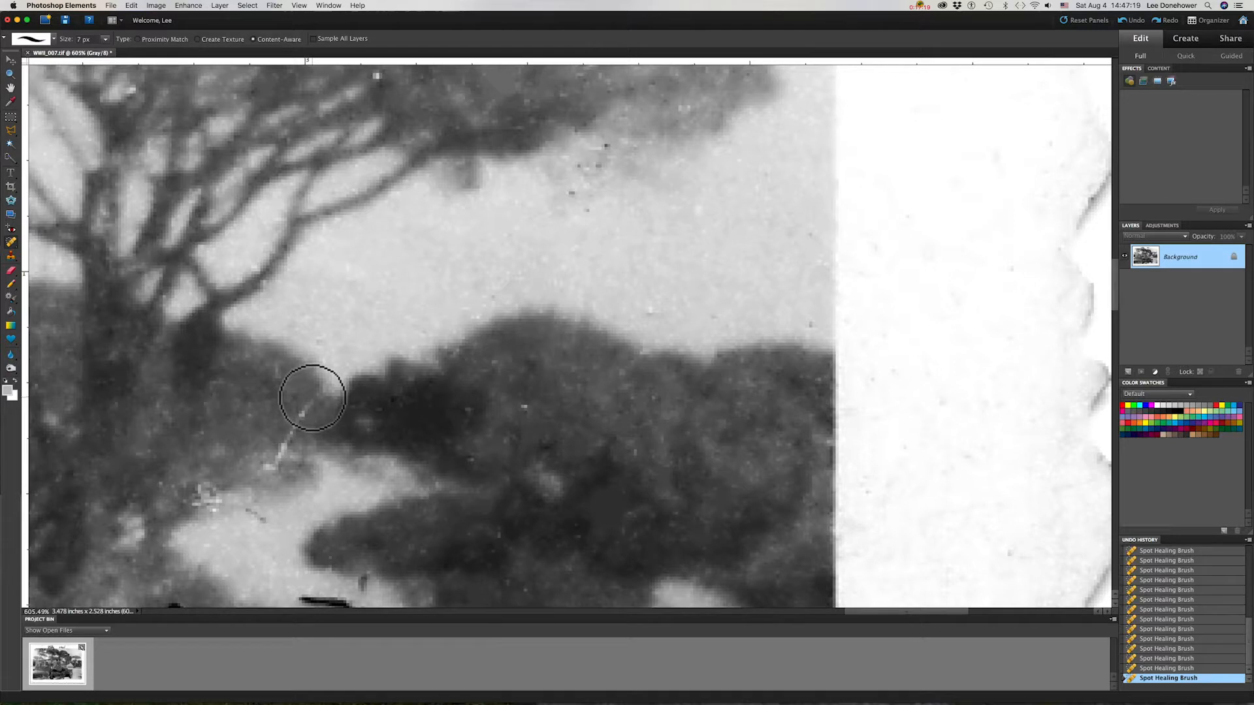
Step: Heal the short diagonal scratch near the tree trunk with a 5 px brush, along with the black marks and specks below it
{"action": "key", "text": "bracketleft"}
{"action": "key", "text": "bracketleft"}
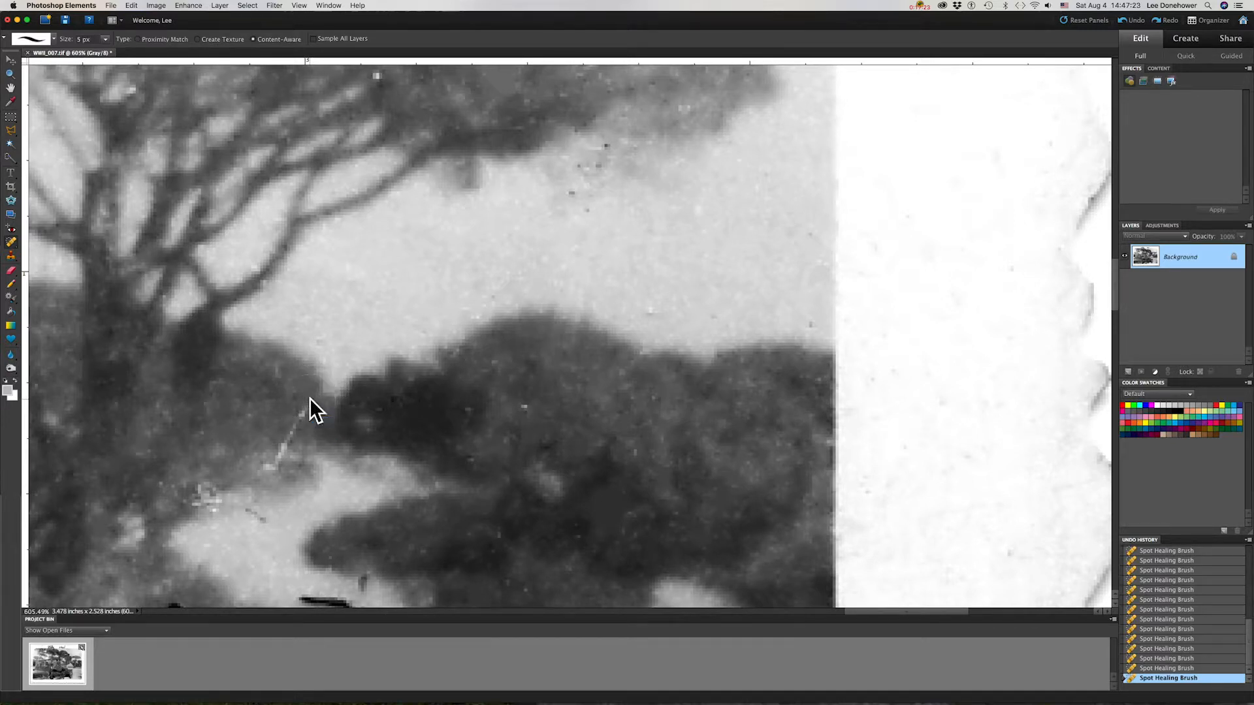
{"action": "left_click_drag", "start_coordinate": [293, 428], "coordinate": [290, 432]}
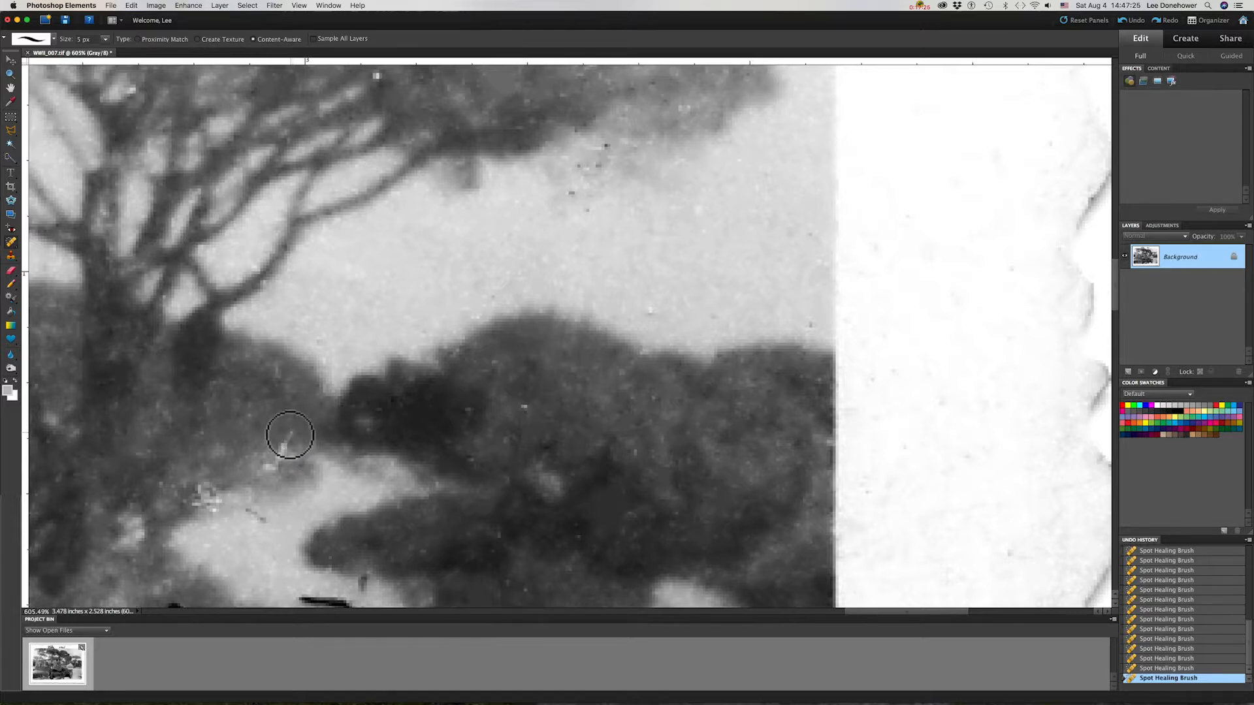
{"action": "left_click", "coordinate": [264, 470]}
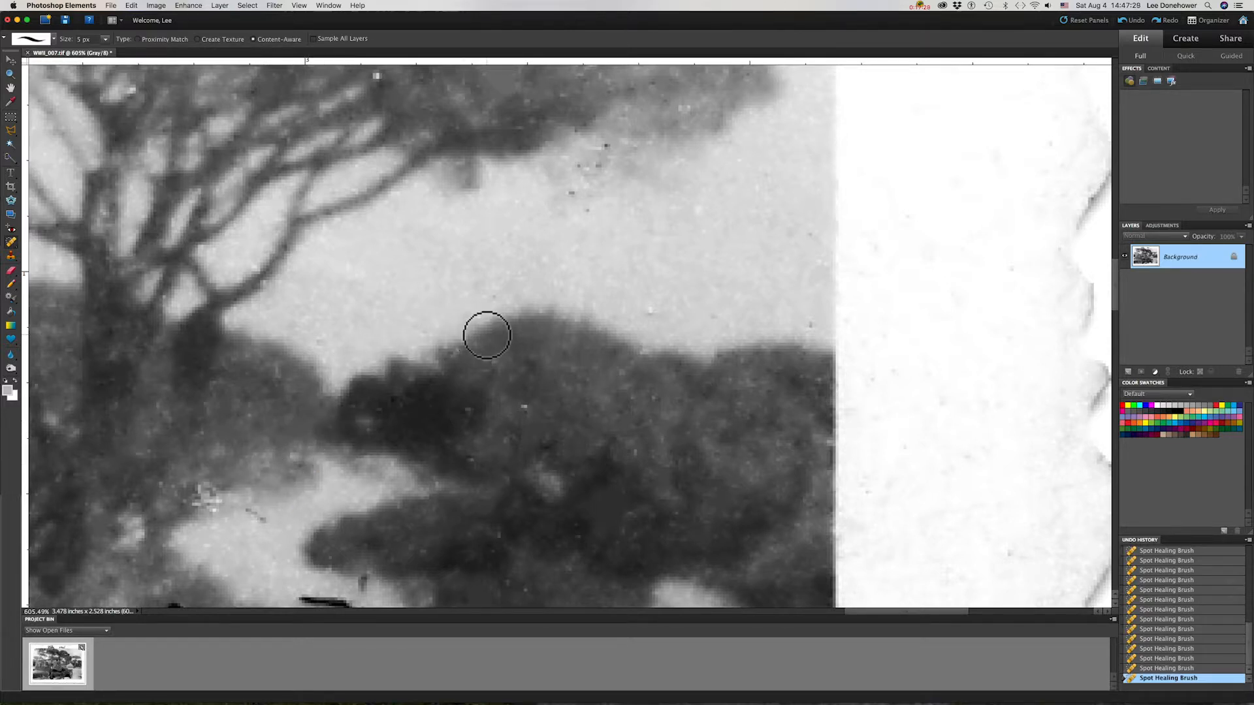
{"action": "key", "text": "super+minus"}
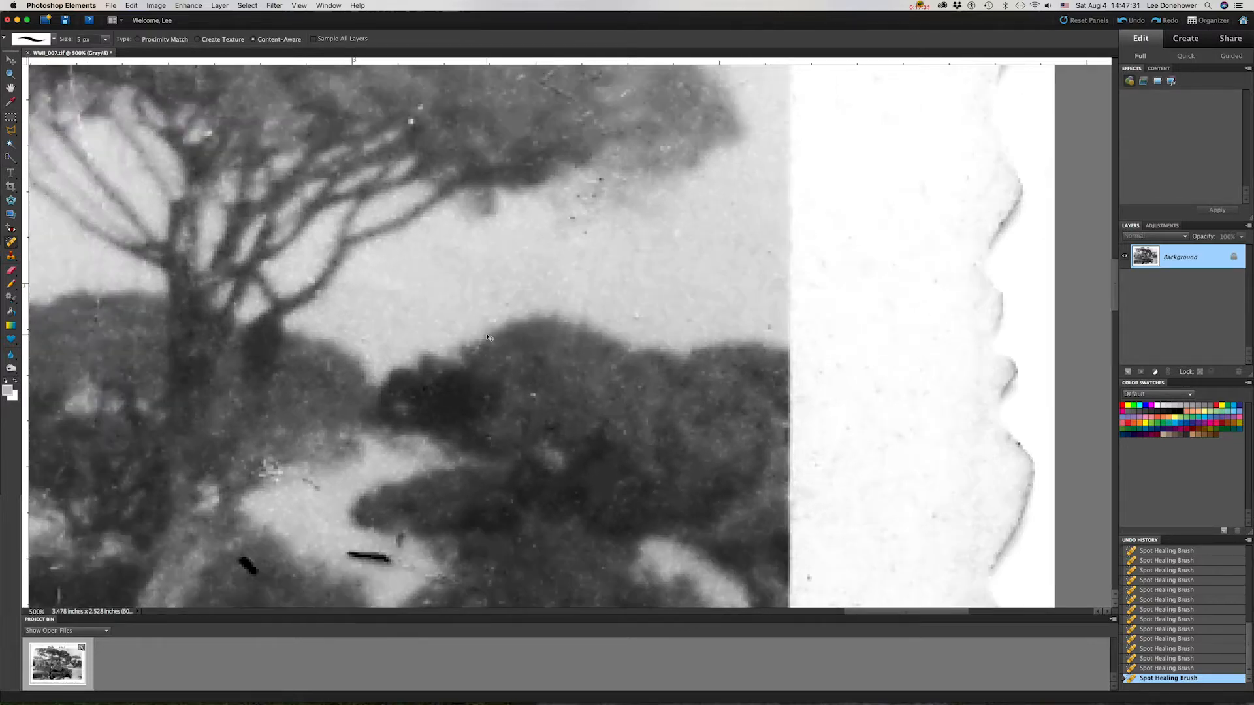
{"action": "key", "text": "super+minus"}
{"action": "key", "text": "super+minus"}
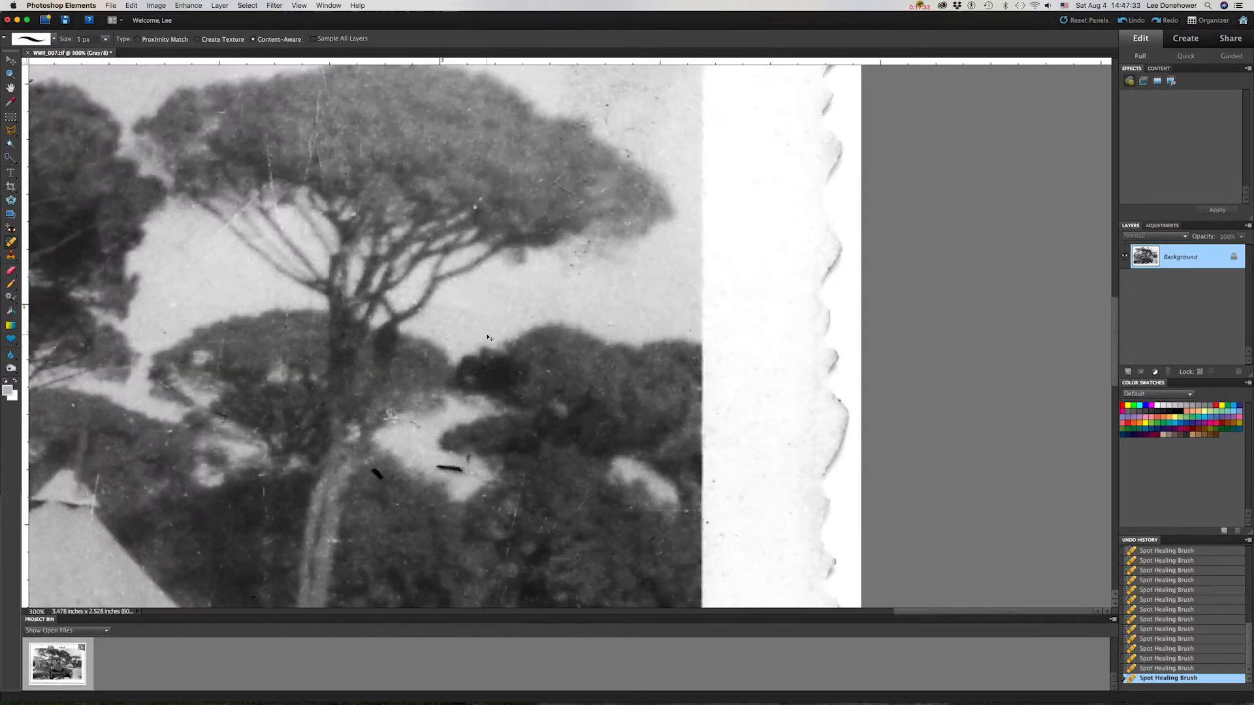
{"action": "key", "text": "super+minus"}
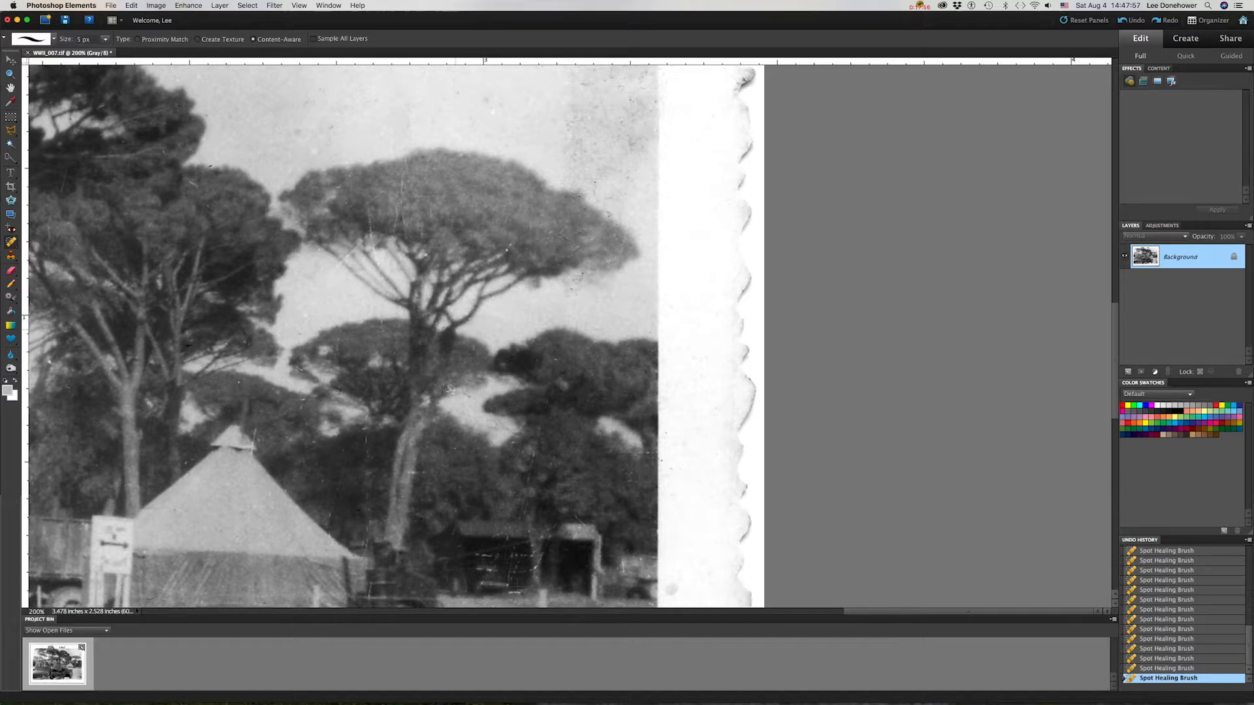
Step: Remove the capital I of the handwritten "Italy" from the white border with a 15 px healing brush
{"action": "left_click_drag", "start_coordinate": [209, 233], "coordinate": [891, 418]}
{"action": "left_click_drag", "start_coordinate": [352, 173], "coordinate": [539, 421]}
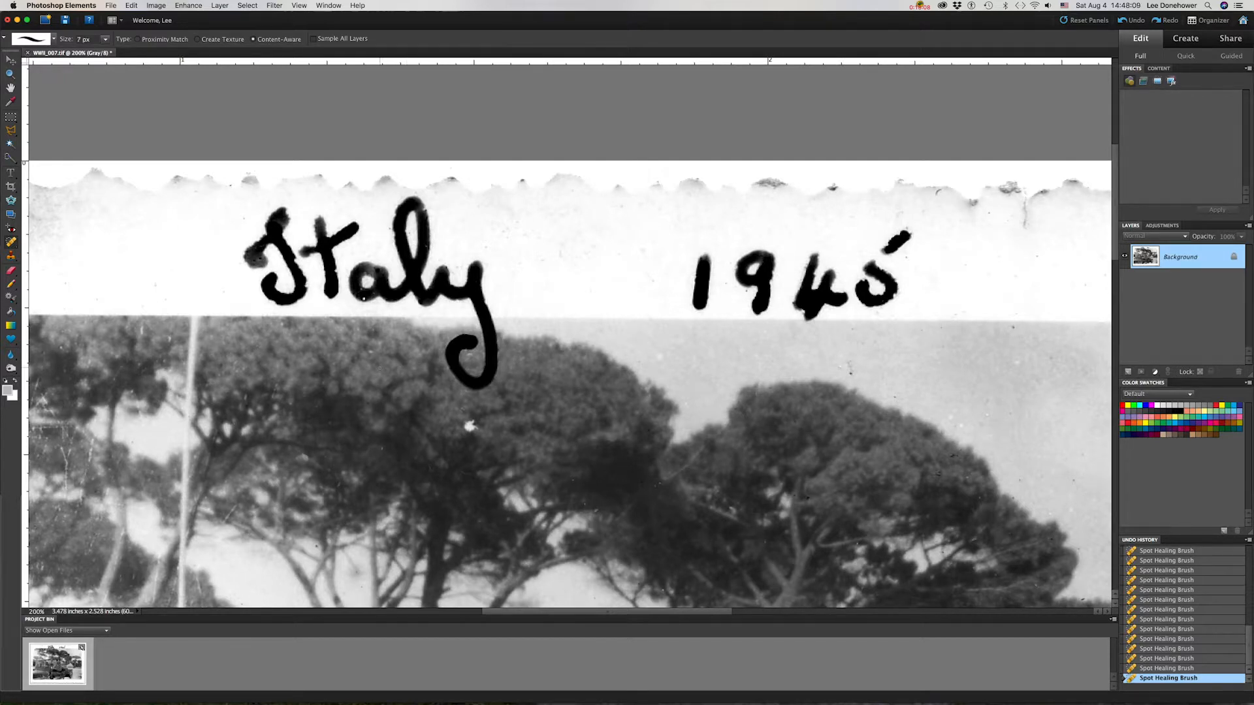
{"action": "key", "text": "bracketright"}
{"action": "mouse_move", "coordinate": [276, 219]}
{"action": "left_mouse_down"}
{"action": "mouse_move", "coordinate": [248, 261]}
{"action": "mouse_move", "coordinate": [264, 244]}
{"action": "mouse_move", "coordinate": [263, 263]}
{"action": "mouse_move", "coordinate": [285, 237]}
{"action": "left_mouse_up"}
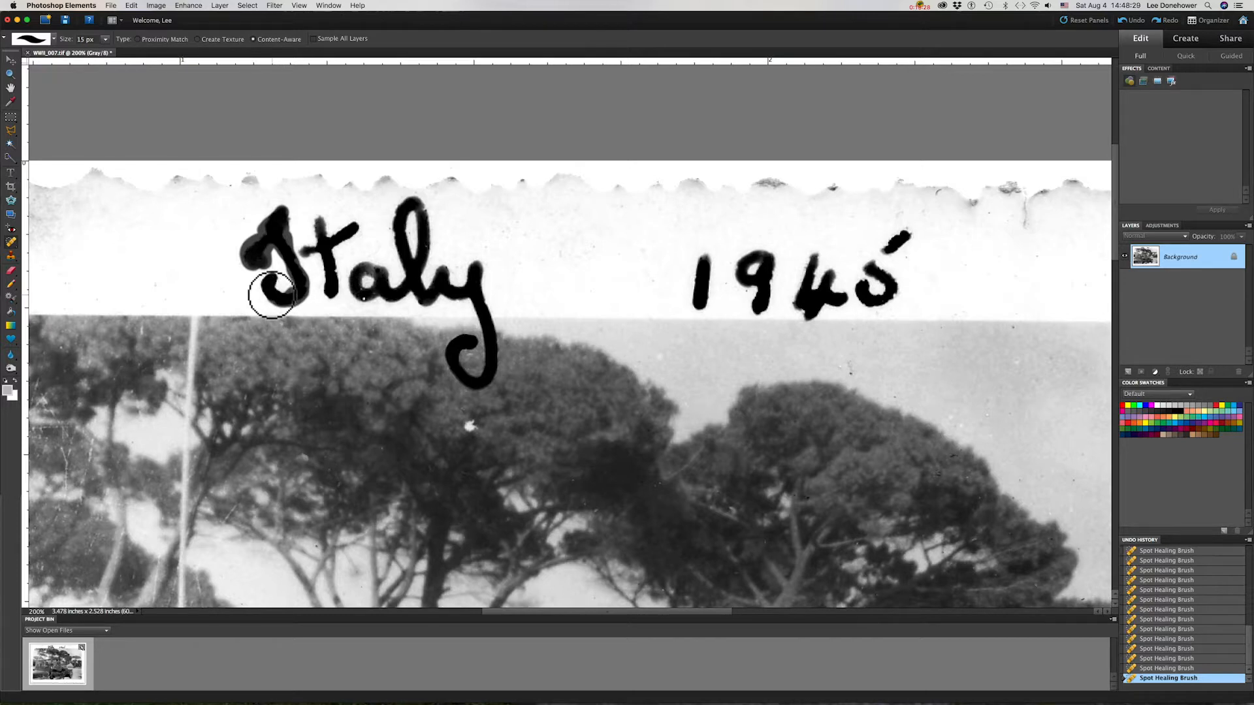
{"action": "mouse_move", "coordinate": [271, 295]}
{"action": "left_mouse_down"}
{"action": "mouse_move", "coordinate": [263, 273]}
{"action": "mouse_move", "coordinate": [286, 297]}
{"action": "left_mouse_up"}
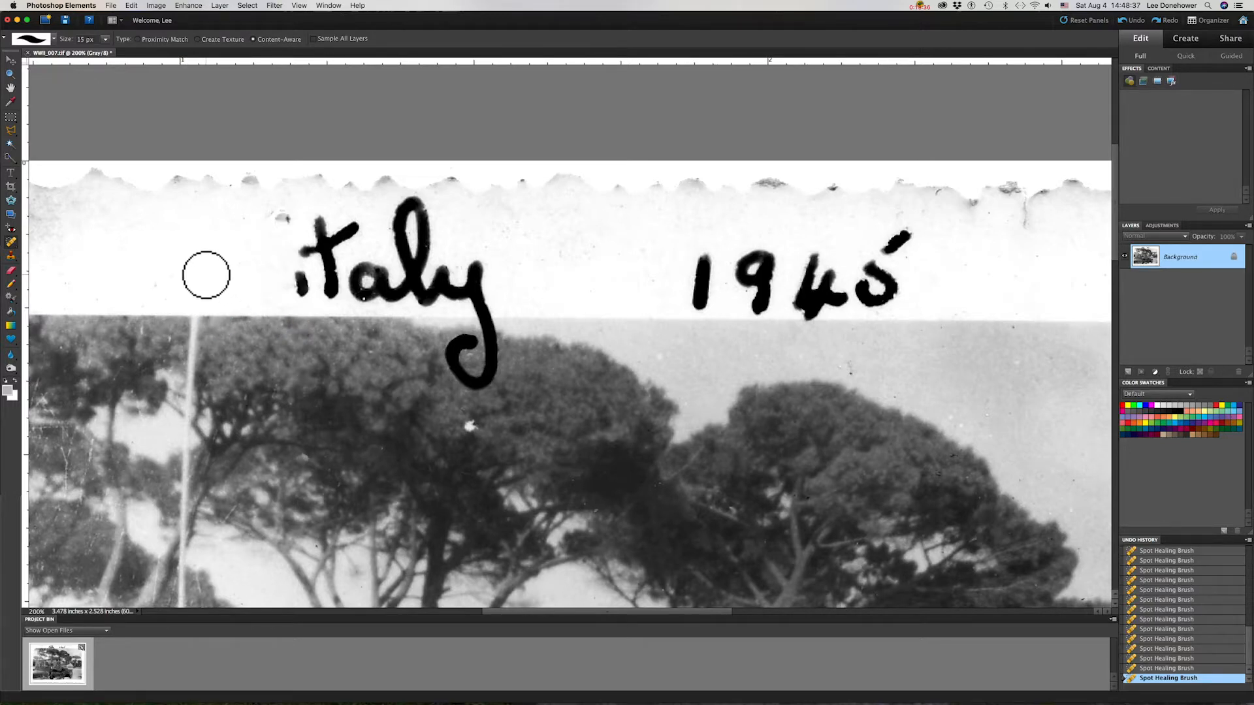
Step: Remove the remaining handwriting of "Italy" and its leftover specks from the border and treetop with a 20 px healing brush
{"action": "key", "text": "bracketleft"}
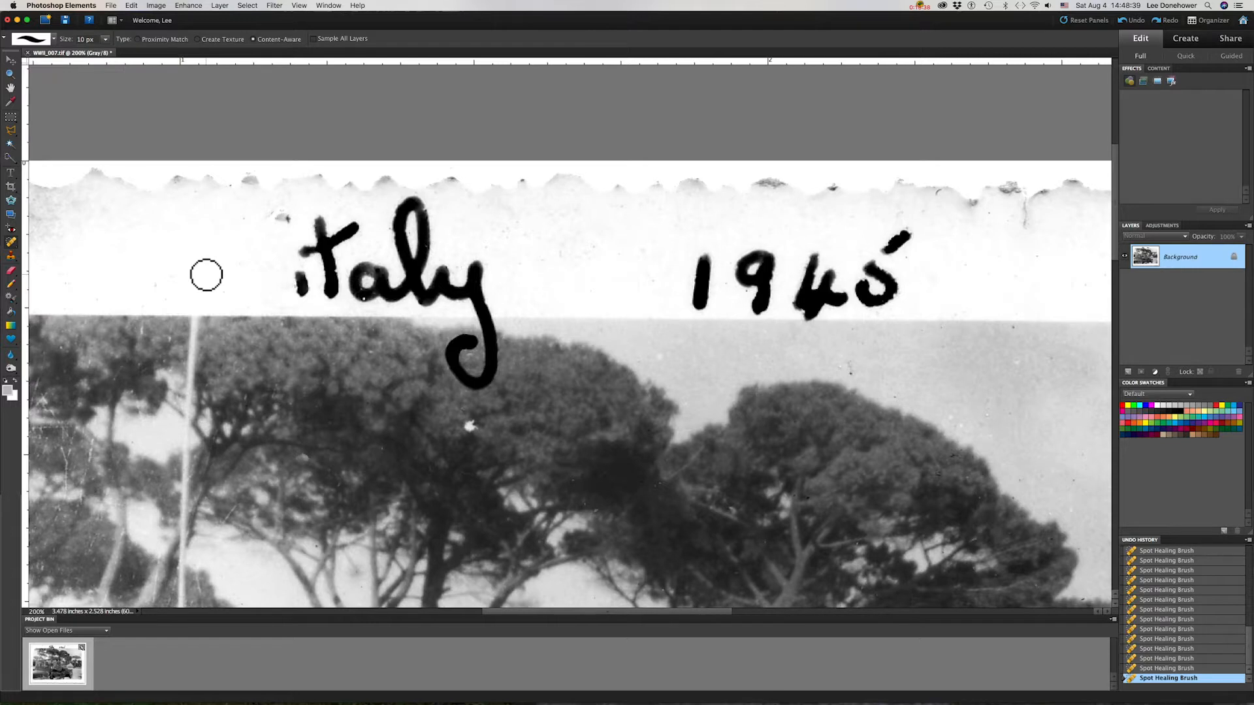
{"action": "key", "text": "bracketright"}
{"action": "key", "text": "bracketright"}
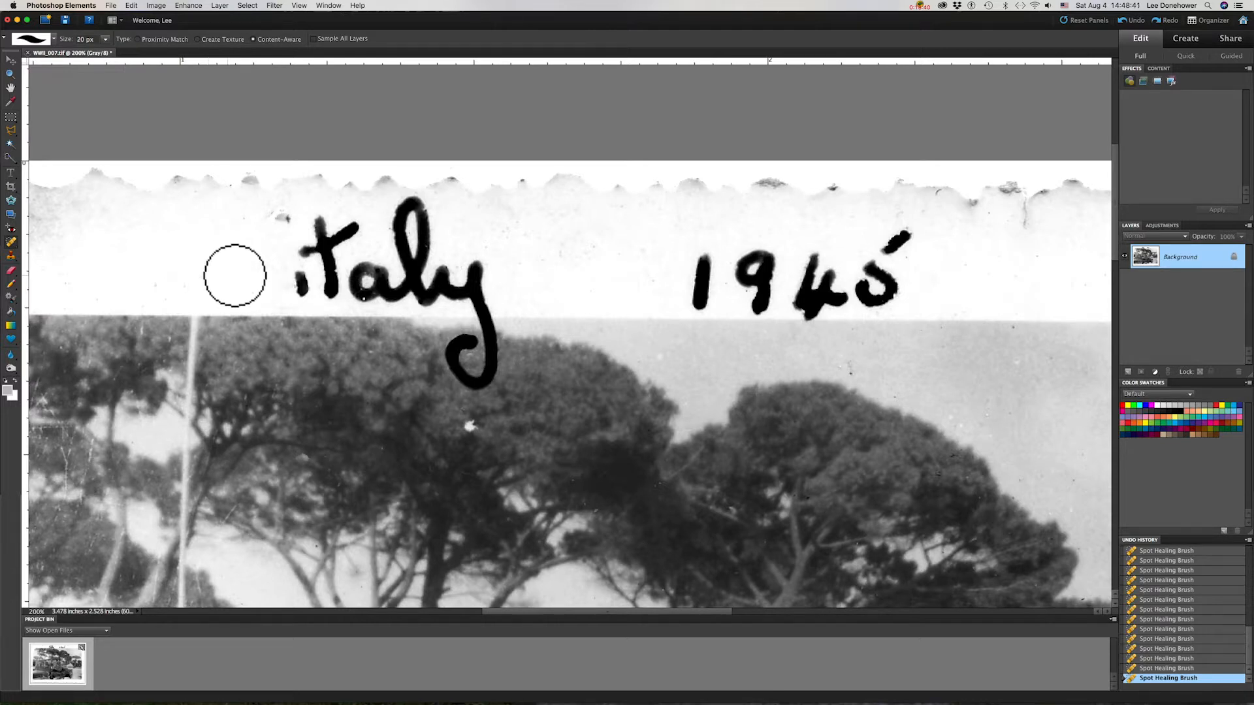
{"action": "left_click", "coordinate": [281, 219]}
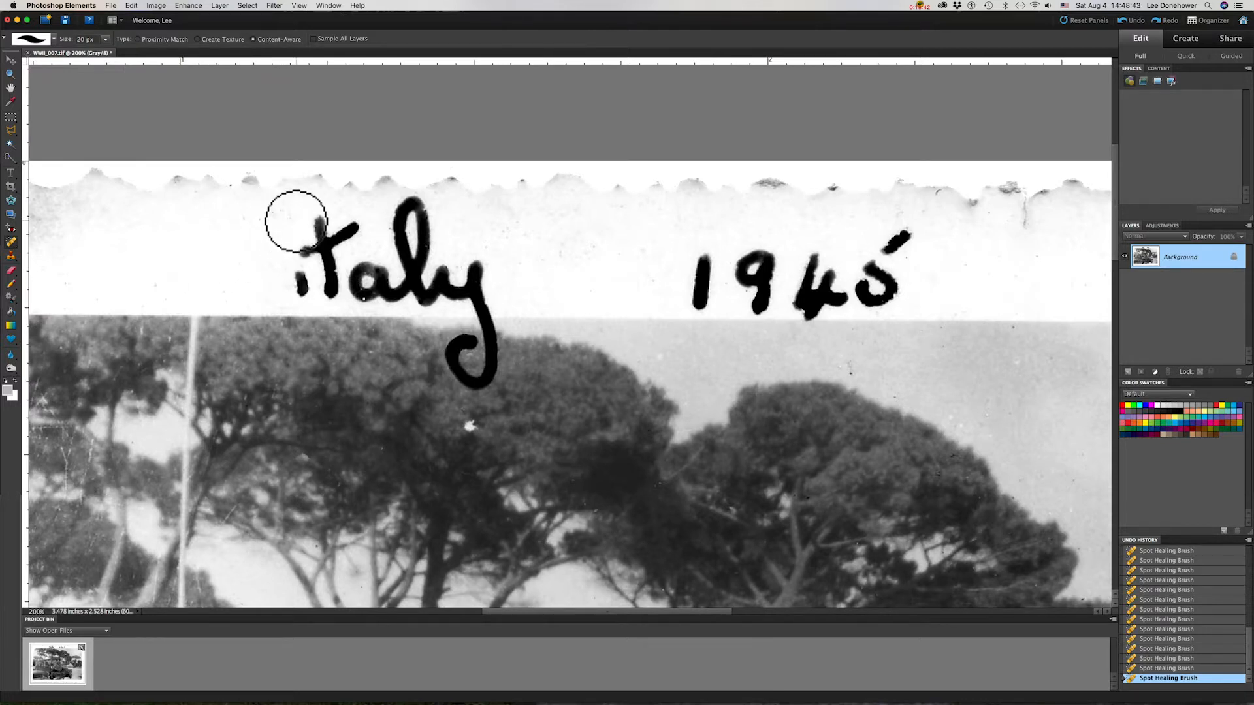
{"action": "mouse_move", "coordinate": [288, 271]}
{"action": "left_mouse_down"}
{"action": "mouse_move", "coordinate": [297, 273]}
{"action": "mouse_move", "coordinate": [302, 292]}
{"action": "mouse_move", "coordinate": [331, 294]}
{"action": "mouse_move", "coordinate": [326, 241]}
{"action": "mouse_move", "coordinate": [305, 251]}
{"action": "mouse_move", "coordinate": [355, 226]}
{"action": "mouse_move", "coordinate": [319, 222]}
{"action": "left_mouse_up"}
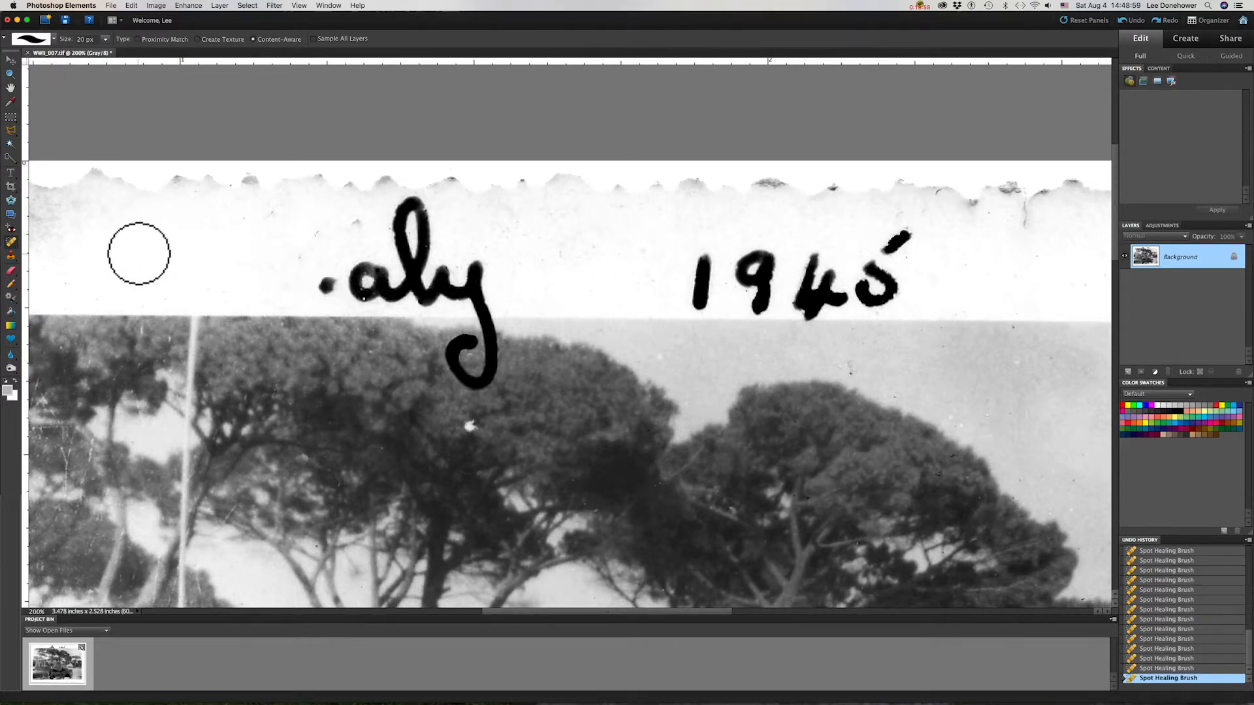
{"action": "left_click", "coordinate": [321, 283]}
{"action": "mouse_move", "coordinate": [322, 283]}
{"action": "left_mouse_down"}
{"action": "mouse_move", "coordinate": [367, 264]}
{"action": "mouse_move", "coordinate": [382, 275]}
{"action": "mouse_move", "coordinate": [353, 269]}
{"action": "mouse_move", "coordinate": [356, 297]}
{"action": "mouse_move", "coordinate": [369, 282]}
{"action": "mouse_move", "coordinate": [381, 298]}
{"action": "mouse_move", "coordinate": [407, 289]}
{"action": "mouse_move", "coordinate": [421, 258]}
{"action": "mouse_move", "coordinate": [417, 202]}
{"action": "mouse_move", "coordinate": [394, 219]}
{"action": "mouse_move", "coordinate": [420, 299]}
{"action": "mouse_move", "coordinate": [444, 268]}
{"action": "mouse_move", "coordinate": [450, 292]}
{"action": "mouse_move", "coordinate": [479, 287]}
{"action": "mouse_move", "coordinate": [478, 264]}
{"action": "mouse_move", "coordinate": [494, 355]}
{"action": "mouse_move", "coordinate": [480, 387]}
{"action": "mouse_move", "coordinate": [453, 365]}
{"action": "mouse_move", "coordinate": [449, 352]}
{"action": "mouse_move", "coordinate": [471, 342]}
{"action": "mouse_move", "coordinate": [461, 349]}
{"action": "left_mouse_up"}
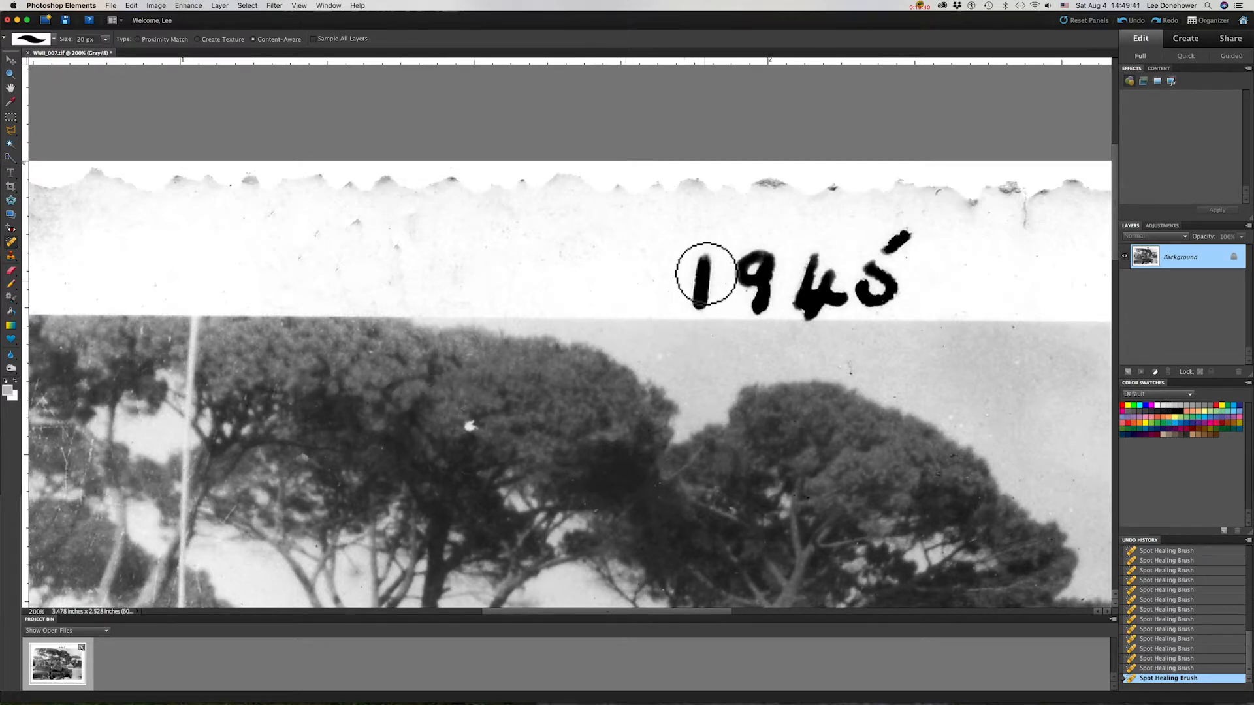
Step: Remove the handwritten "1945" and its leftover smudges from the photo's upper white border with a 20 px healing brush
{"action": "left_click_drag", "start_coordinate": [703, 252], "coordinate": [697, 295]}
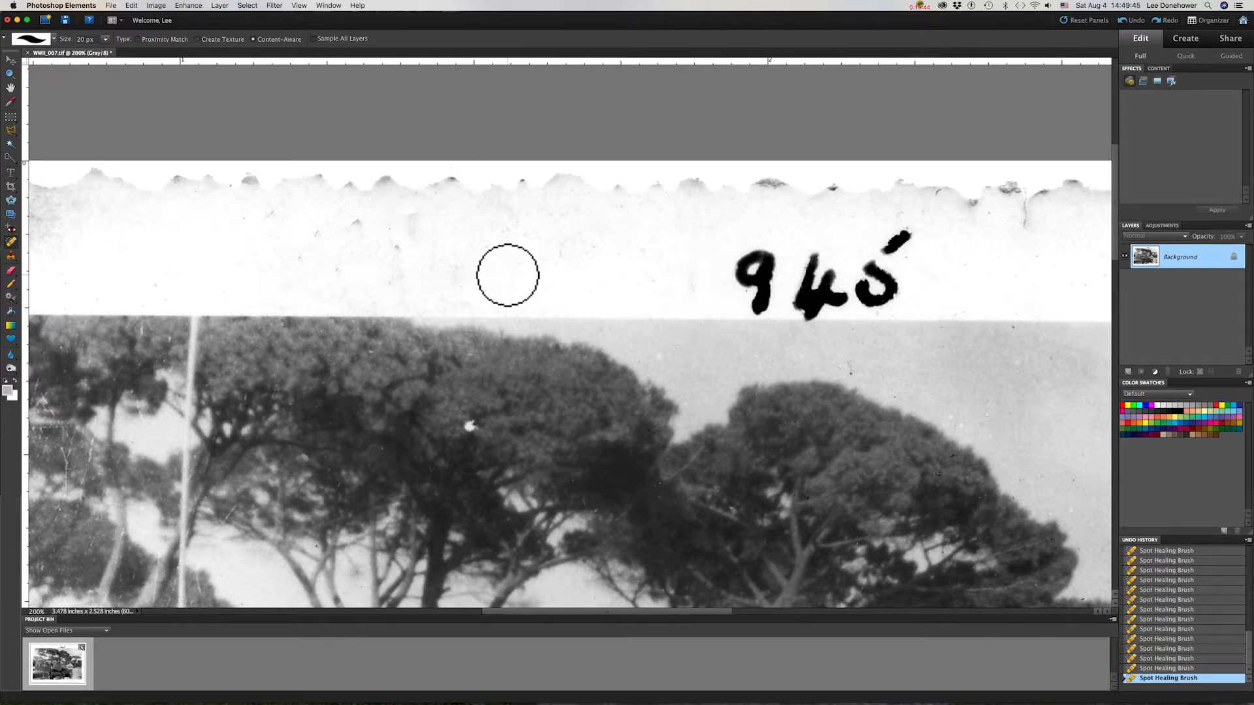
{"action": "mouse_move", "coordinate": [768, 255]}
{"action": "left_mouse_down"}
{"action": "mouse_move", "coordinate": [736, 278]}
{"action": "mouse_move", "coordinate": [751, 284]}
{"action": "mouse_move", "coordinate": [769, 259]}
{"action": "mouse_move", "coordinate": [758, 317]}
{"action": "left_mouse_up"}
{"action": "mouse_move", "coordinate": [802, 256]}
{"action": "left_mouse_down"}
{"action": "mouse_move", "coordinate": [798, 300]}
{"action": "mouse_move", "coordinate": [808, 315]}
{"action": "mouse_move", "coordinate": [843, 296]}
{"action": "mouse_move", "coordinate": [825, 296]}
{"action": "mouse_move", "coordinate": [831, 273]}
{"action": "mouse_move", "coordinate": [837, 298]}
{"action": "mouse_move", "coordinate": [860, 285]}
{"action": "mouse_move", "coordinate": [870, 301]}
{"action": "mouse_move", "coordinate": [889, 291]}
{"action": "mouse_move", "coordinate": [872, 273]}
{"action": "mouse_move", "coordinate": [910, 231]}
{"action": "left_mouse_up"}
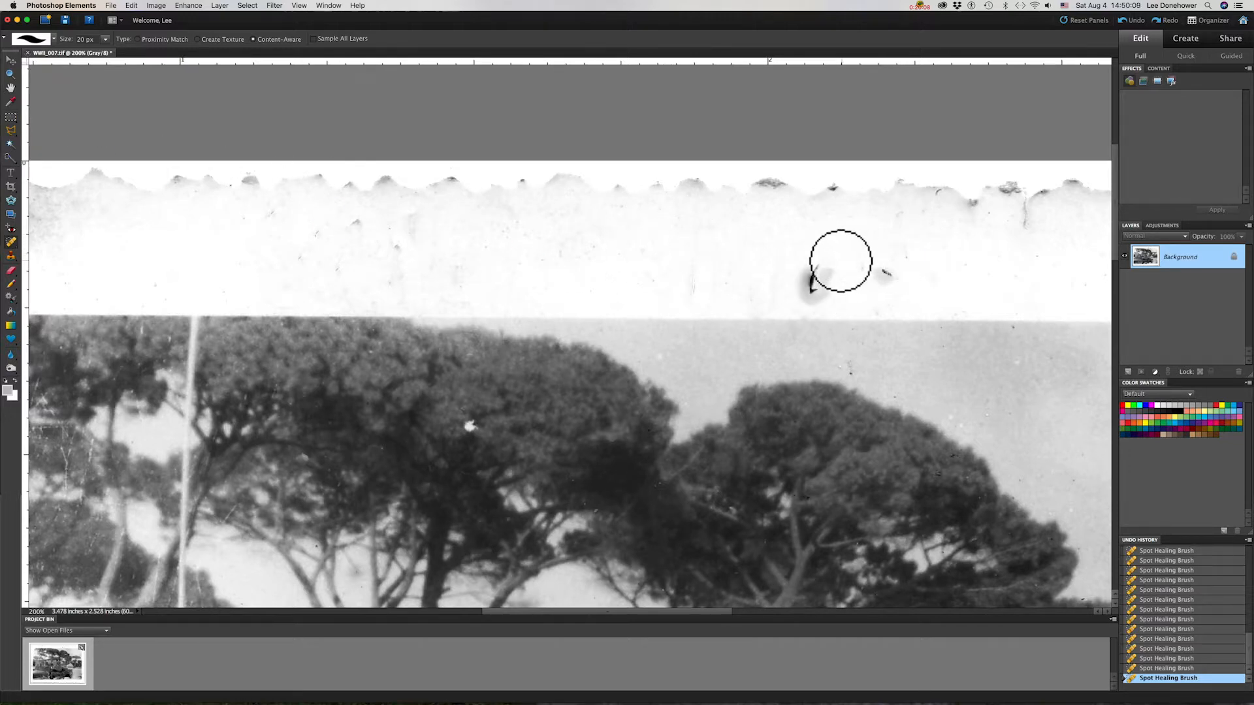
{"action": "mouse_move", "coordinate": [832, 258]}
{"action": "left_mouse_down"}
{"action": "mouse_move", "coordinate": [804, 298]}
{"action": "mouse_move", "coordinate": [820, 272]}
{"action": "mouse_move", "coordinate": [832, 294]}
{"action": "mouse_move", "coordinate": [843, 272]}
{"action": "mouse_move", "coordinate": [892, 274]}
{"action": "left_mouse_up"}
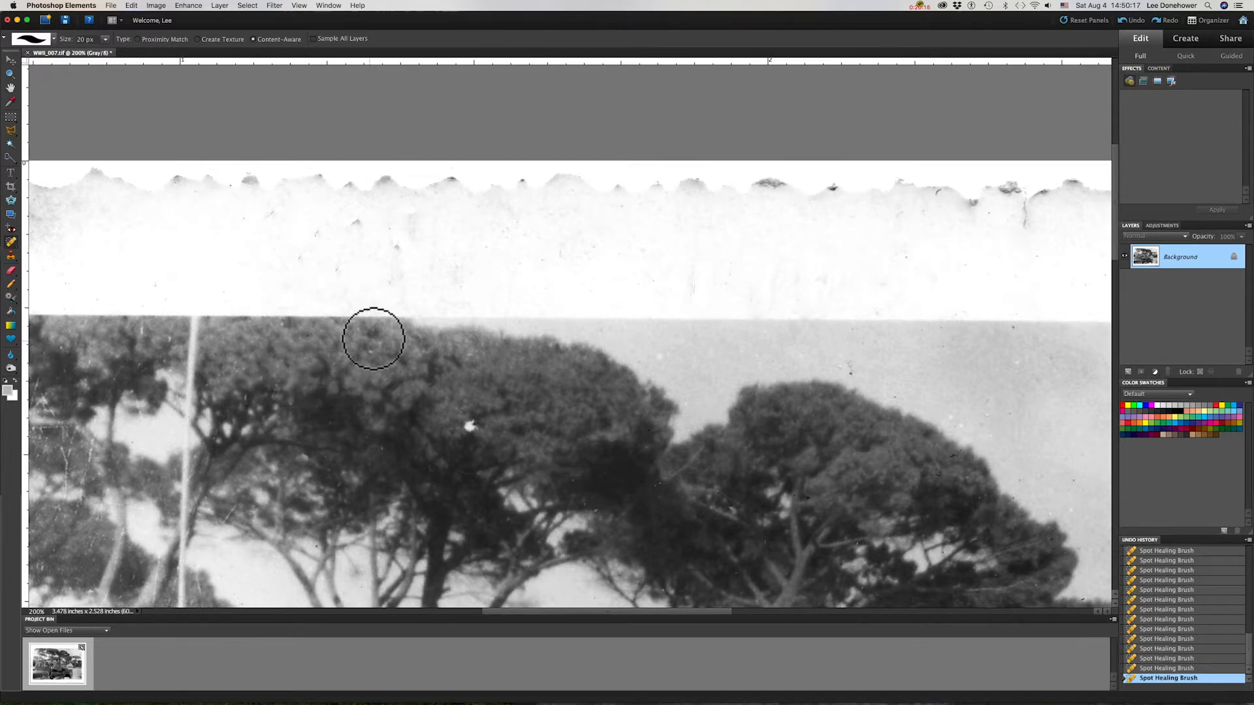
Step: Convert the image's colour mode from grayscale to RGB Color
{"action": "key", "text": "super+minus"}
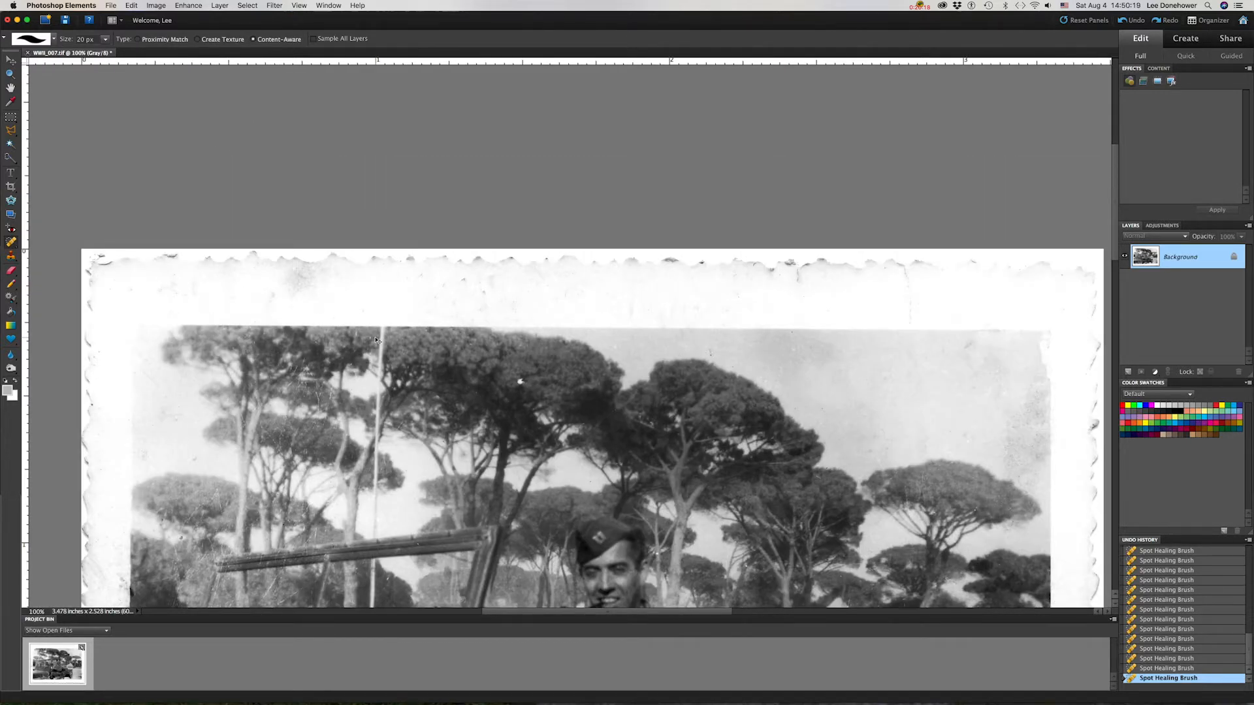
{"action": "key", "text": "super+minus"}
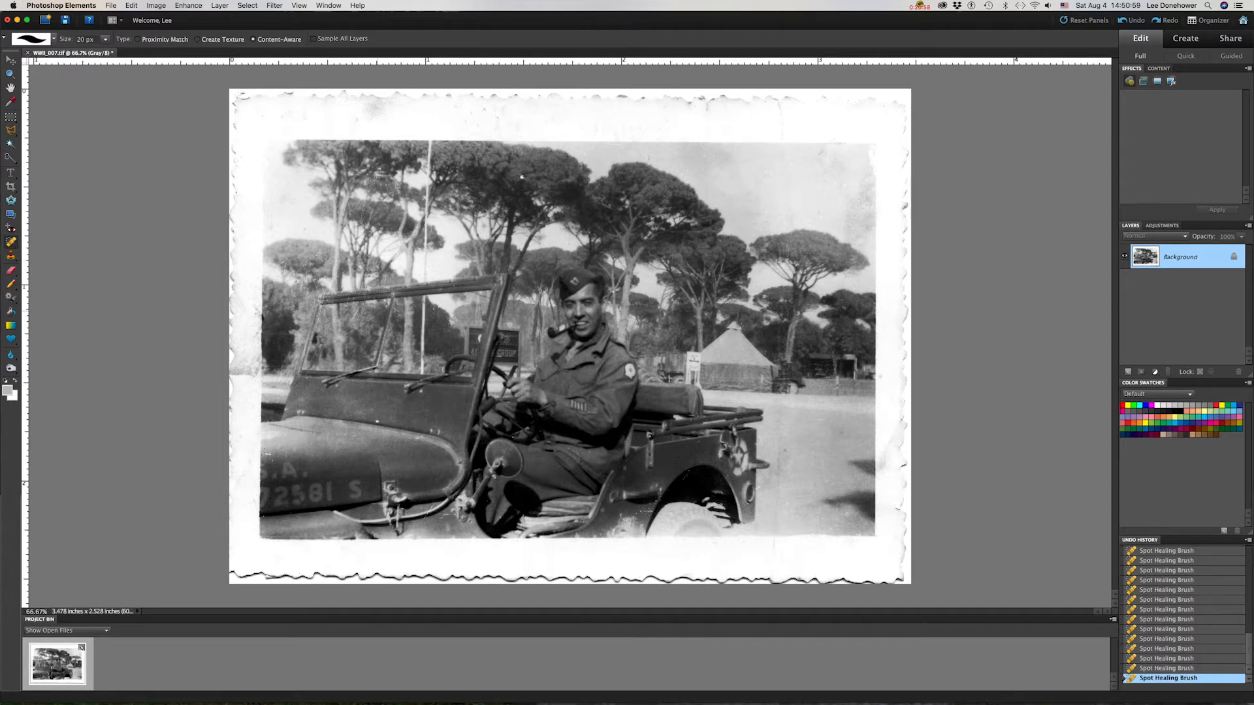
{"action": "left_click", "coordinate": [154, 6]}
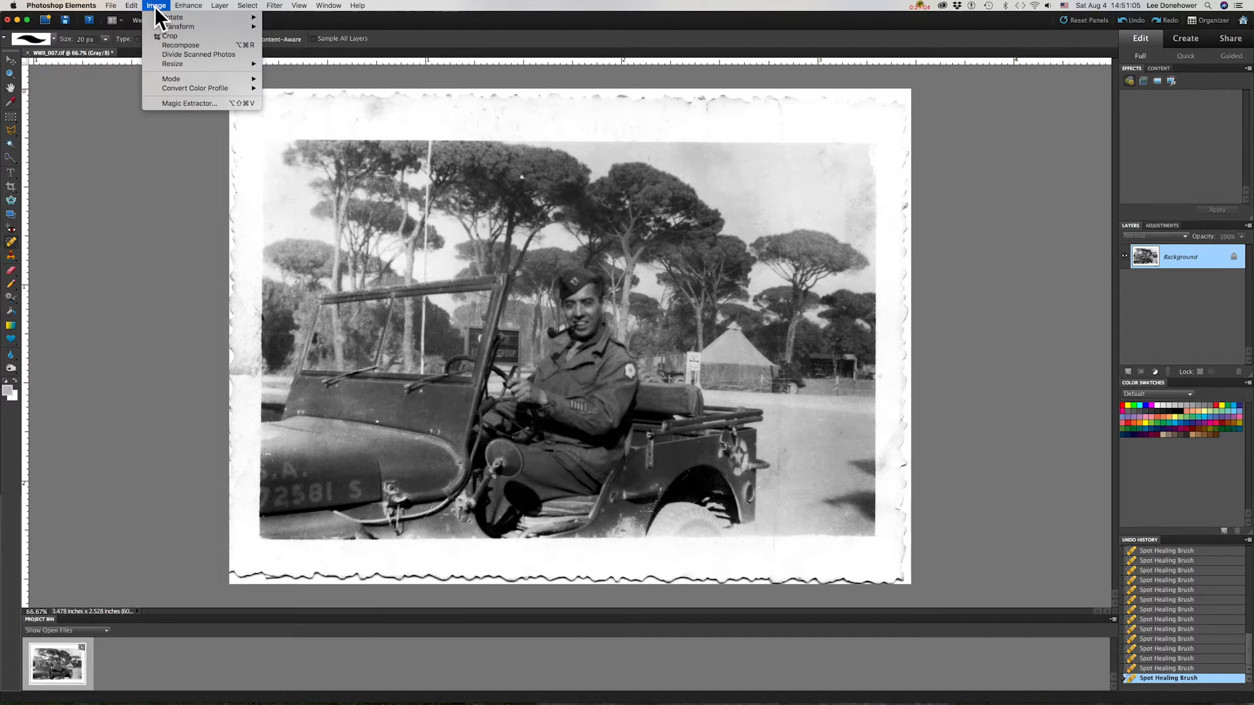
{"action": "mouse_move", "coordinate": [170, 76]}
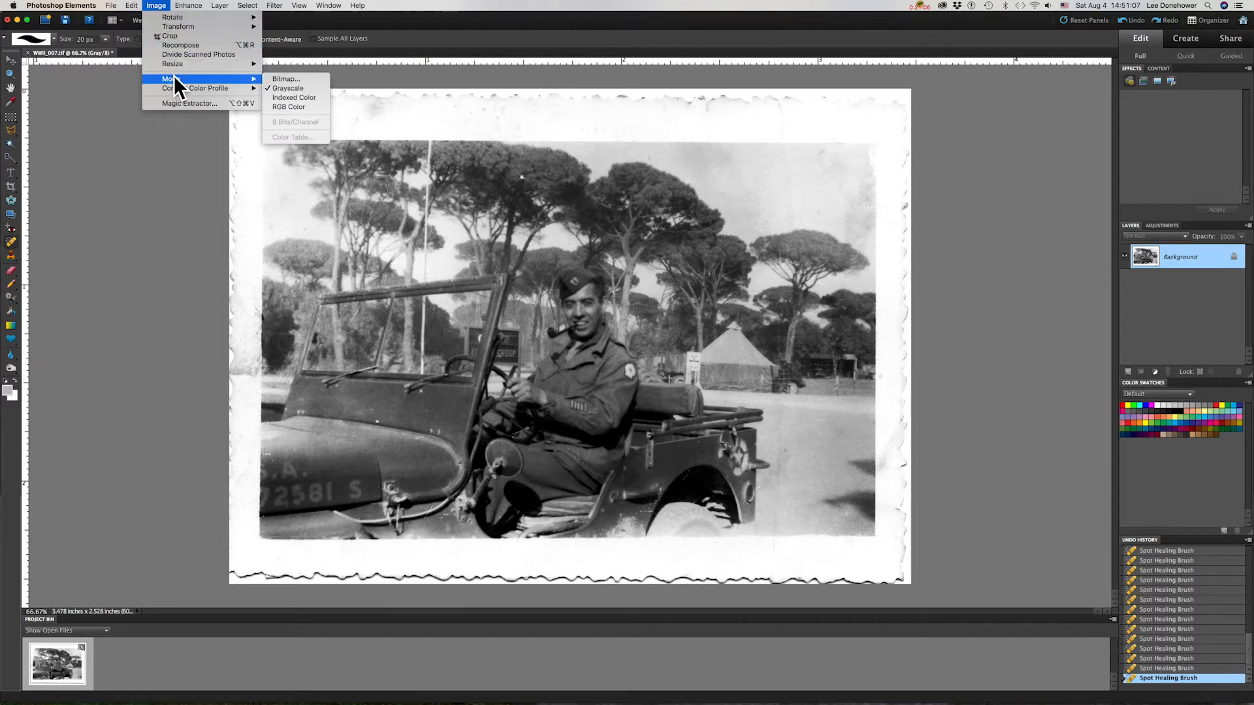
{"action": "left_click", "coordinate": [287, 106]}
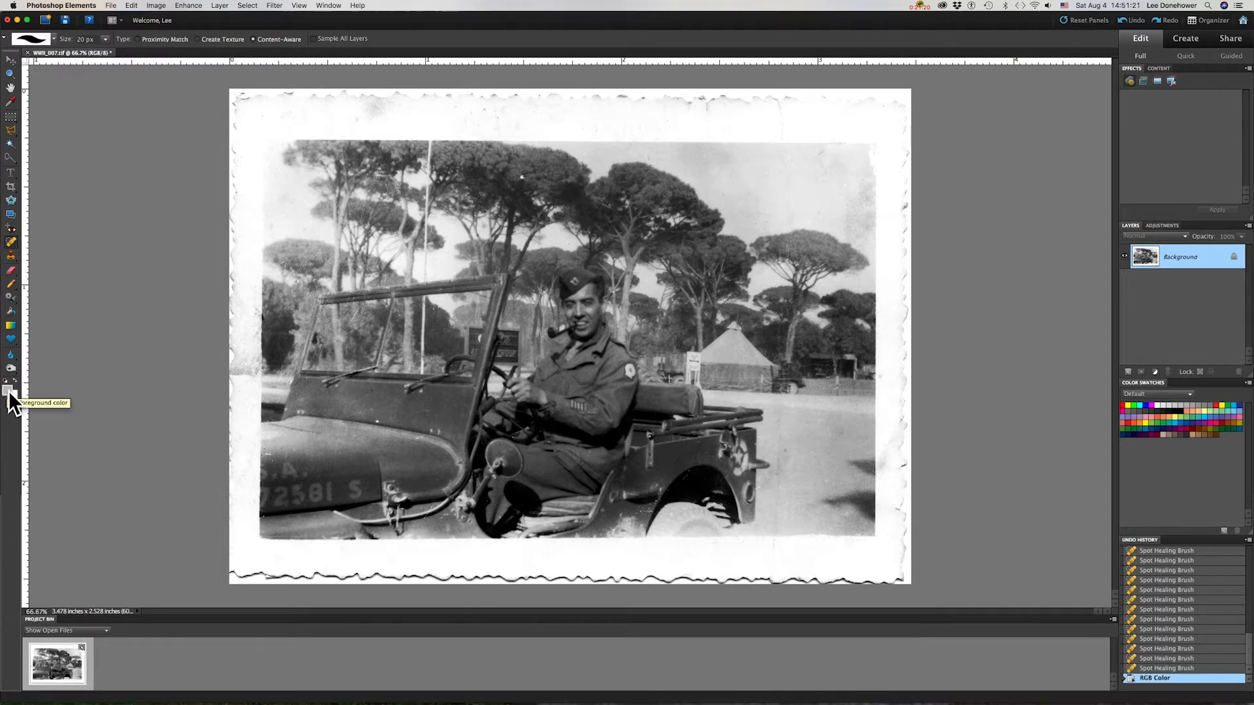
Step: Add a red, centred two-line caption "Italy" / "1945" on the ground to the right of the jeep
{"action": "left_click", "coordinate": [1123, 405]}
{"action": "left_click", "coordinate": [10, 172]}
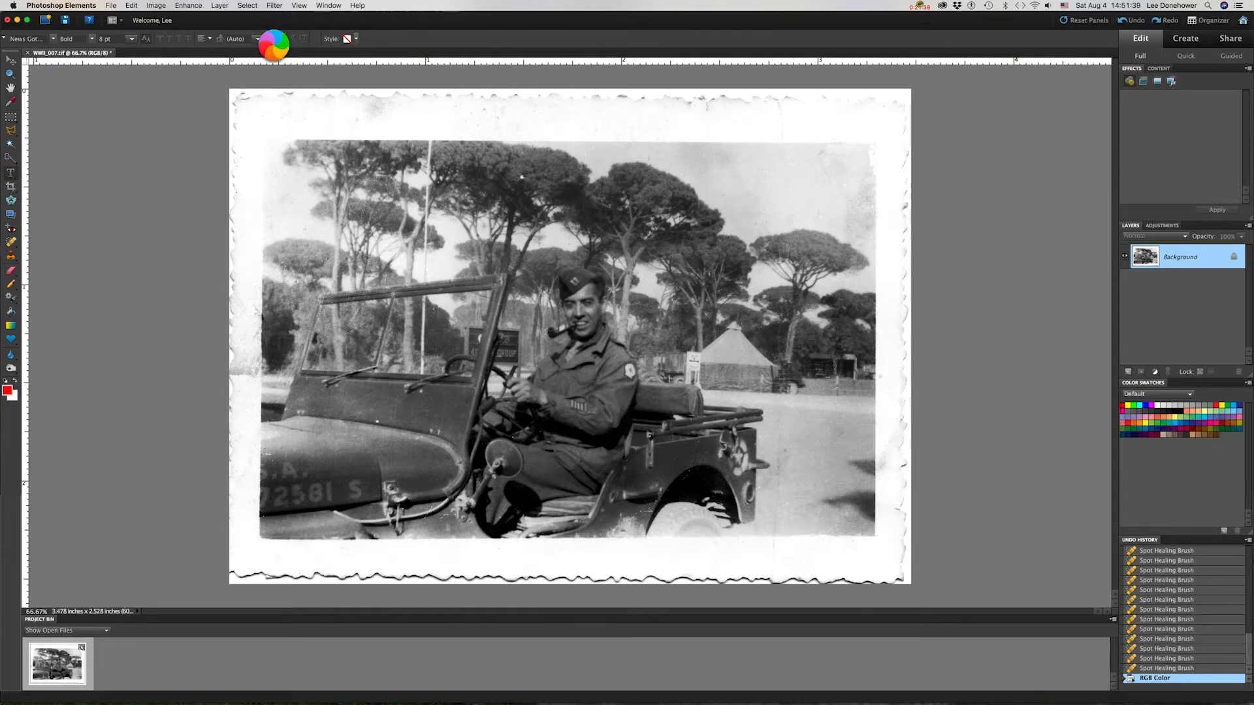
{"action": "left_click", "coordinate": [210, 38]}
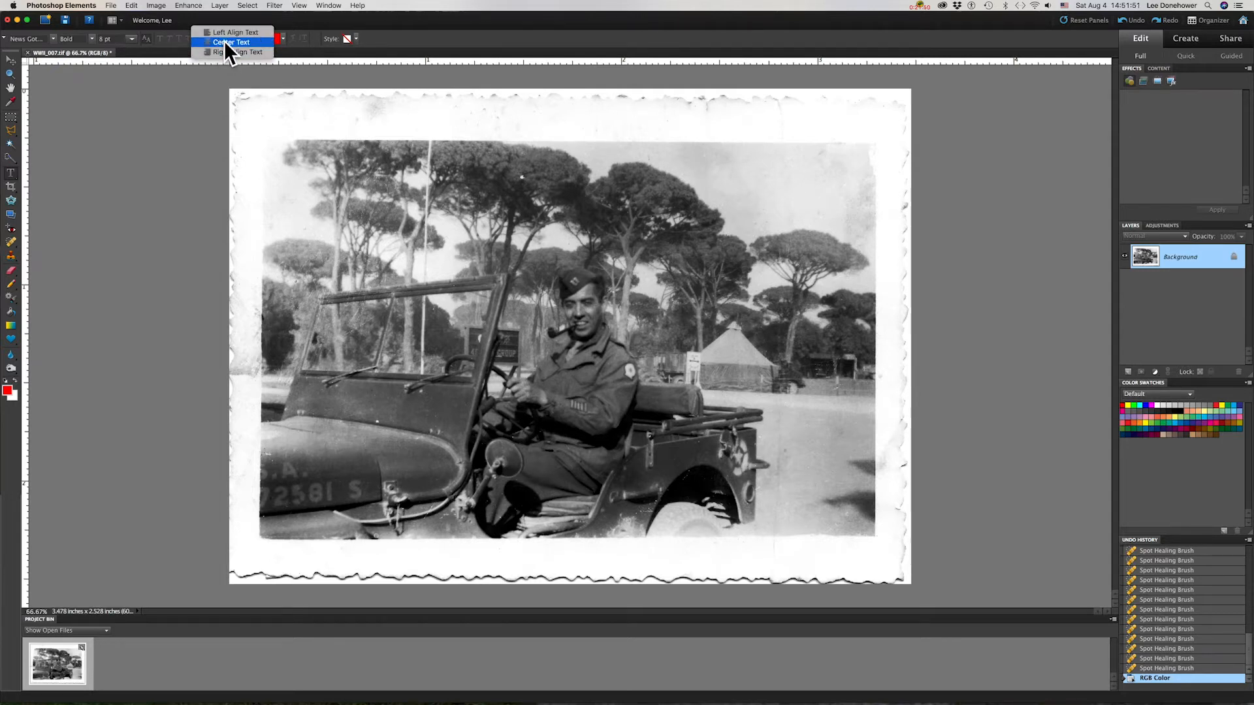
{"action": "left_click", "coordinate": [225, 41]}
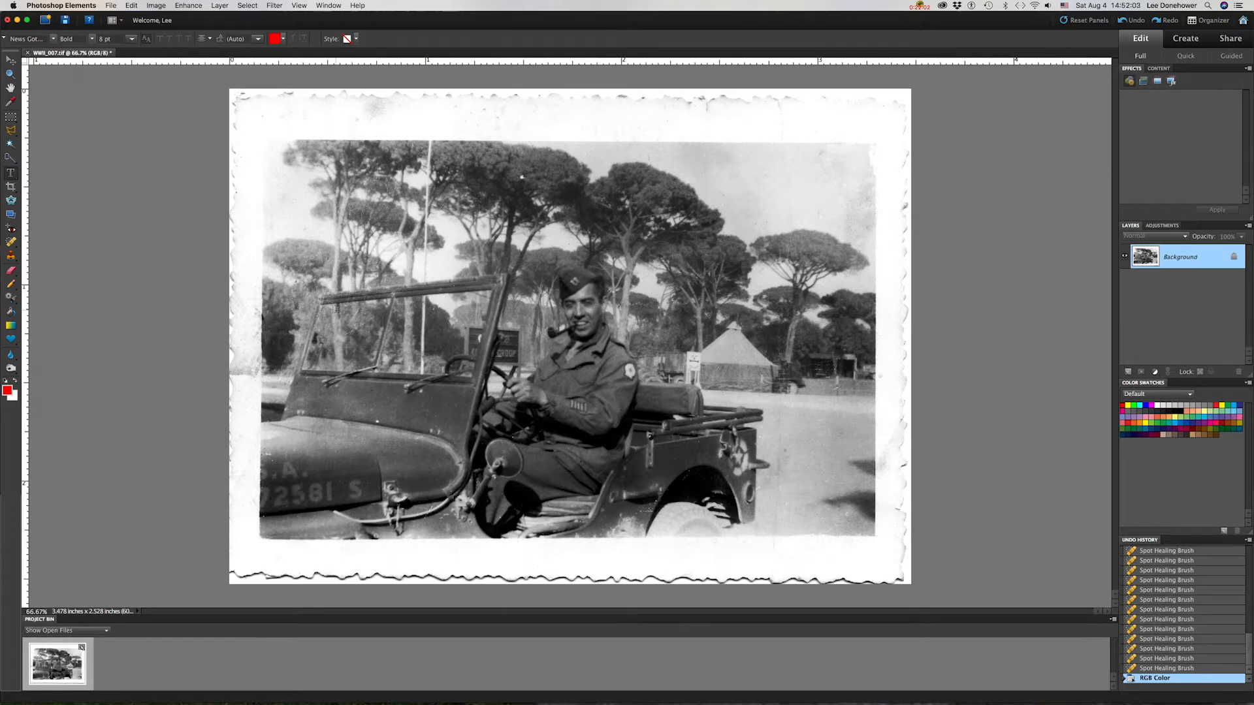
{"action": "left_click", "coordinate": [809, 491]}
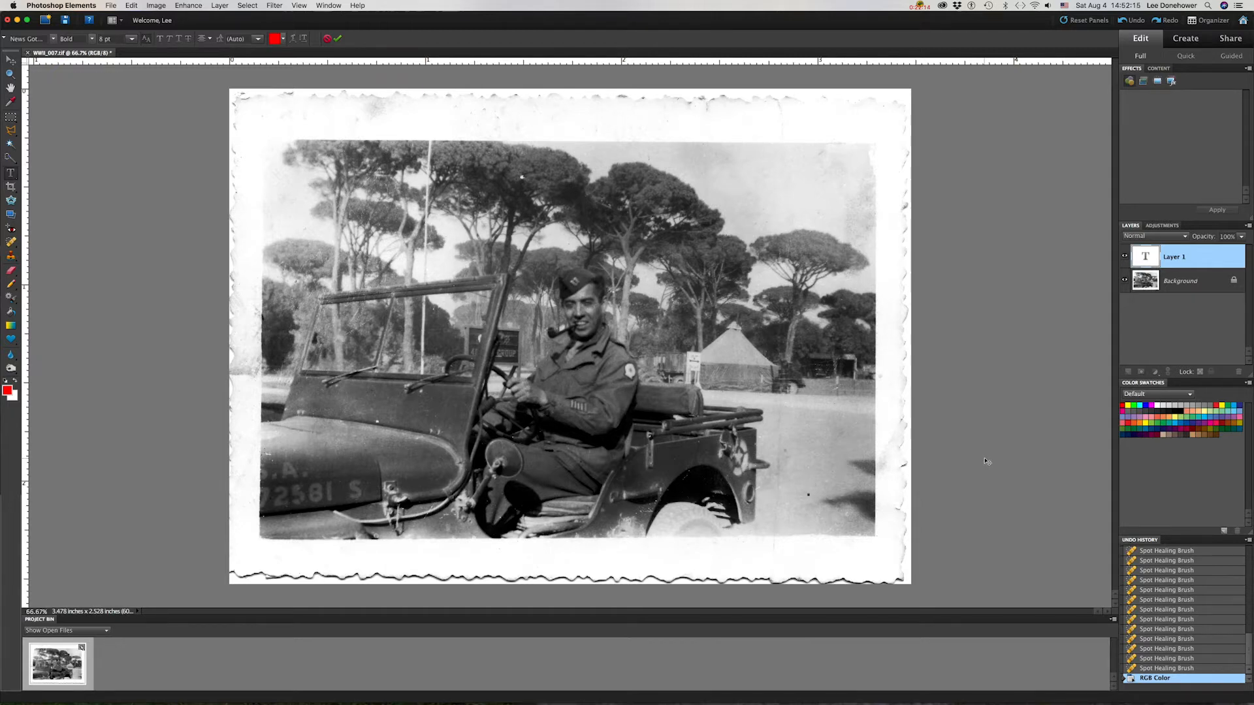
{"action": "type", "text": "Italy "}
{"action": "type", "text": "1945"}
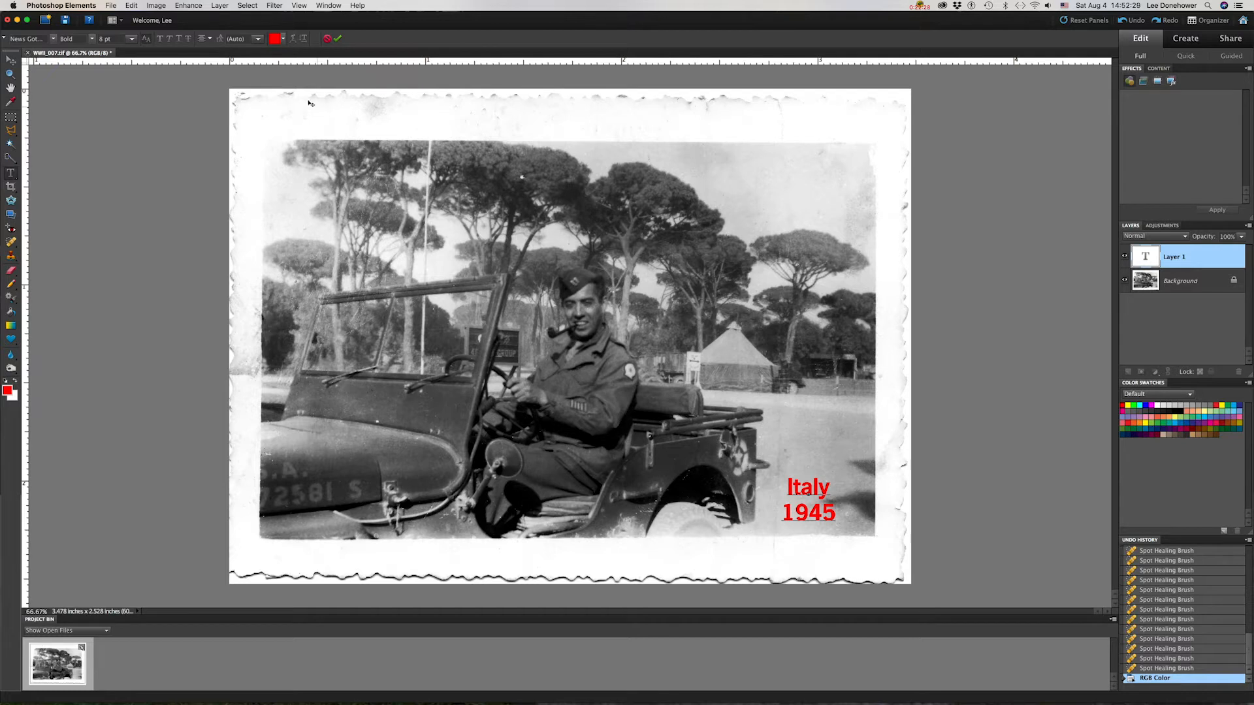
{"action": "left_click", "coordinate": [220, 6]}
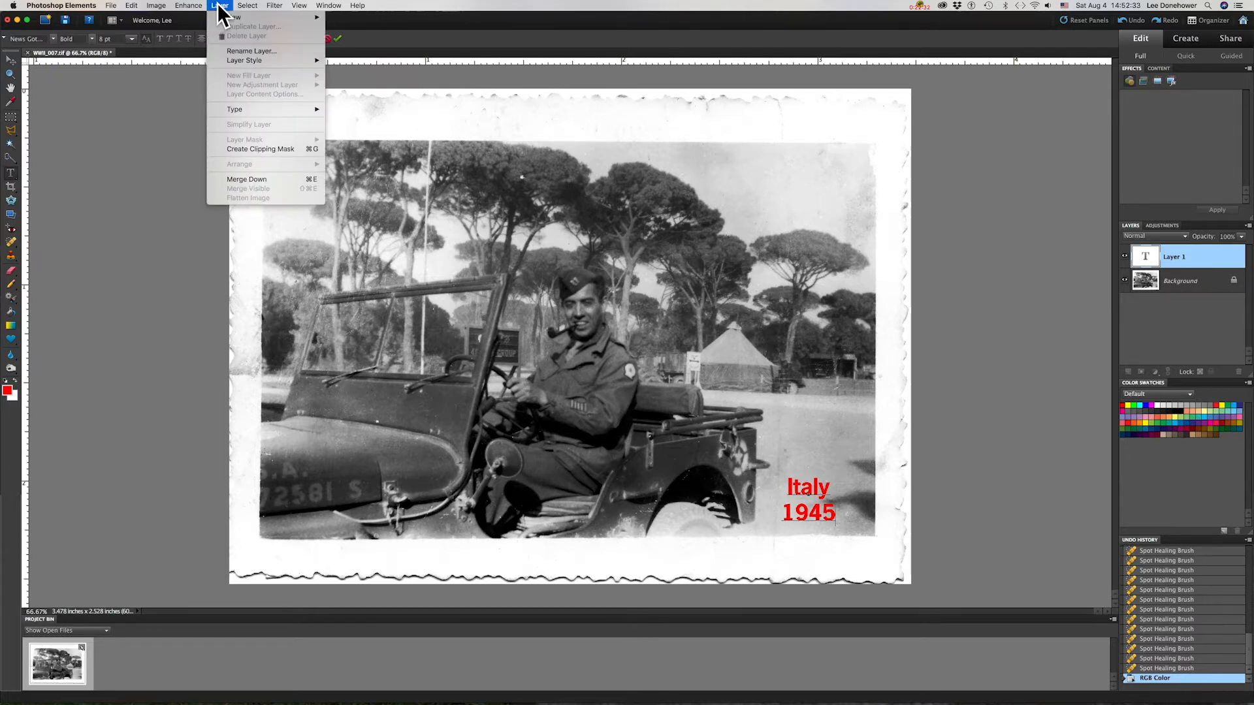
{"action": "mouse_move", "coordinate": [248, 61]}
{"action": "mouse_move", "coordinate": [242, 15]}
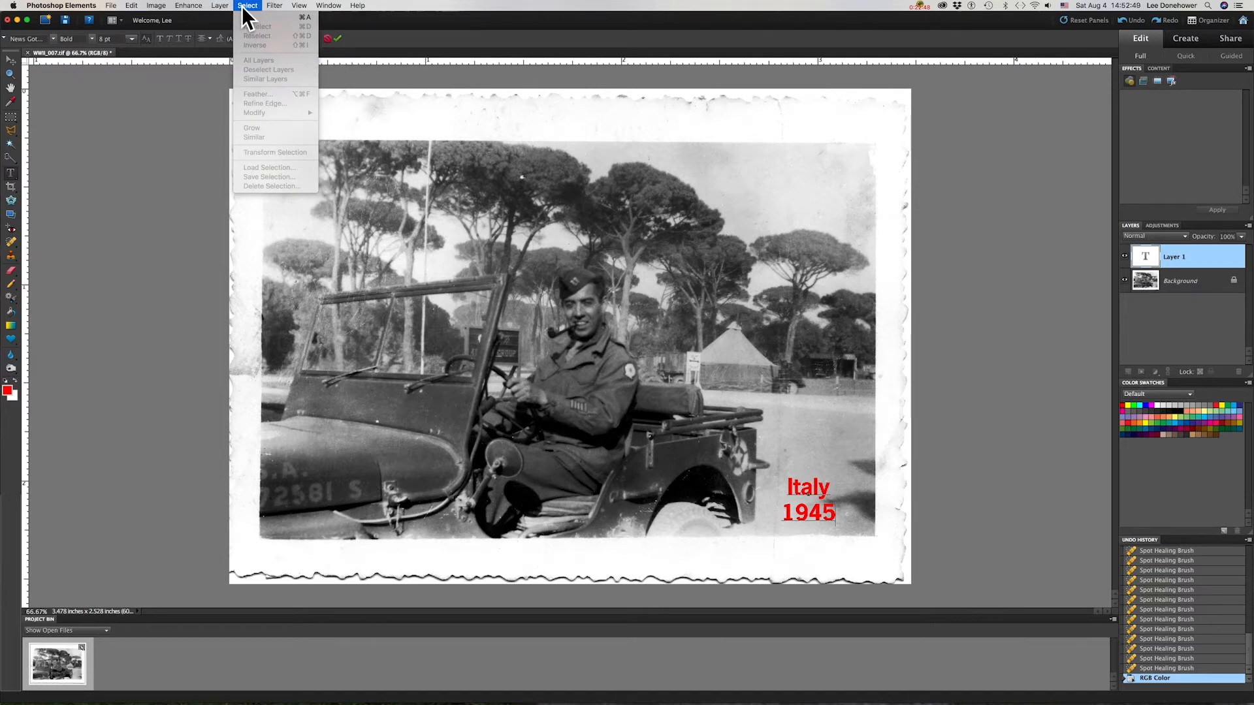
{"action": "mouse_move", "coordinate": [189, 9]}
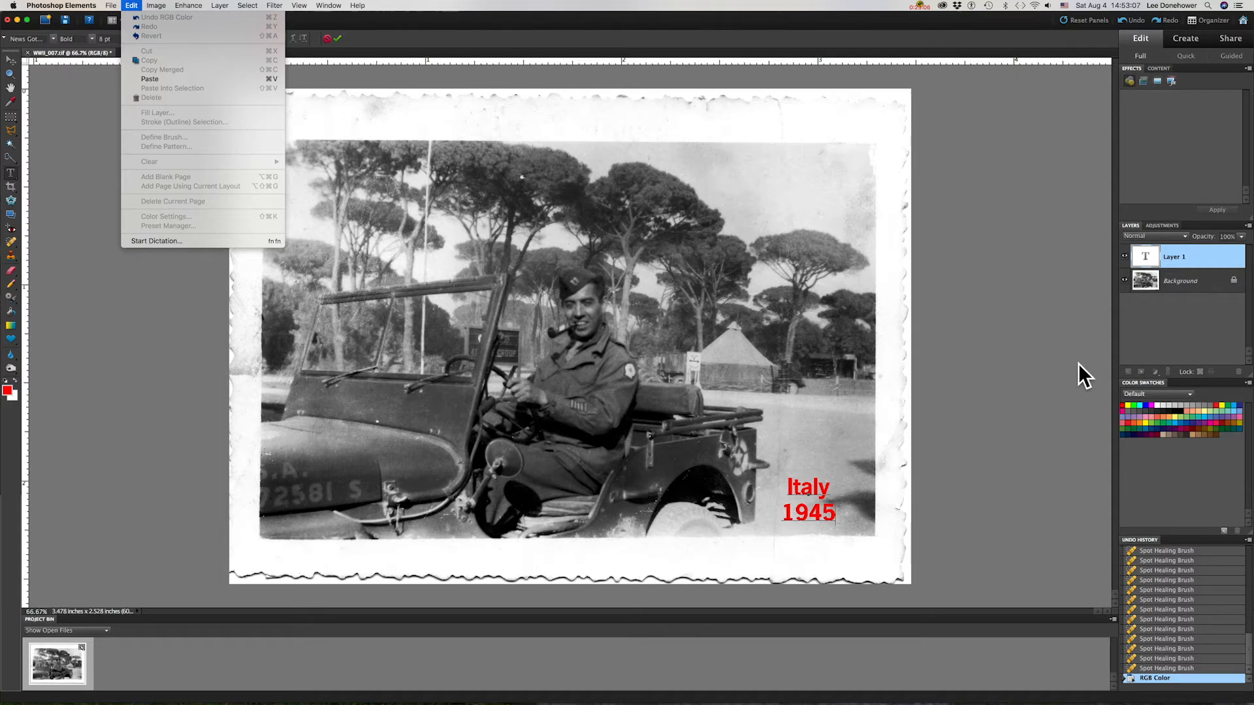
Step: Commit the "Italy 1945" caption and shift it slightly right, nearer the photo's lower right corner
{"action": "left_click", "coordinate": [1194, 279]}
{"action": "left_click", "coordinate": [1193, 280]}
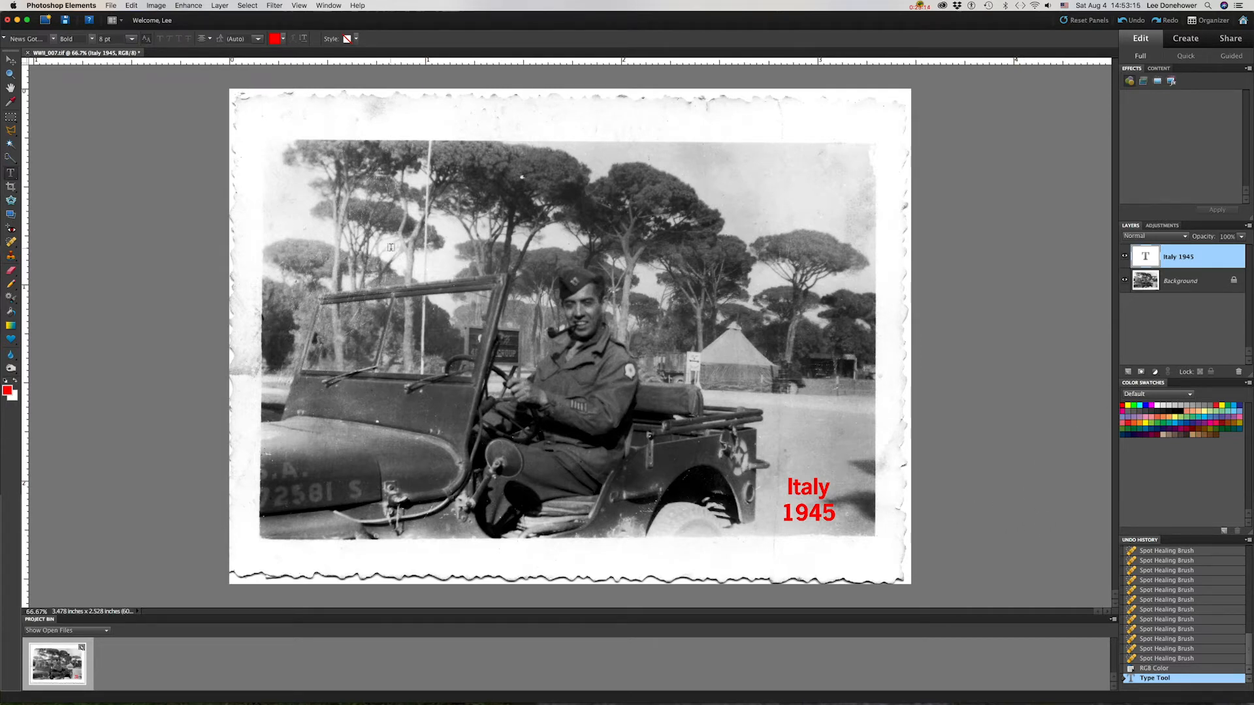
{"action": "left_click", "coordinate": [11, 60]}
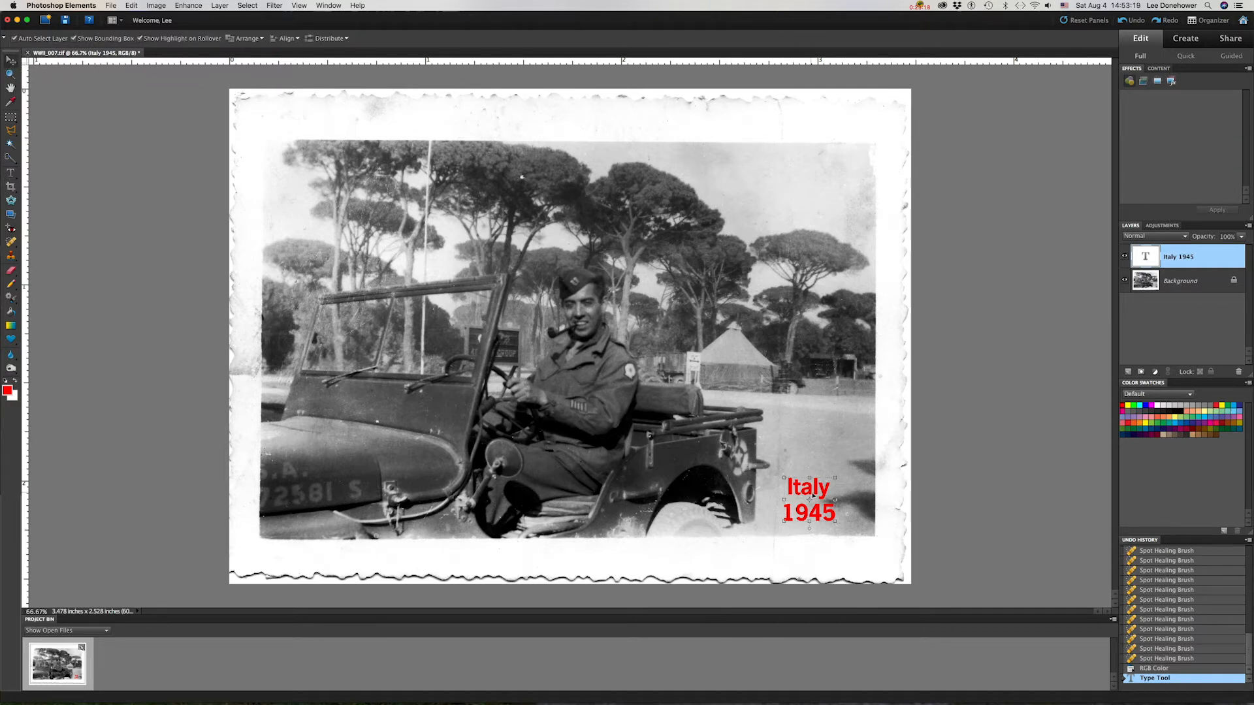
{"action": "left_click_drag", "start_coordinate": [812, 494], "coordinate": [839, 508]}
{"action": "left_click_drag", "start_coordinate": [837, 485], "coordinate": [828, 495]}
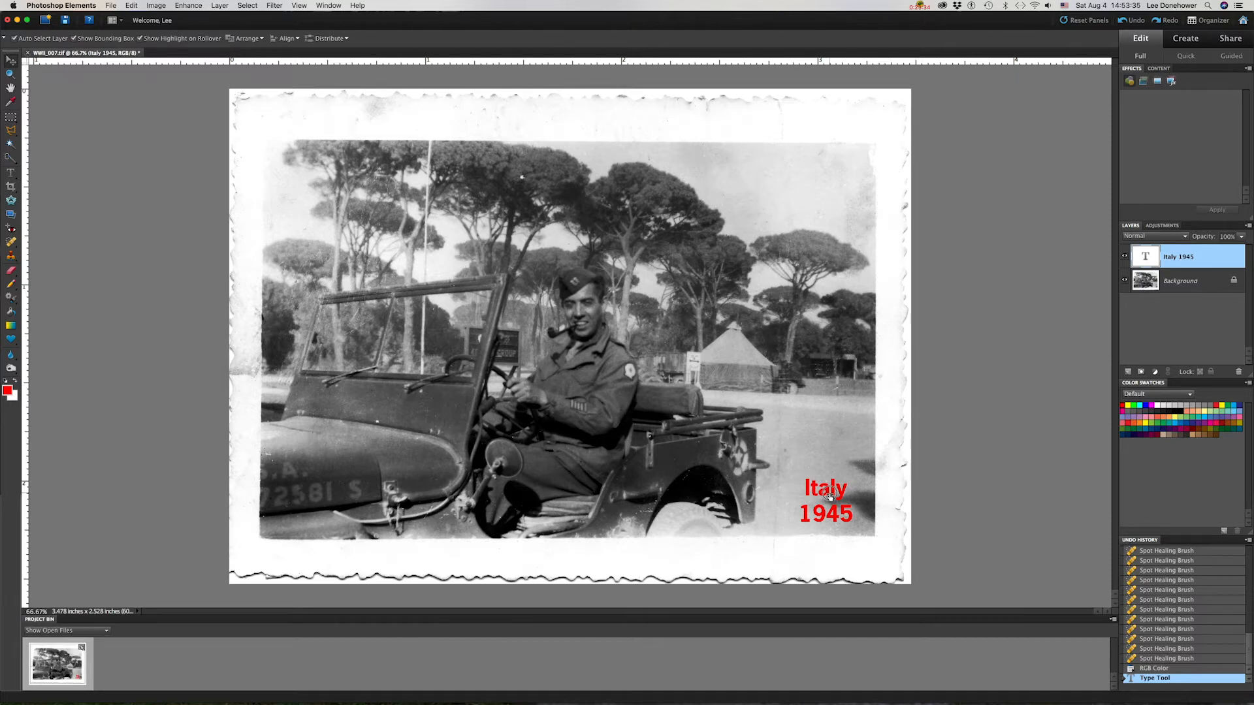
{"action": "left_click", "coordinate": [830, 495]}
Step: Flatten the image and save it to the Desktop as the JPEG file WWII_007.jpg at Maximum quality
{"action": "left_click", "coordinate": [1248, 225]}
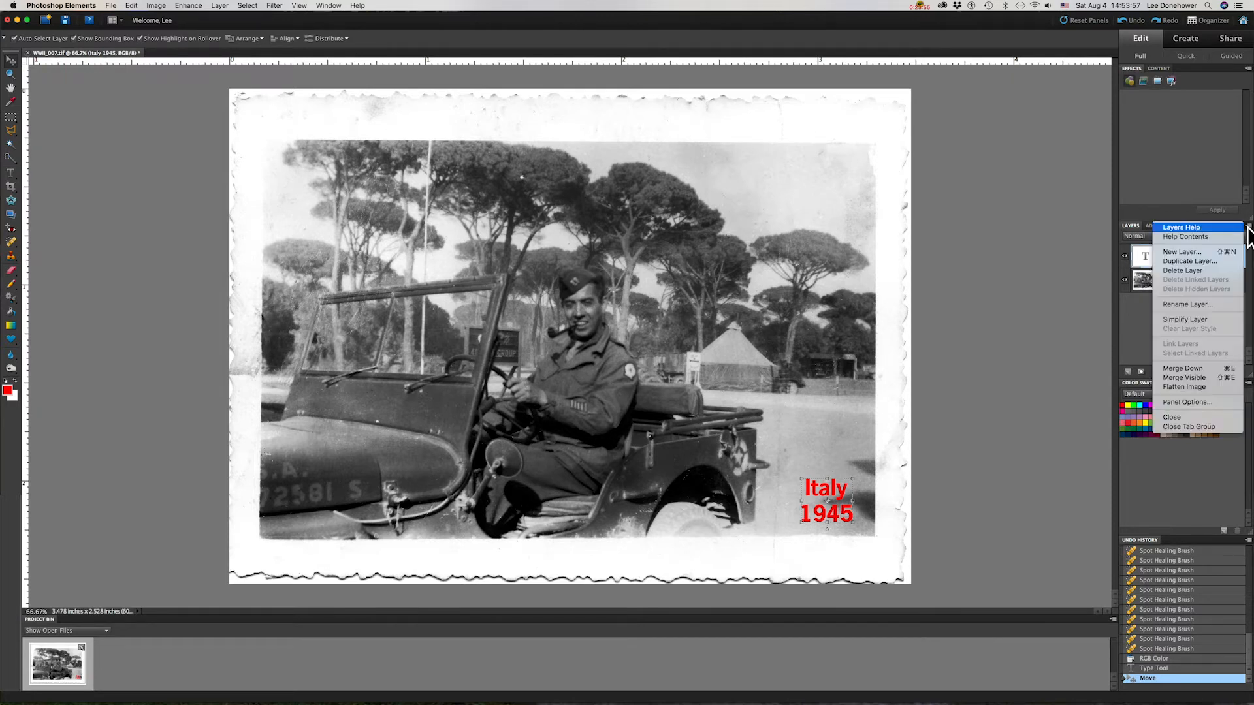
{"action": "left_click", "coordinate": [1190, 386]}
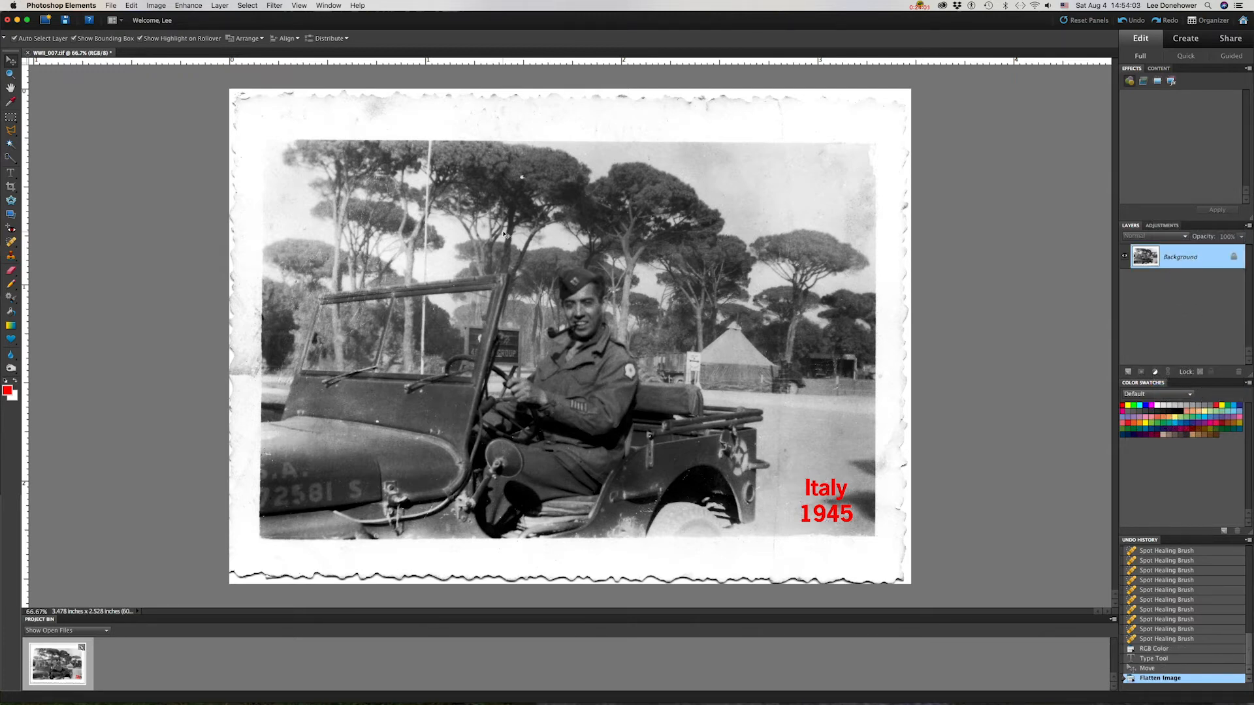
{"action": "left_click", "coordinate": [111, 5]}
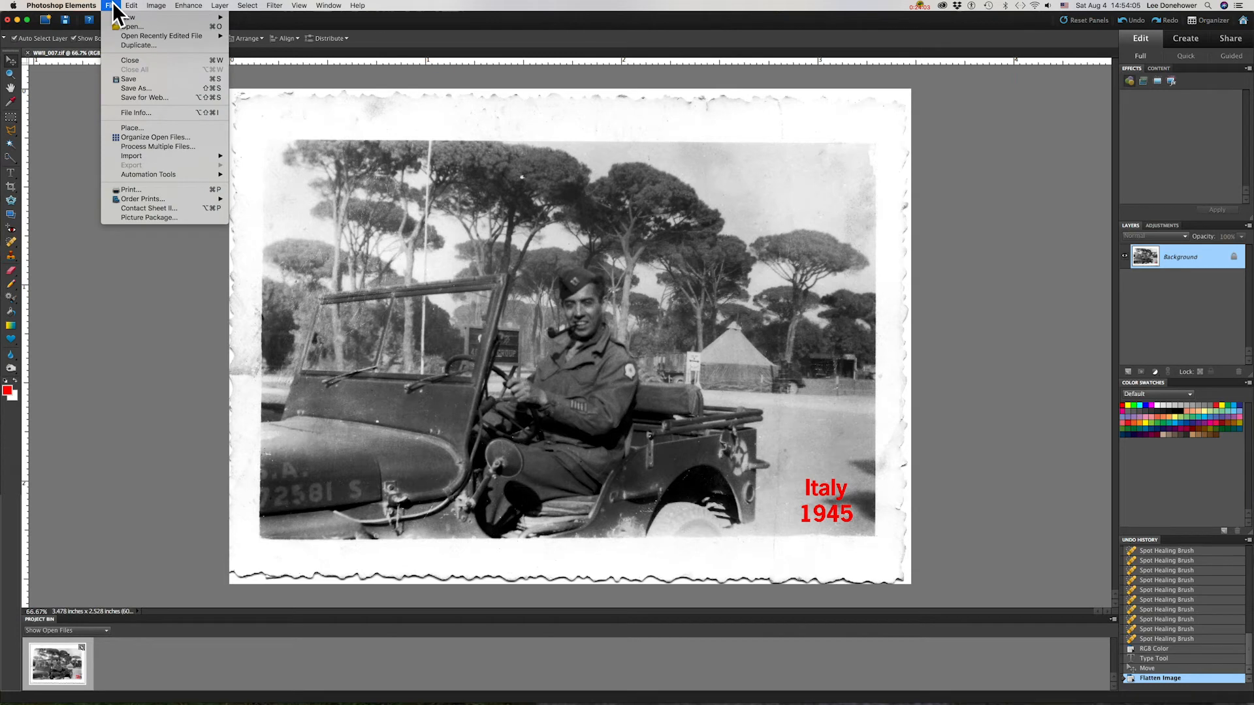
{"action": "left_click", "coordinate": [123, 87]}
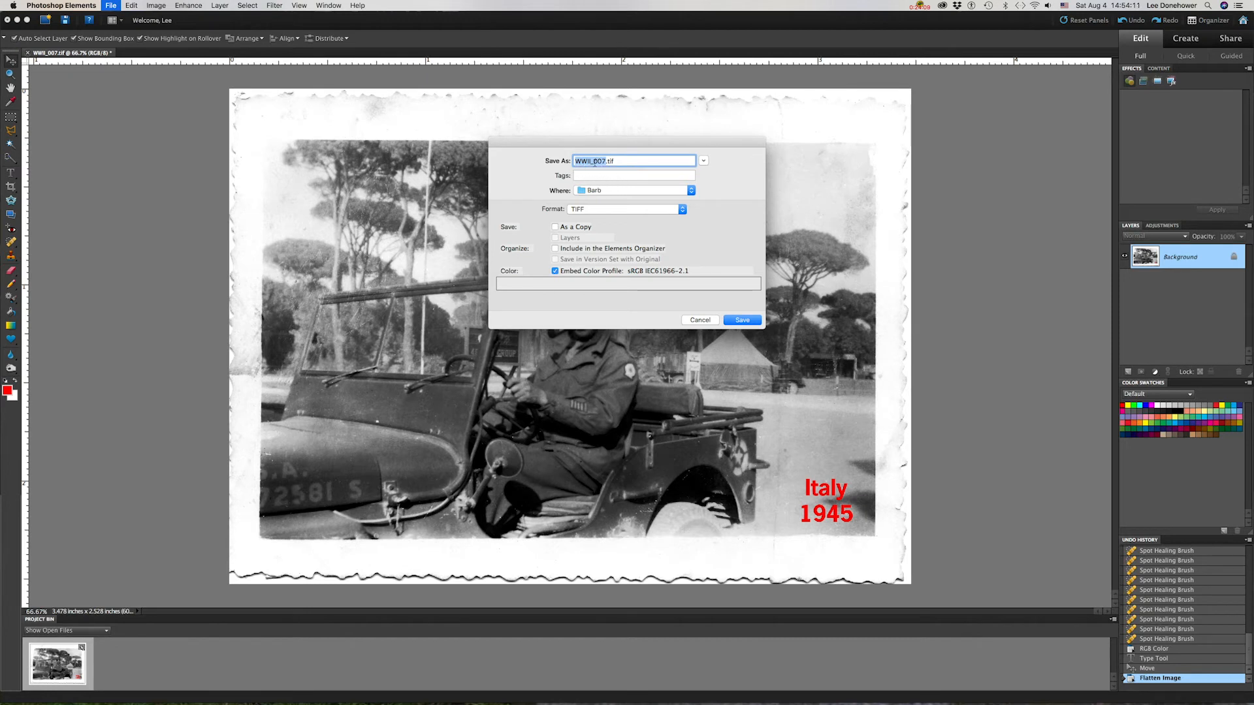
{"action": "left_click", "coordinate": [609, 207]}
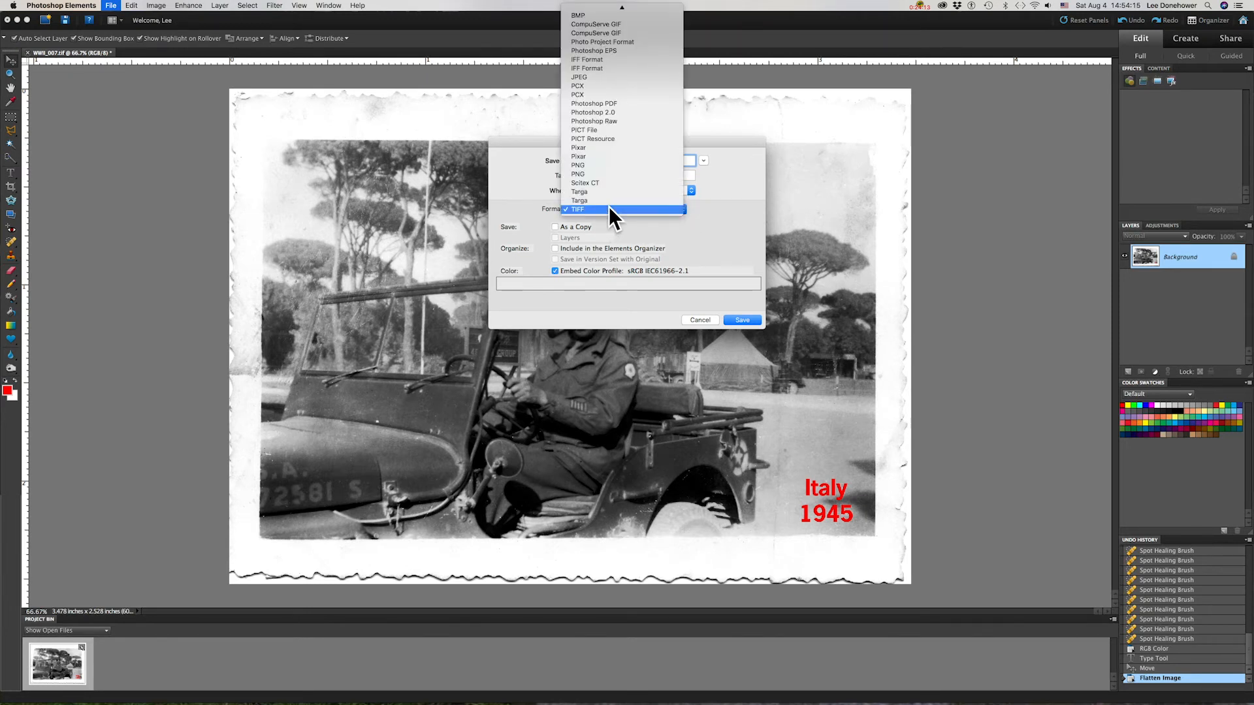
{"action": "left_click", "coordinate": [594, 77]}
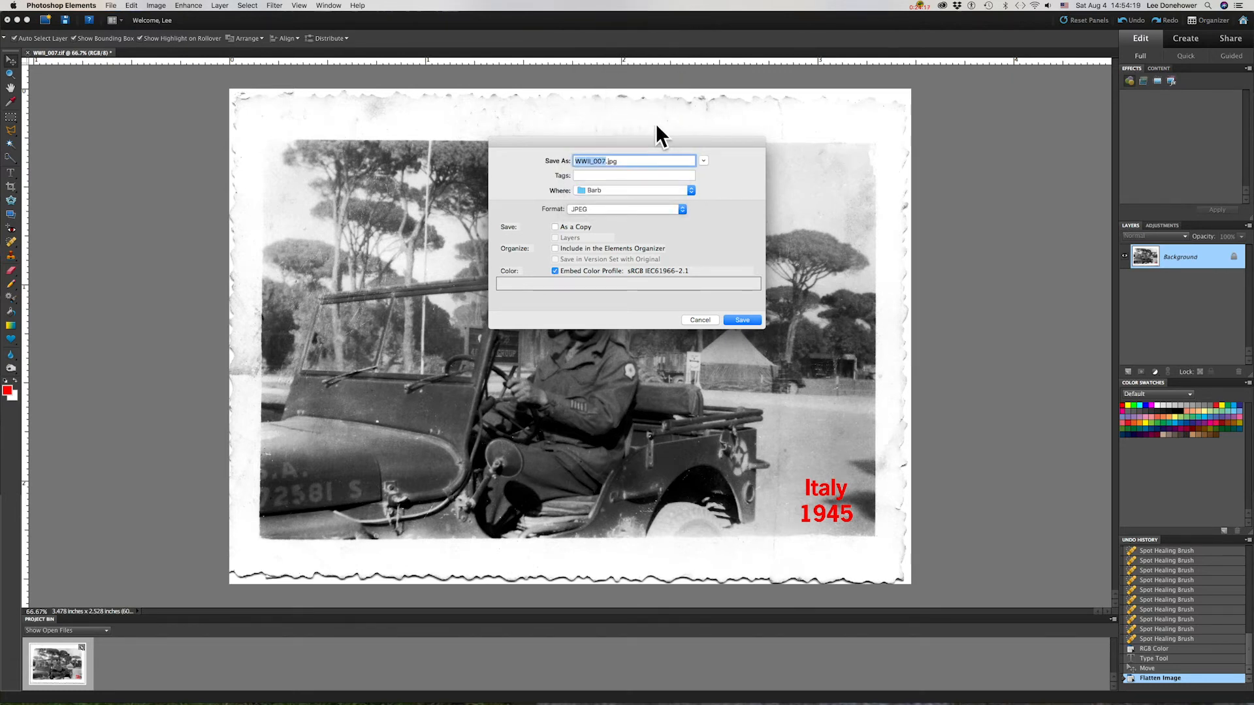
{"action": "left_click", "coordinate": [652, 188]}
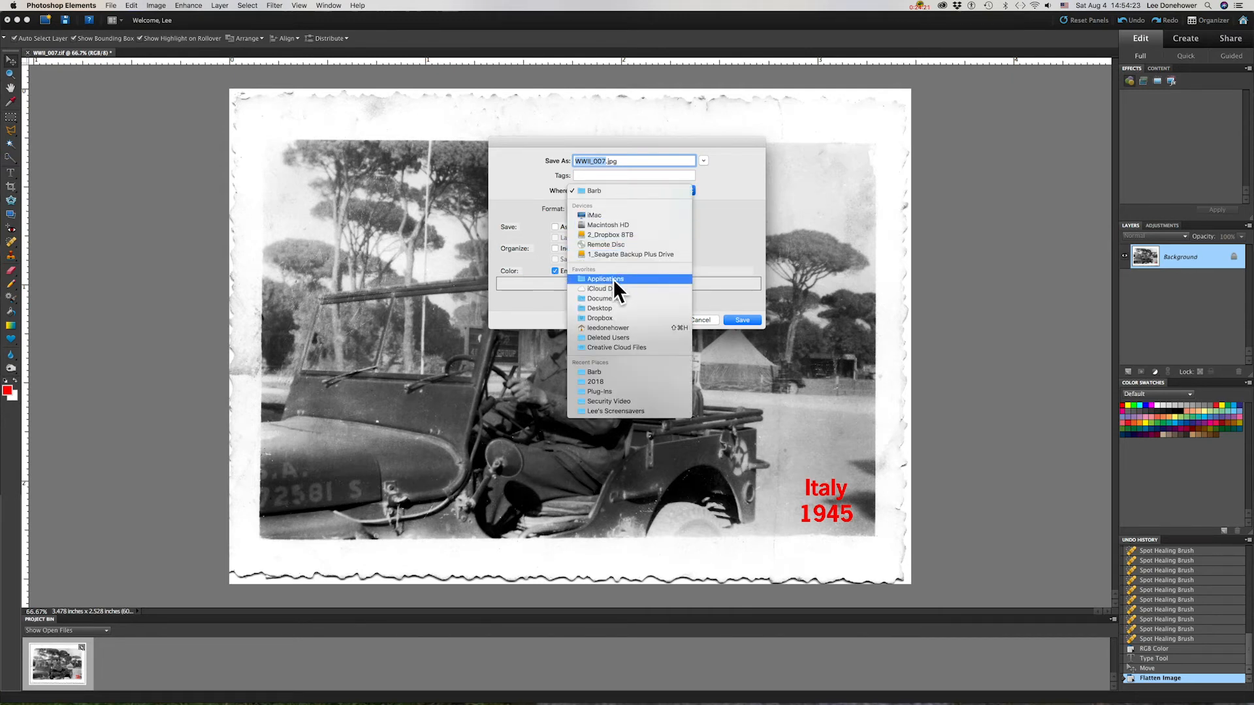
{"action": "left_click", "coordinate": [606, 307]}
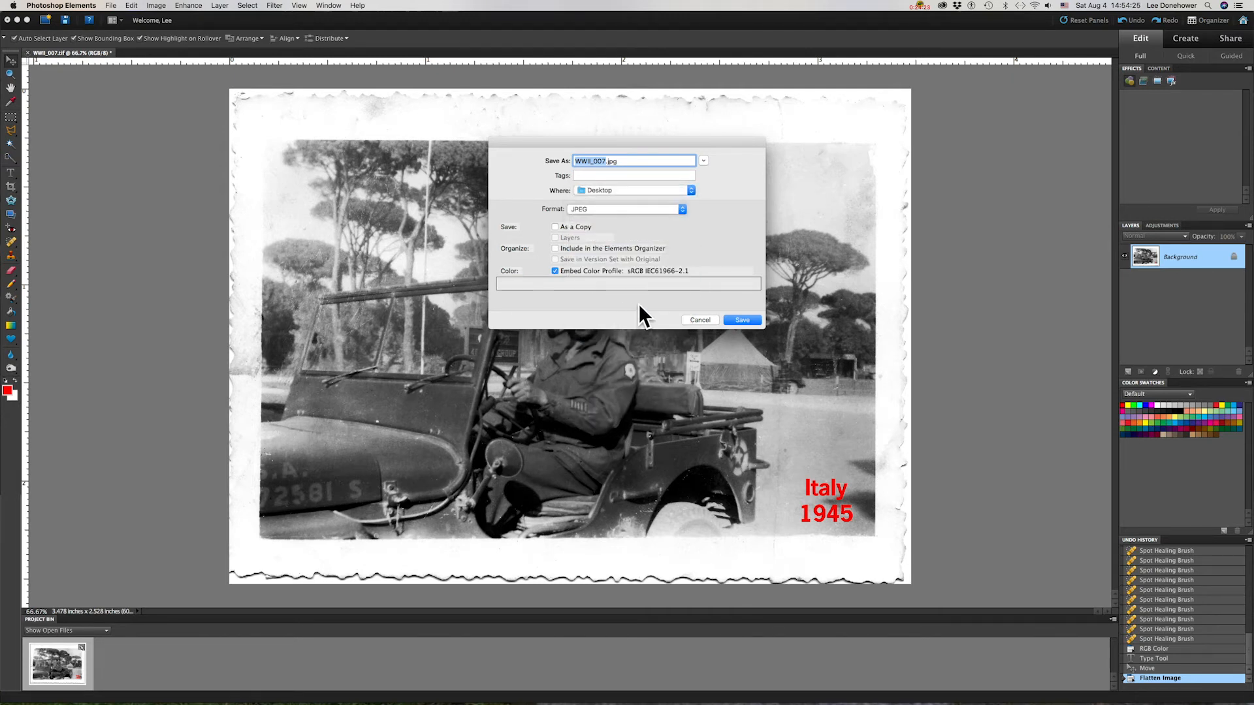
{"action": "left_click", "coordinate": [747, 319]}
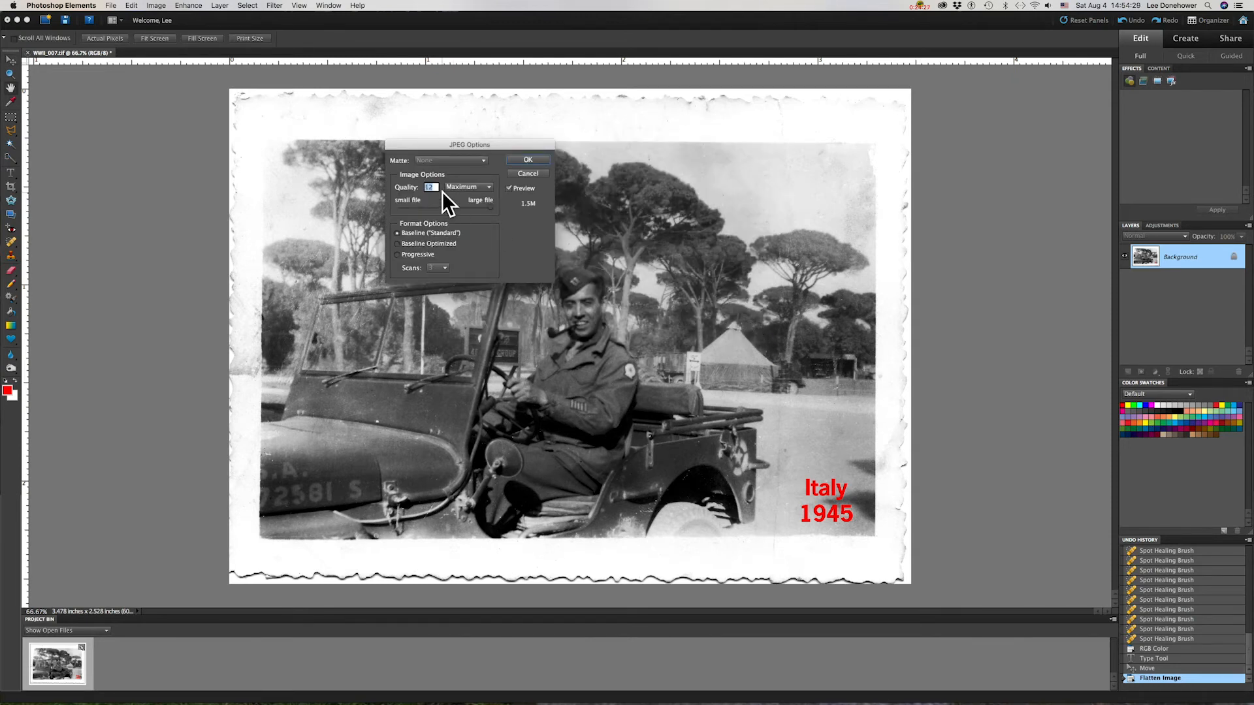
{"action": "left_click", "coordinate": [526, 158]}
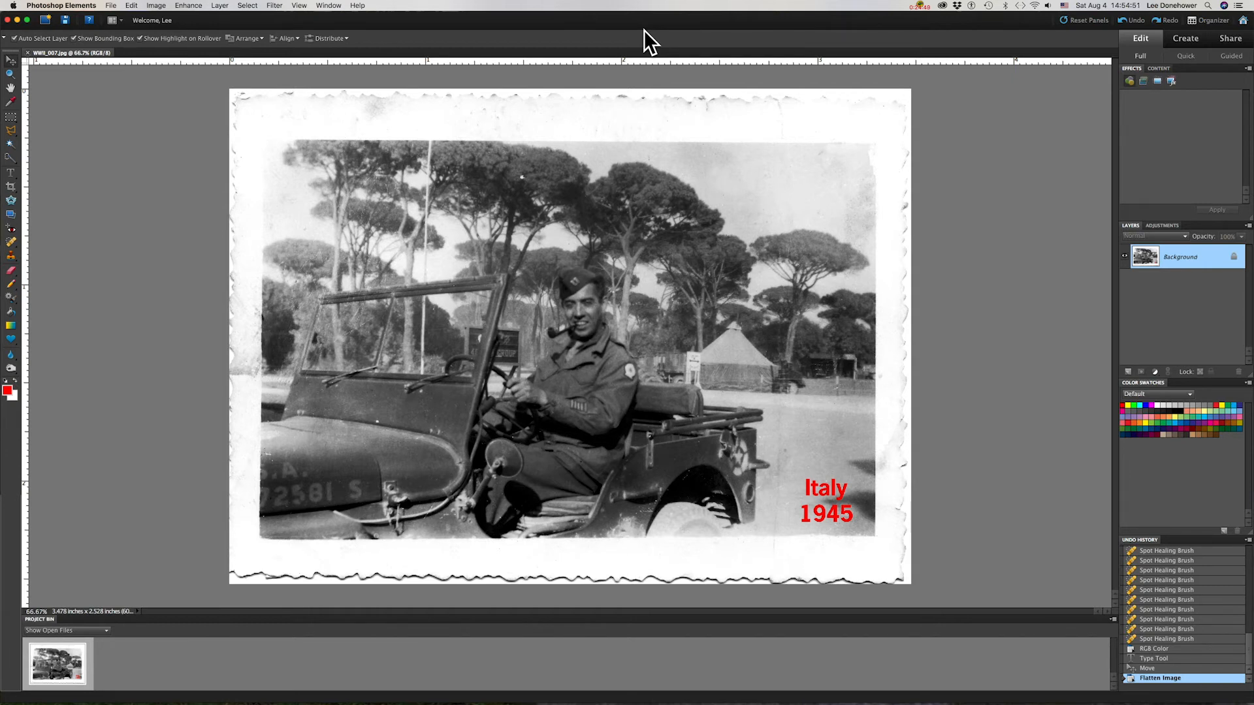
Step: Leave the photo editor for the desktop and dismiss the problem report without reopening the application
{"action": "key", "text": "super+h"}
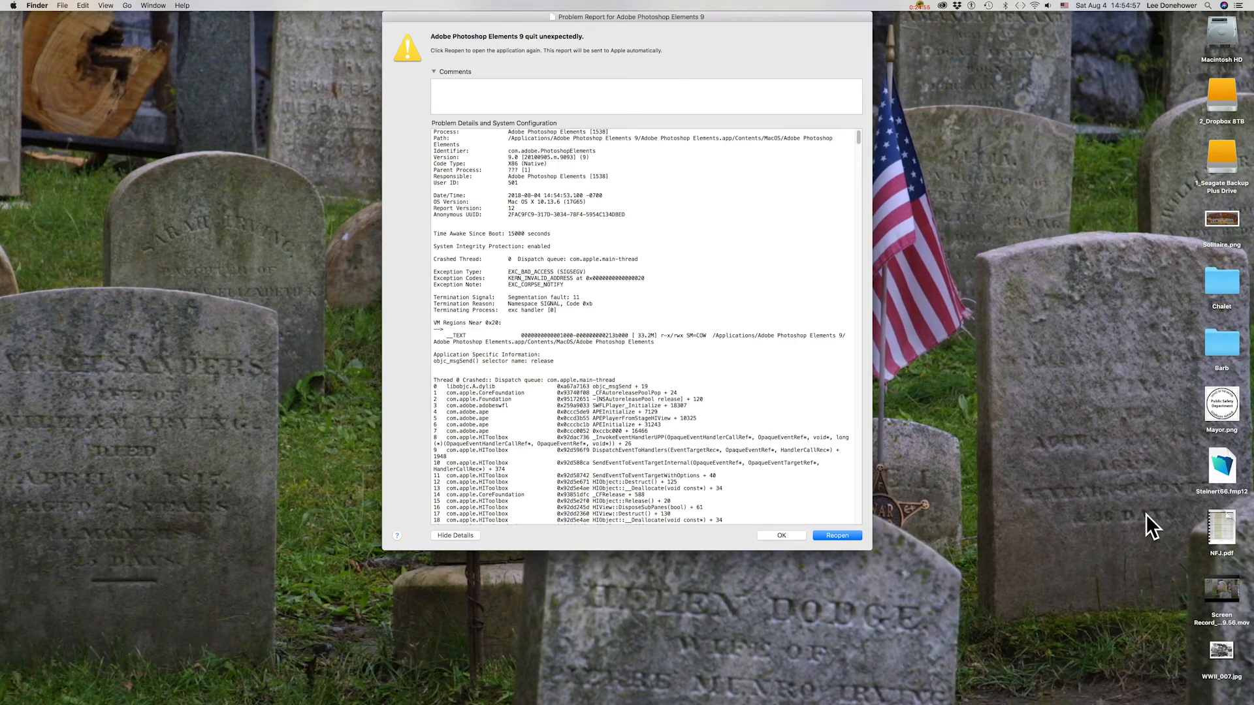
{"action": "left_click", "coordinate": [782, 536]}
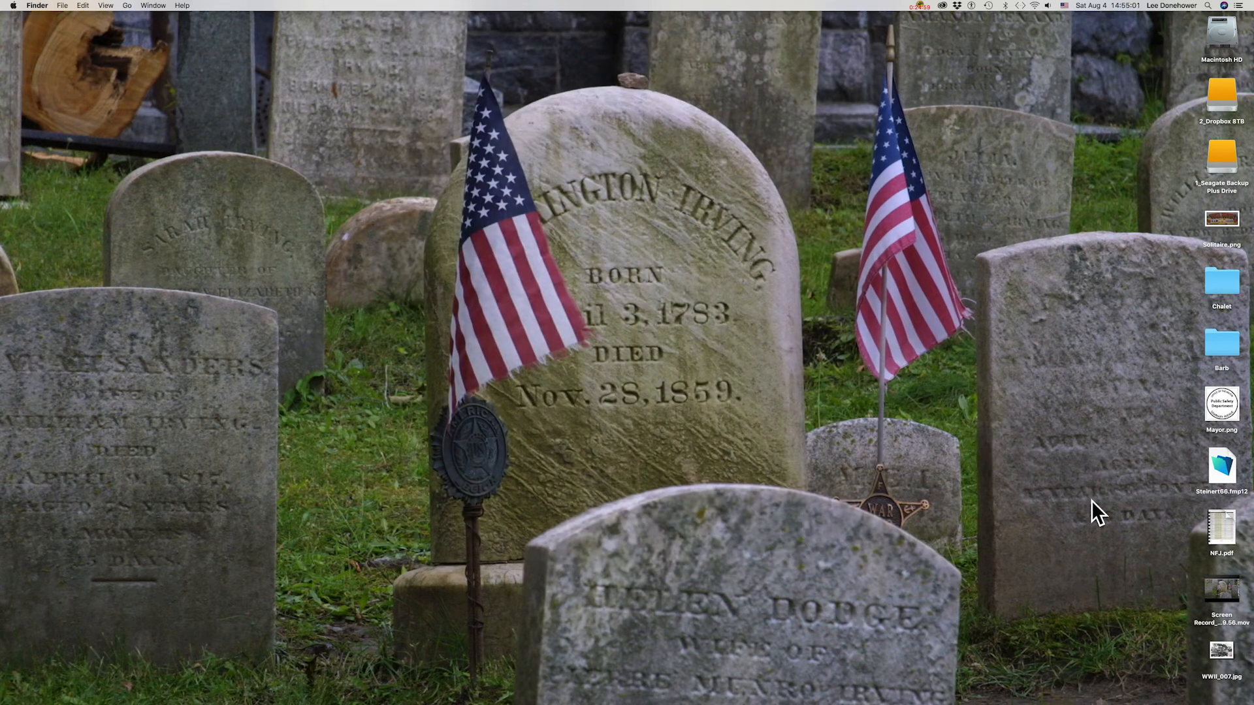
Step: Add the comment "Squint eyes, May 1945, HQ 49th Quartermaster Area" to the file info of WWII_007.jpg on the Desktop
{"action": "left_click", "coordinate": [1225, 656]}
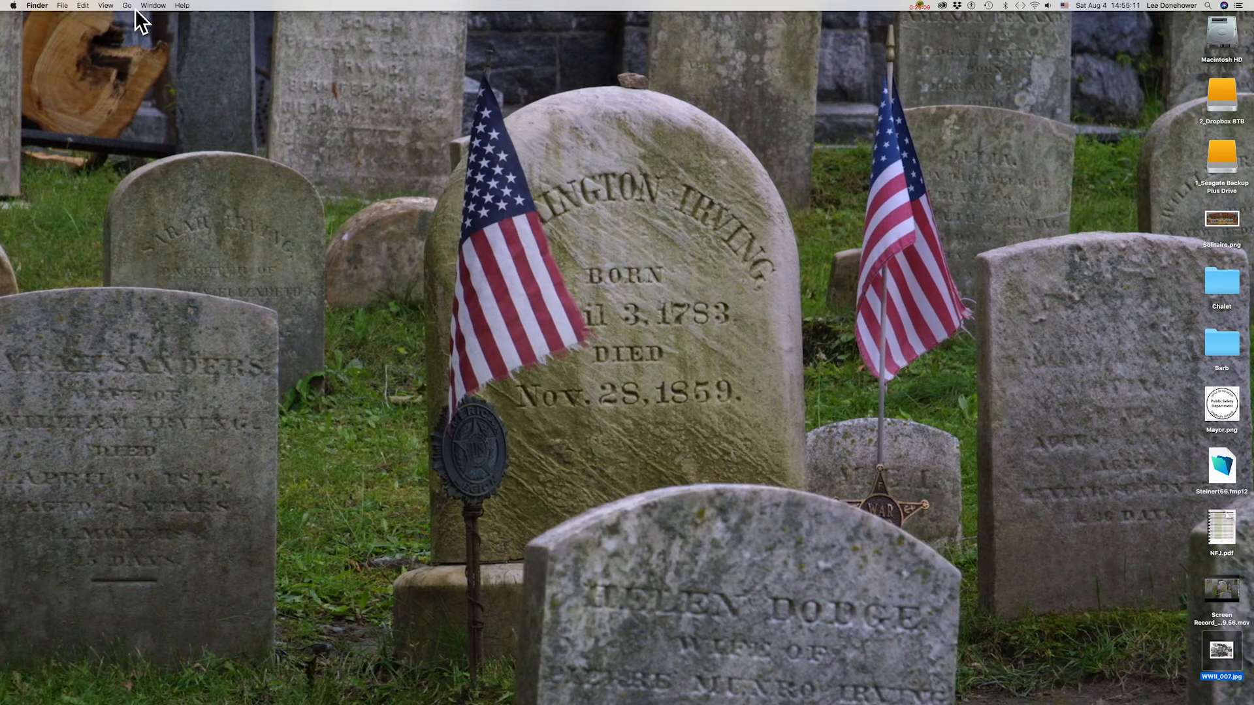
{"action": "left_click", "coordinate": [64, 6]}
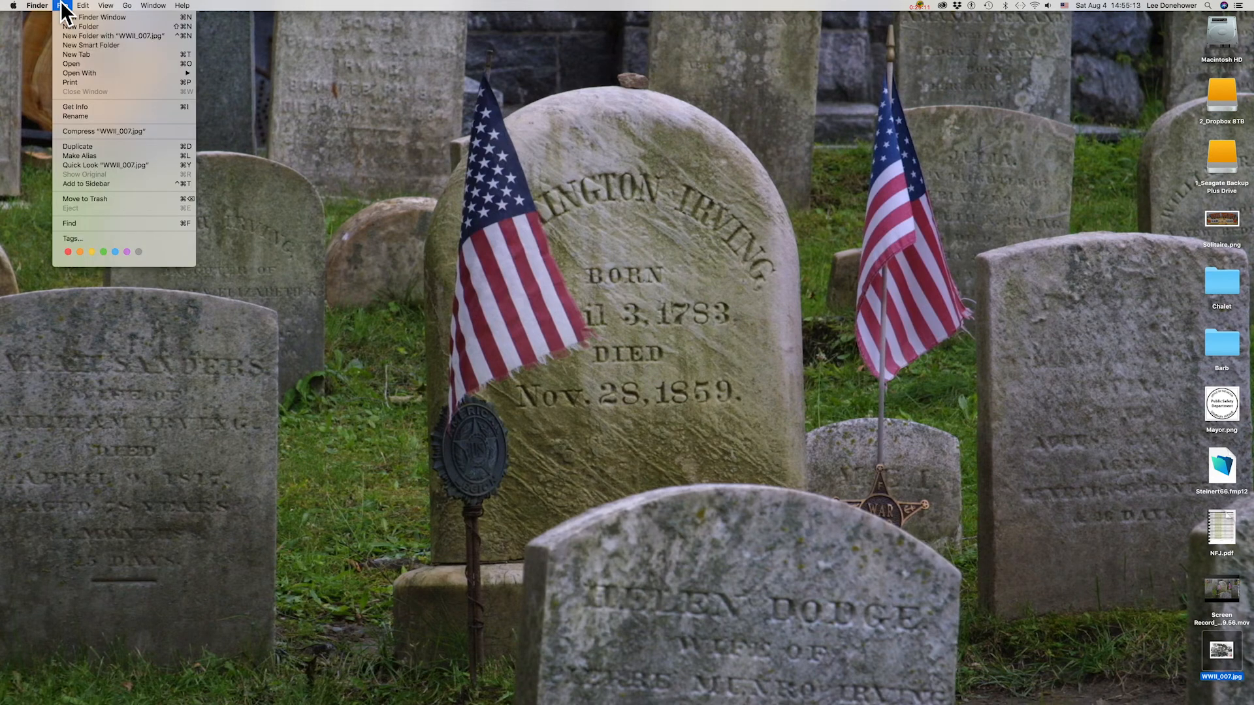
{"action": "left_click", "coordinate": [81, 108]}
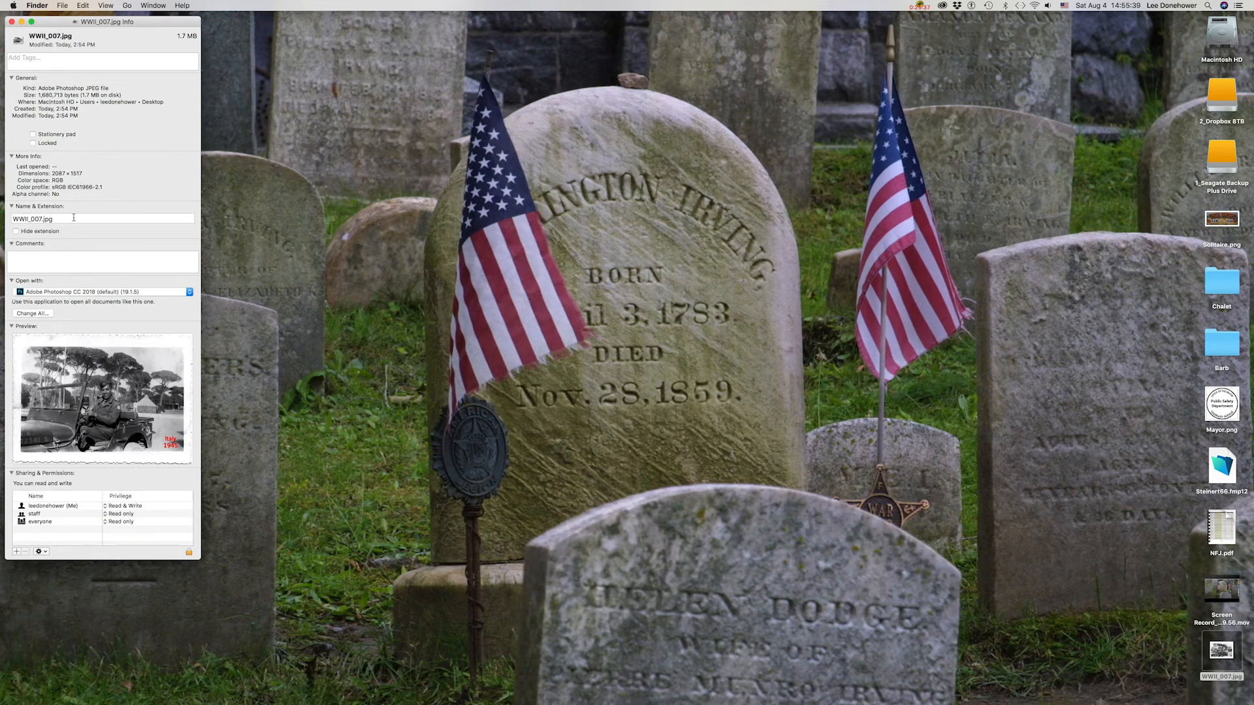
{"action": "left_click", "coordinate": [32, 257]}
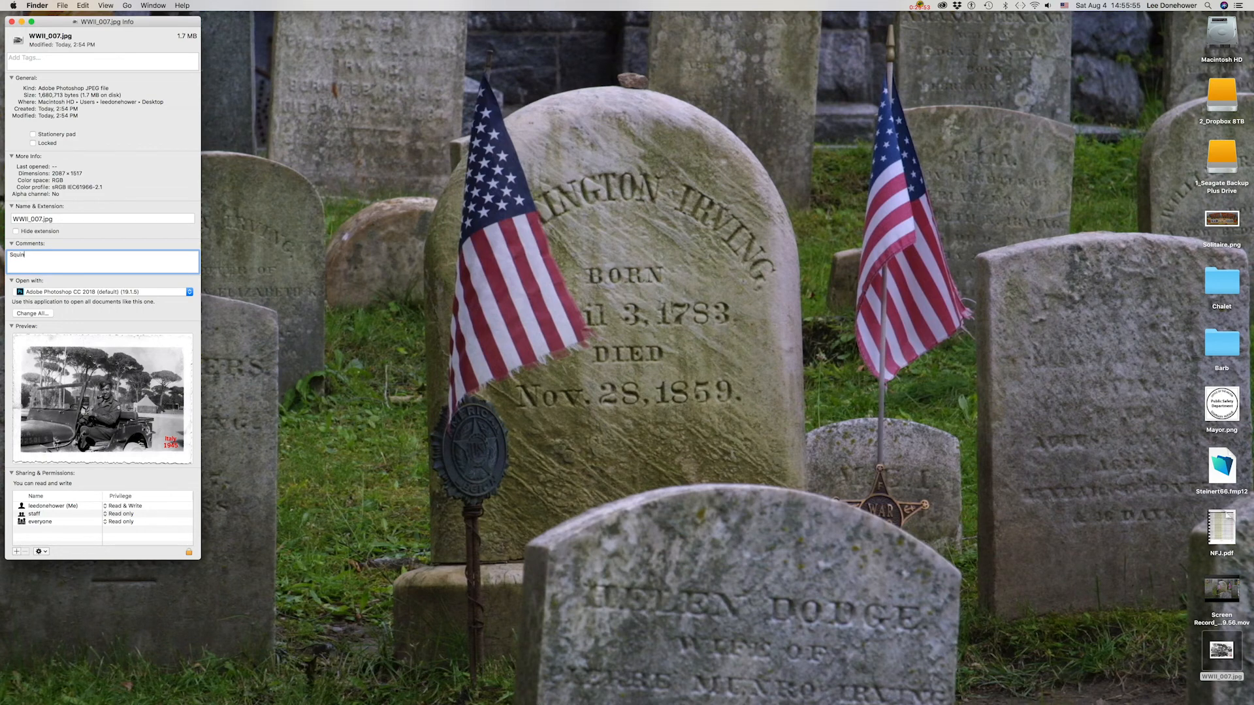
{"action": "type", "text": "eyes, May"}
{"action": "type", "text": "1945, HQ 49th Quarter"}
{"action": "type", "text": "master Area"}
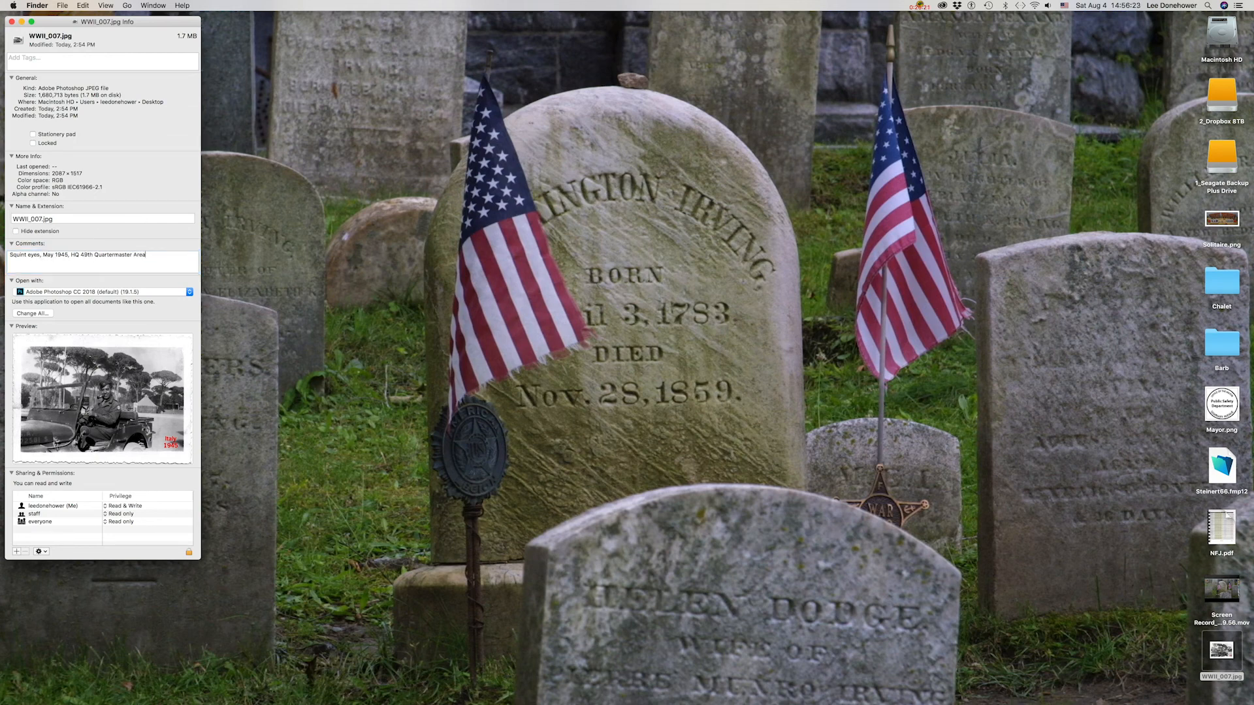
{"action": "left_click", "coordinate": [11, 22]}
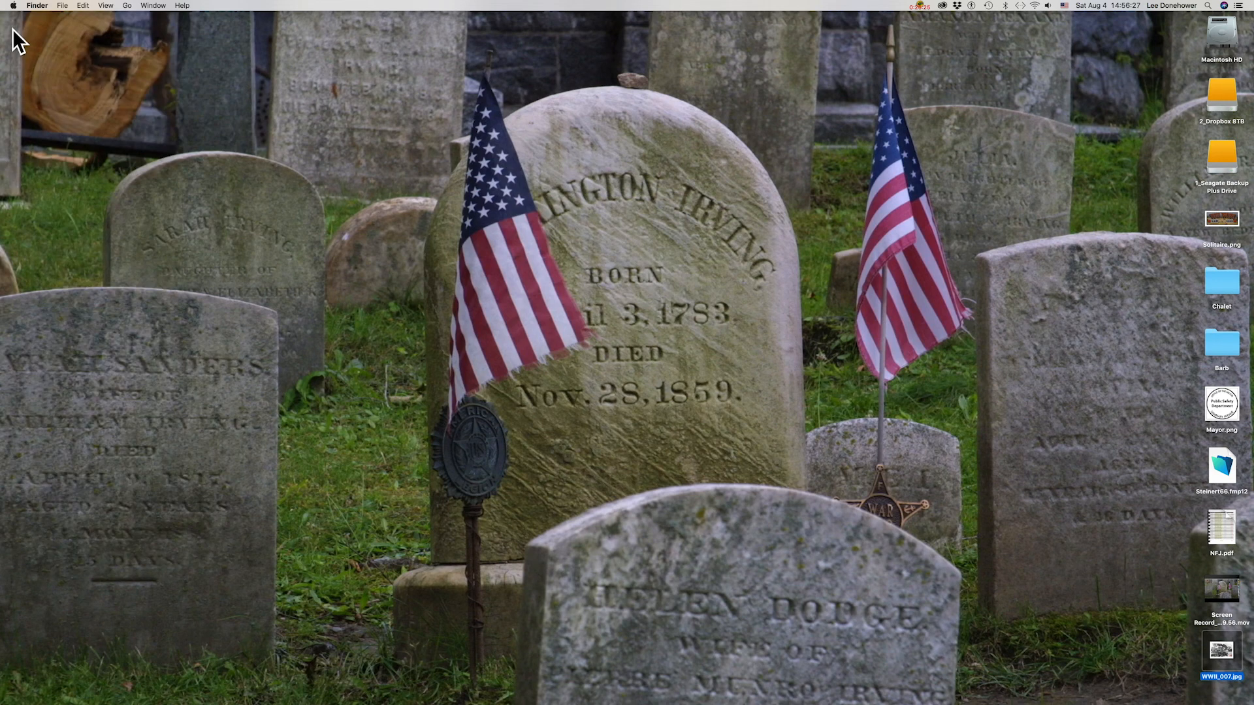
Step: Reopen the file info of WWII_007.jpg to check the comment and preview, and close it again
{"action": "left_click", "coordinate": [505, 272]}
{"action": "key", "text": "super+i"}
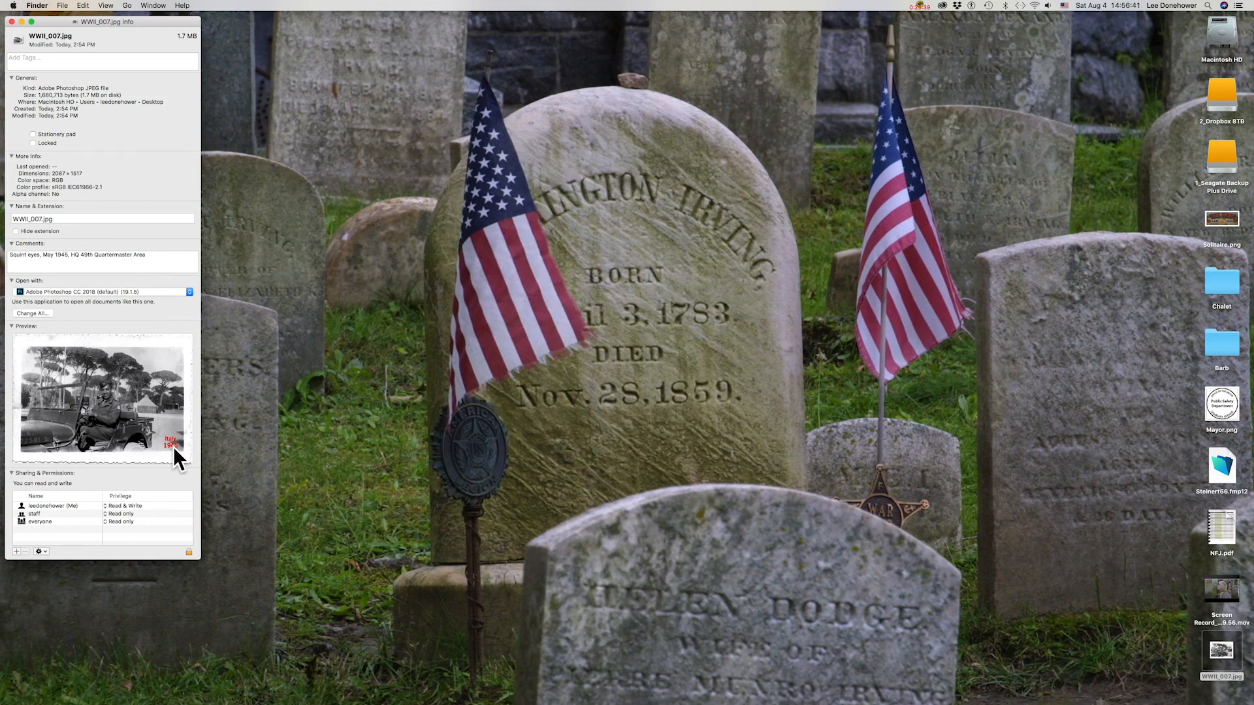
{"action": "left_click", "coordinate": [11, 21]}
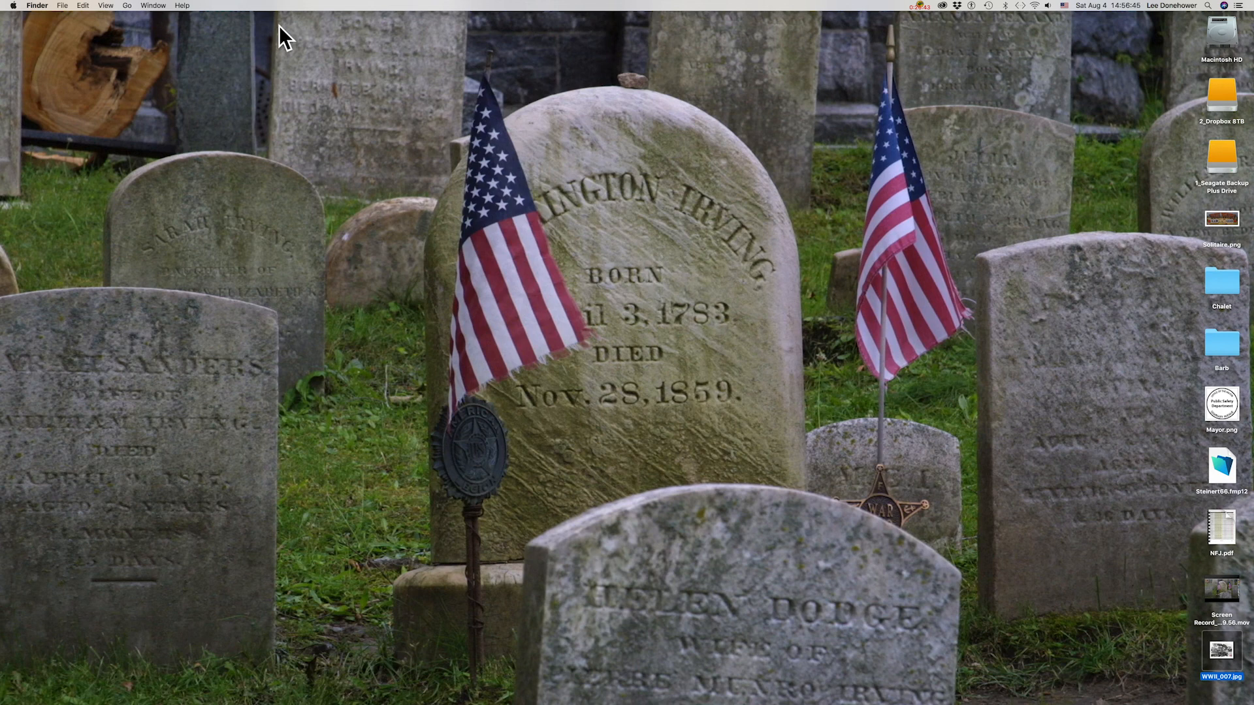